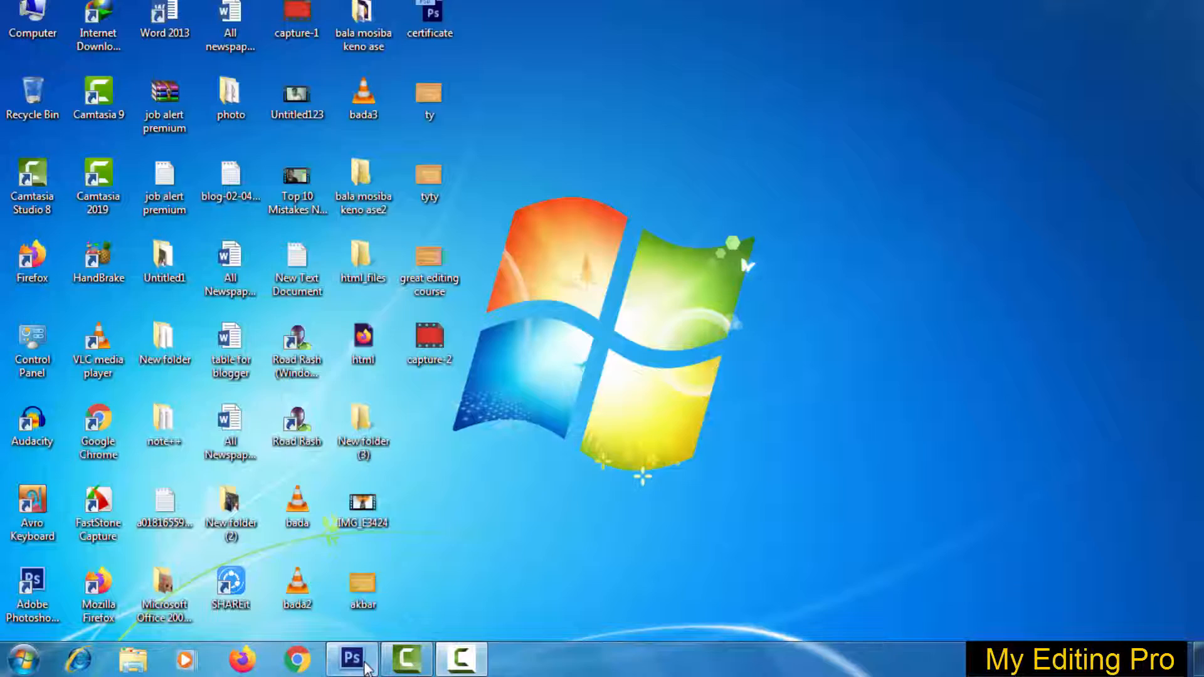
- Switch to Photoshop and create a new A4 document, 210 × 297 mm at 300 pixels/inch, in RGB with a white background
click(359, 662)
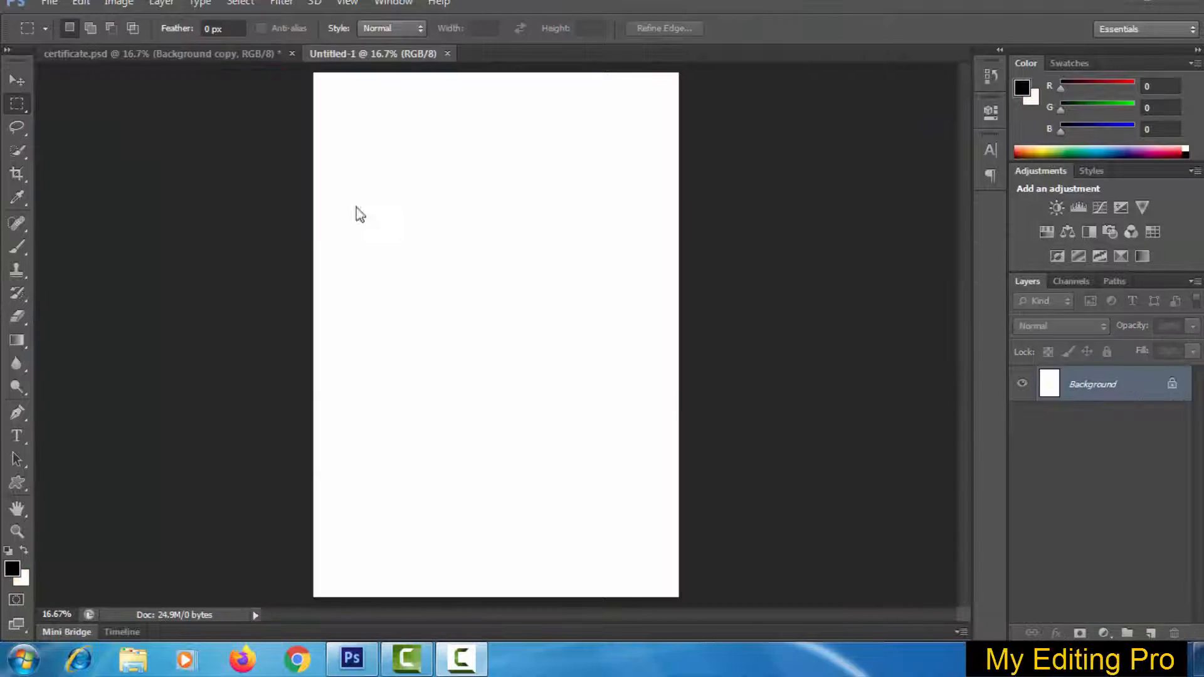
click(45, 3)
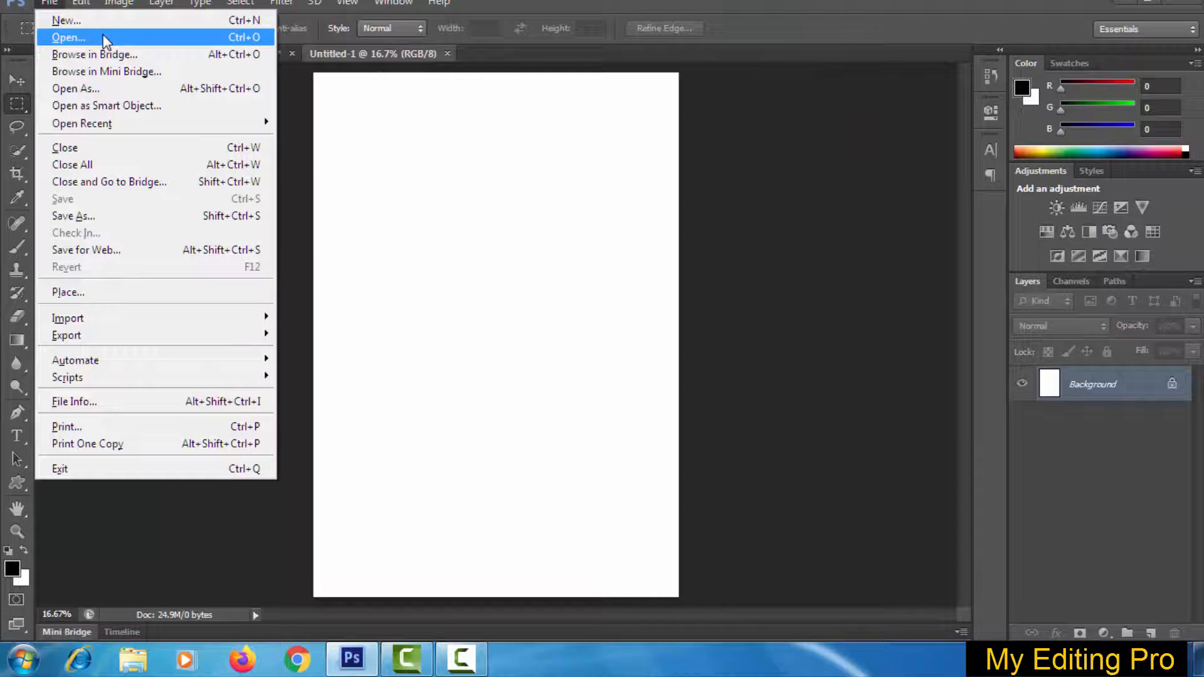
click(70, 22)
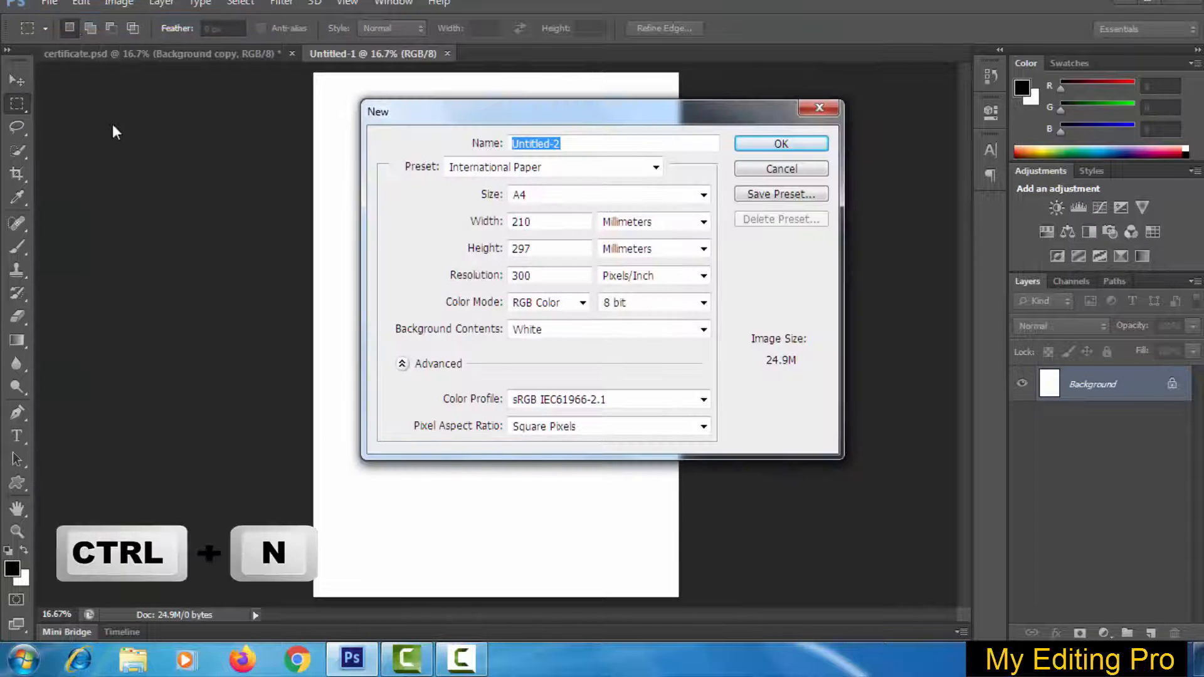
click(528, 195)
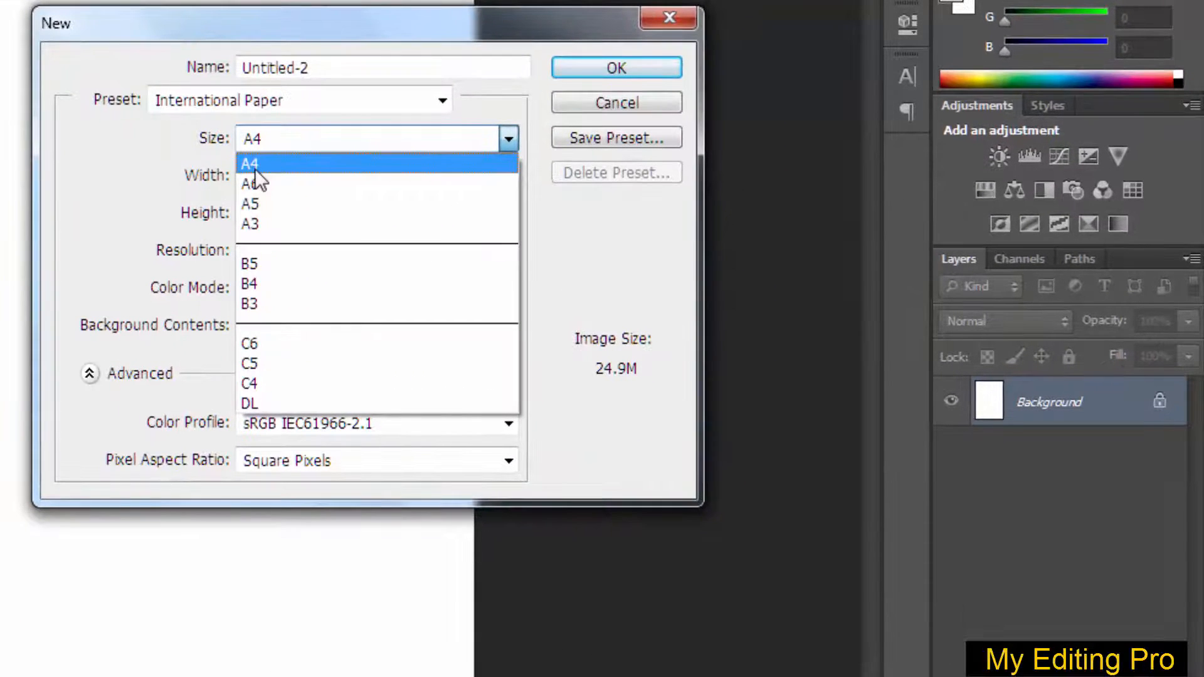
click(255, 169)
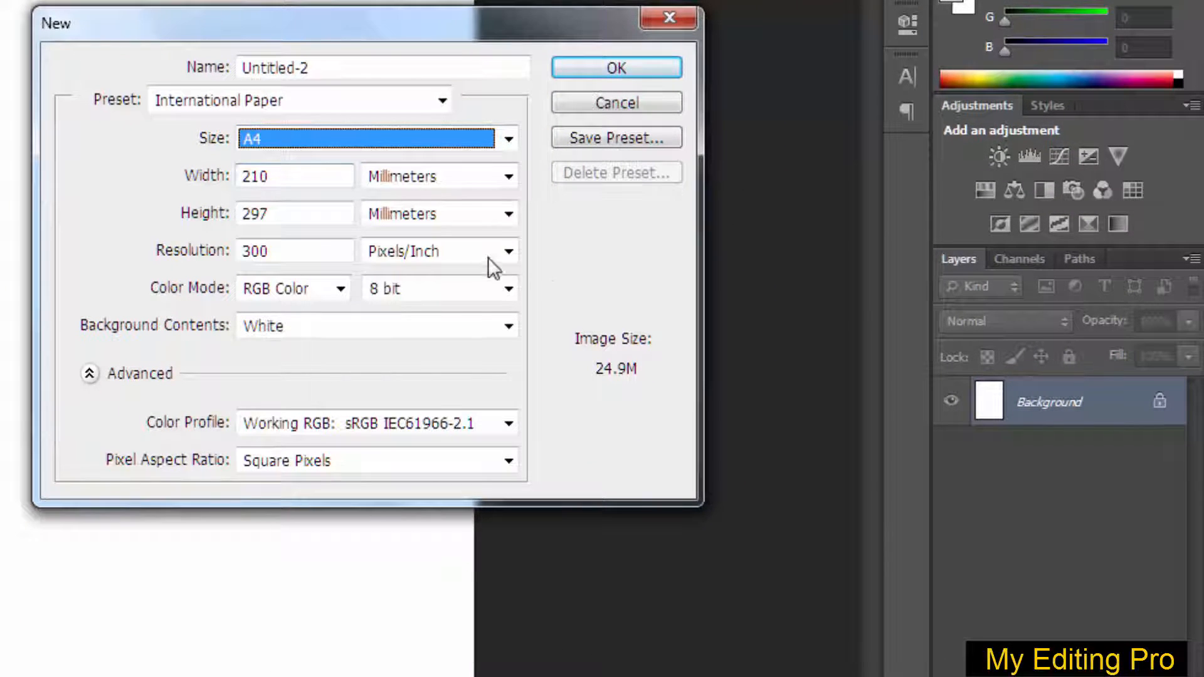
click(507, 214)
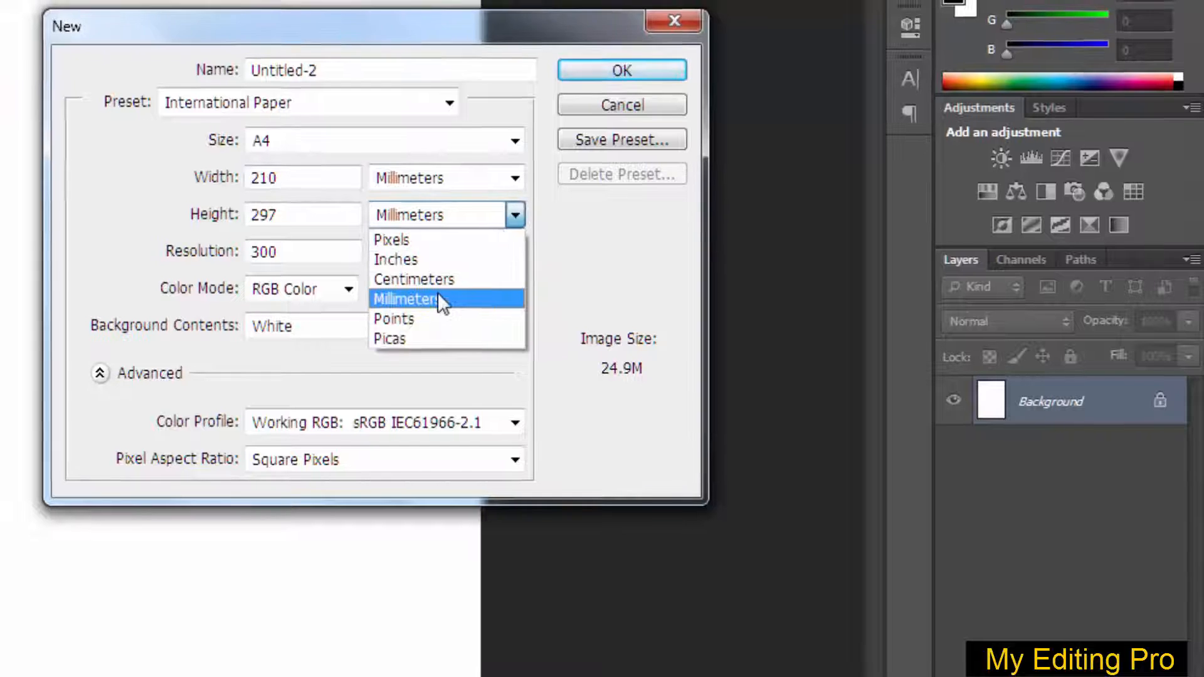
click(433, 298)
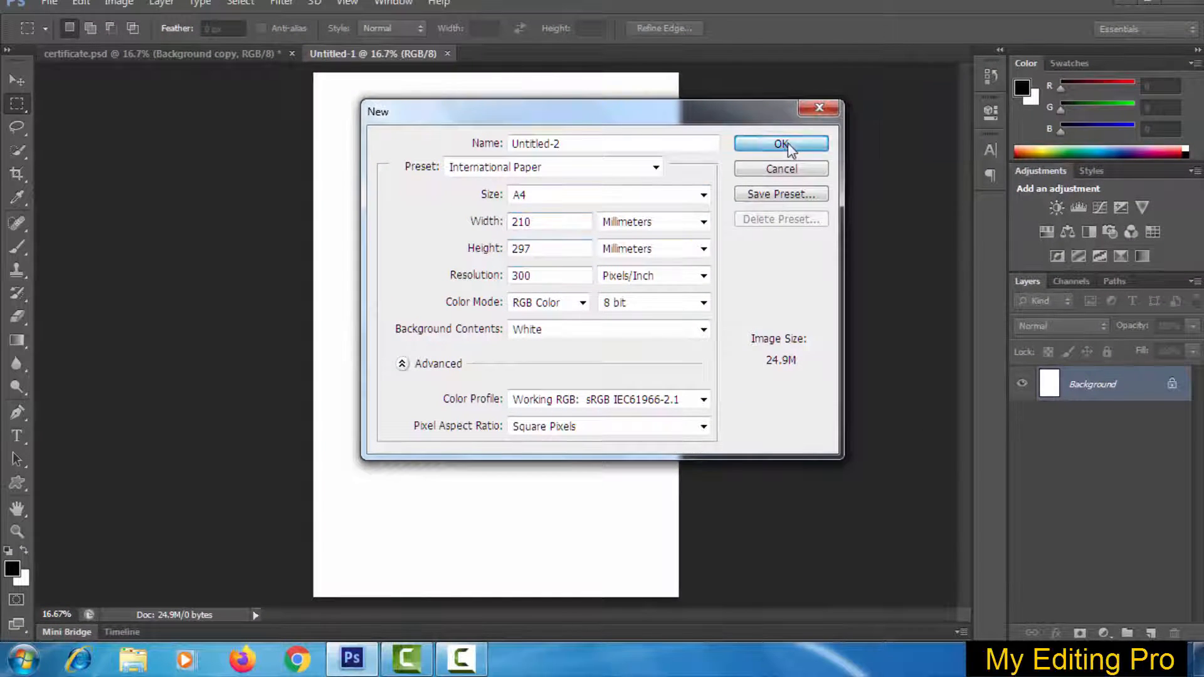
click(707, 111)
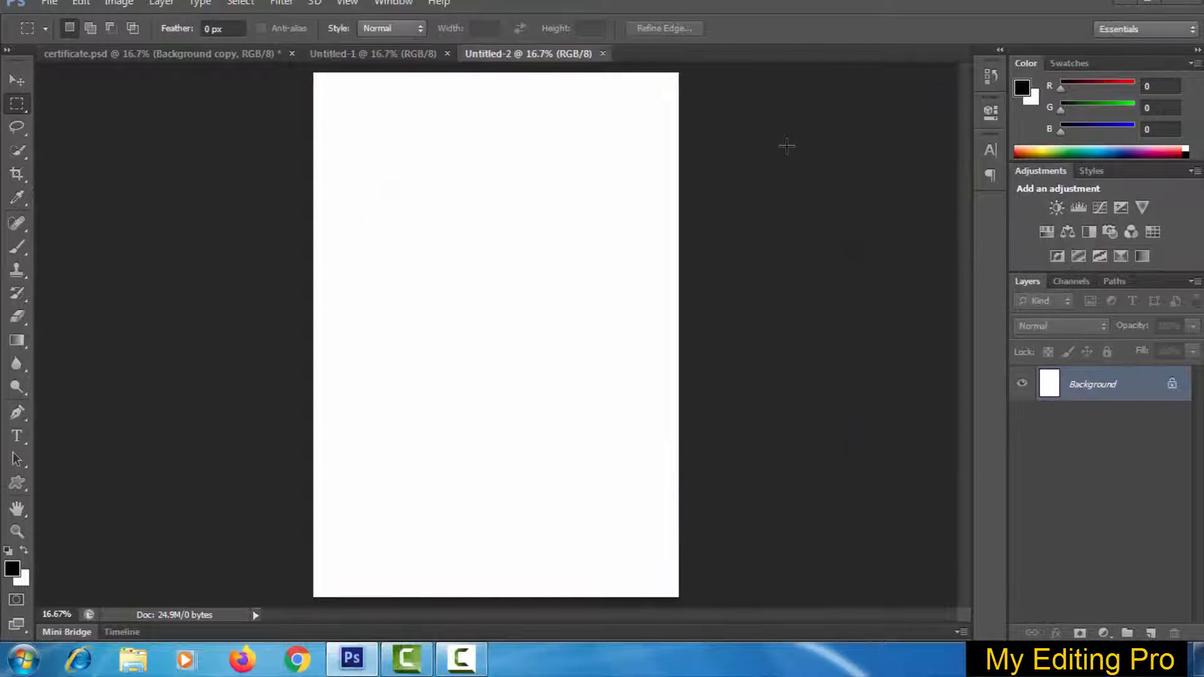
- Close the blank Untitled-1 document and rotate the new document's canvas 90° clockwise to landscape
click(447, 53)
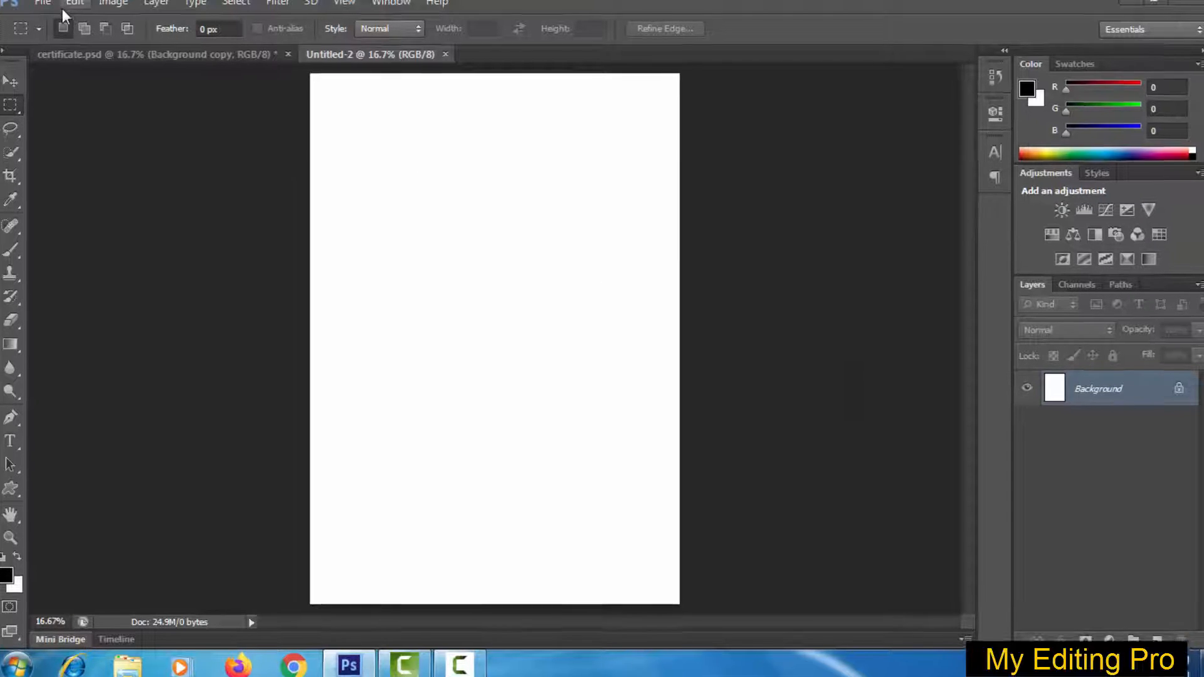
click(81, 3)
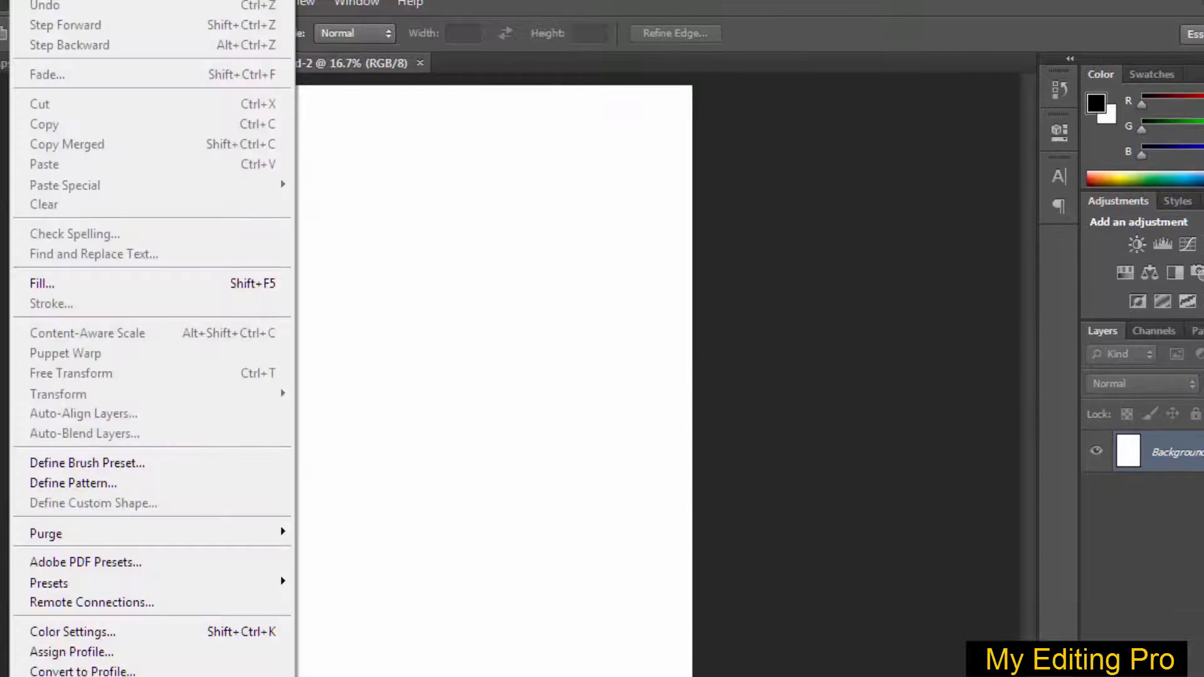
click(4, 3)
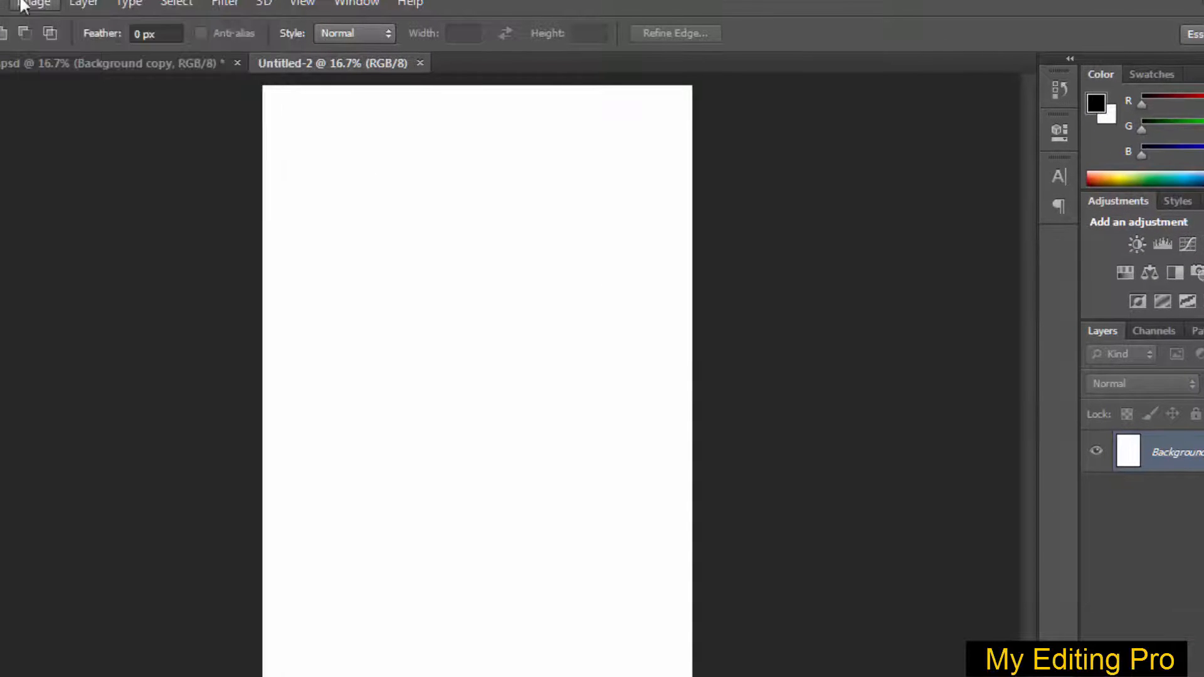
click(22, 4)
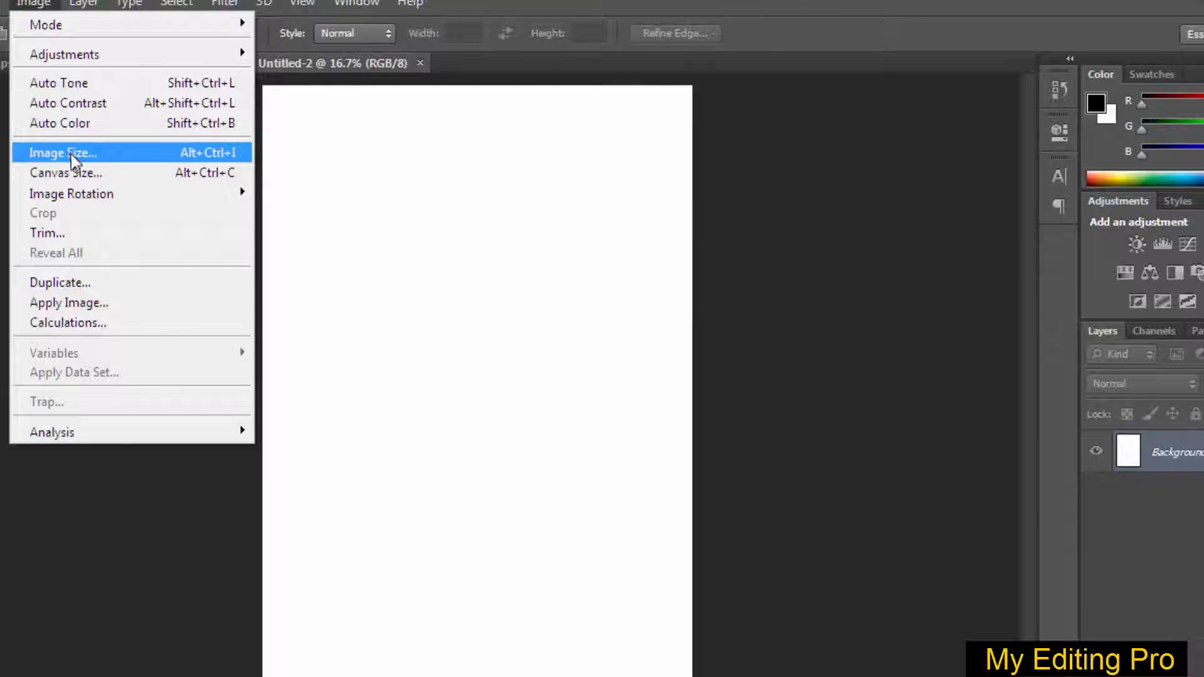
mouse_move(83, 196)
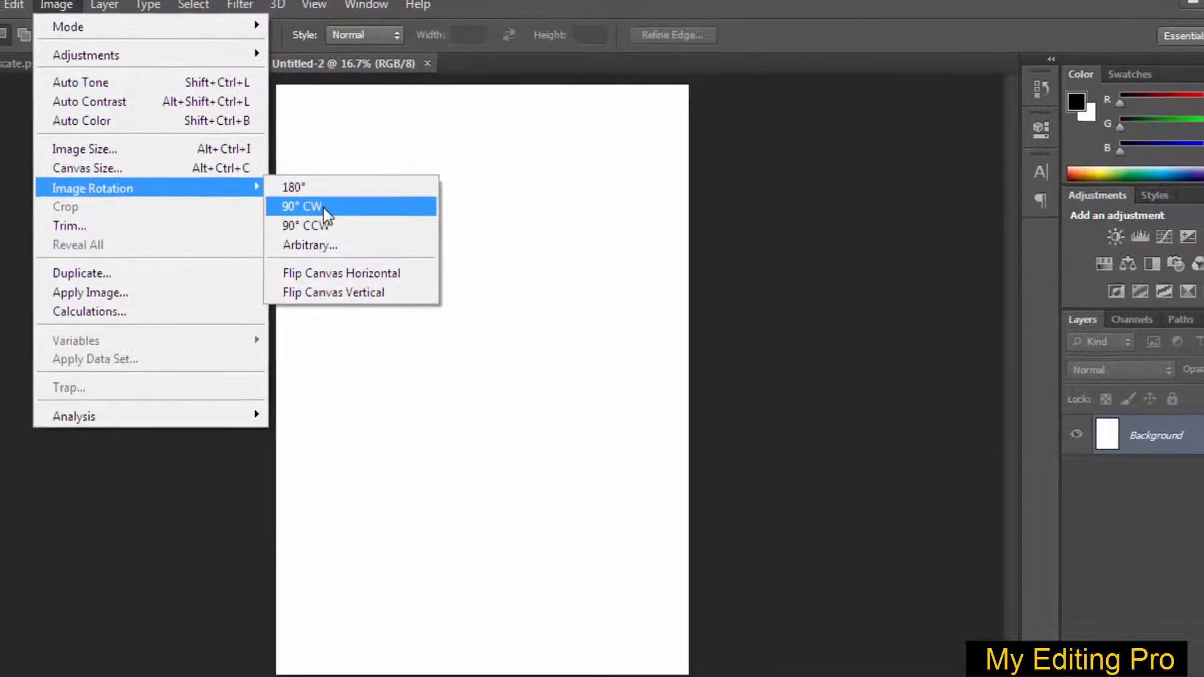
click(294, 212)
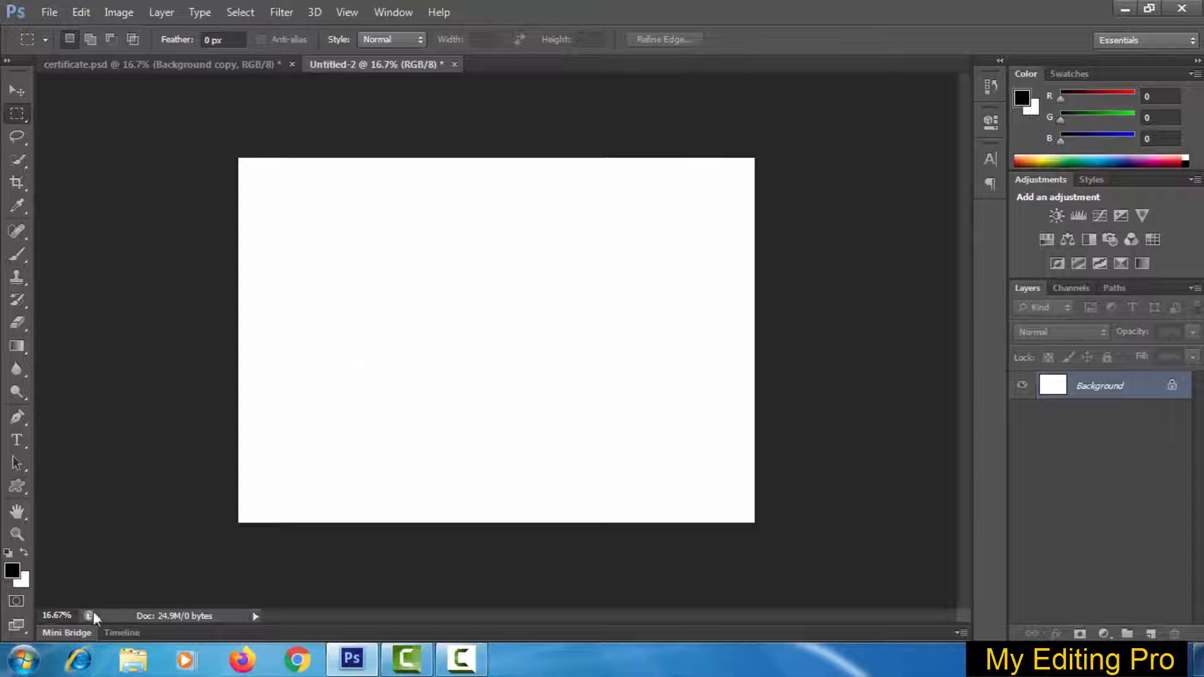
- Set the background color to orange #eda237 and fill the Background layer with it
click(22, 579)
drag(548, 127, 748, 117)
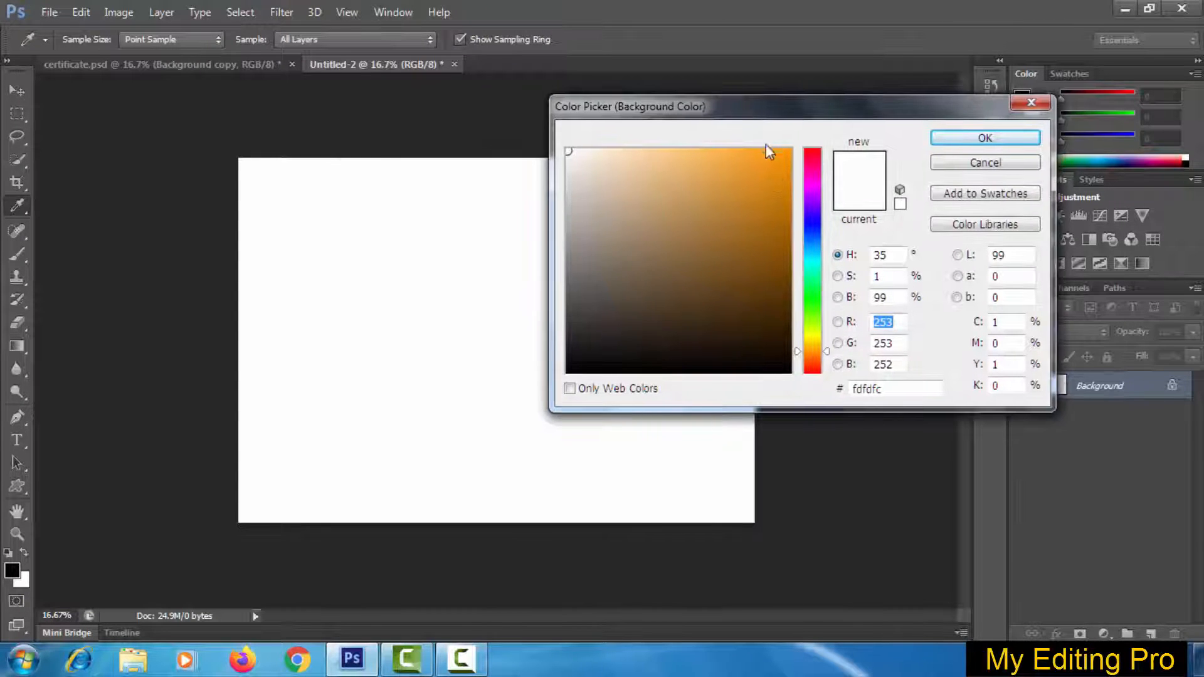
click(748, 164)
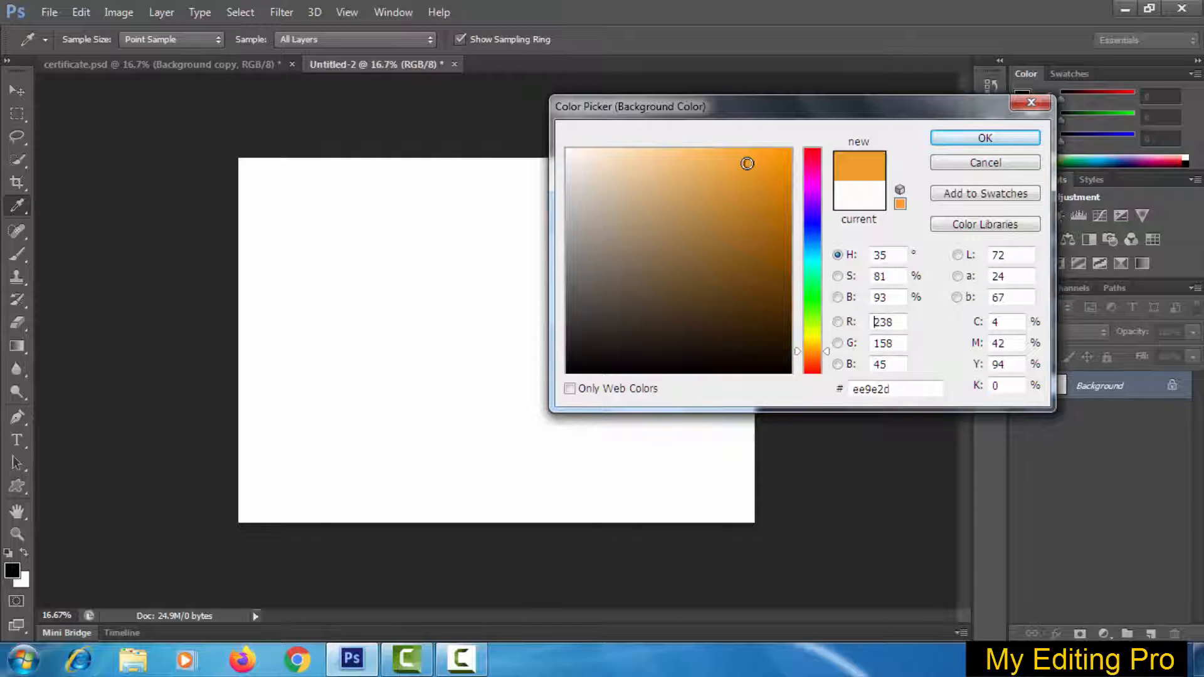
drag(747, 164, 743, 165)
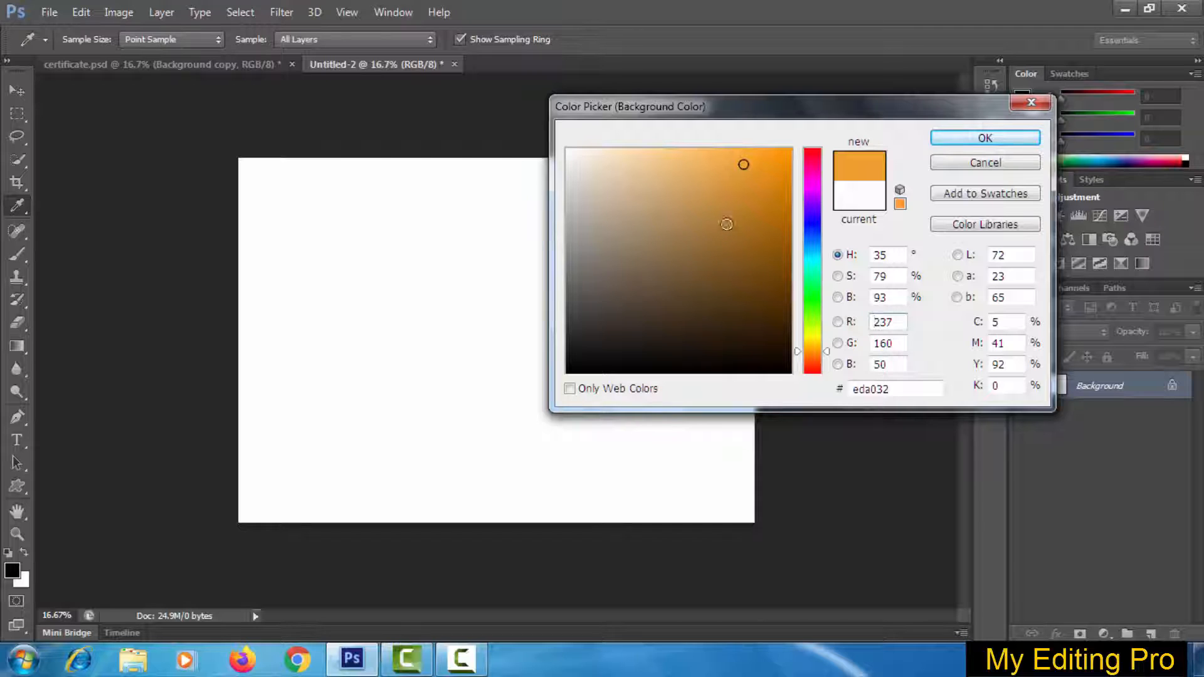
click(739, 164)
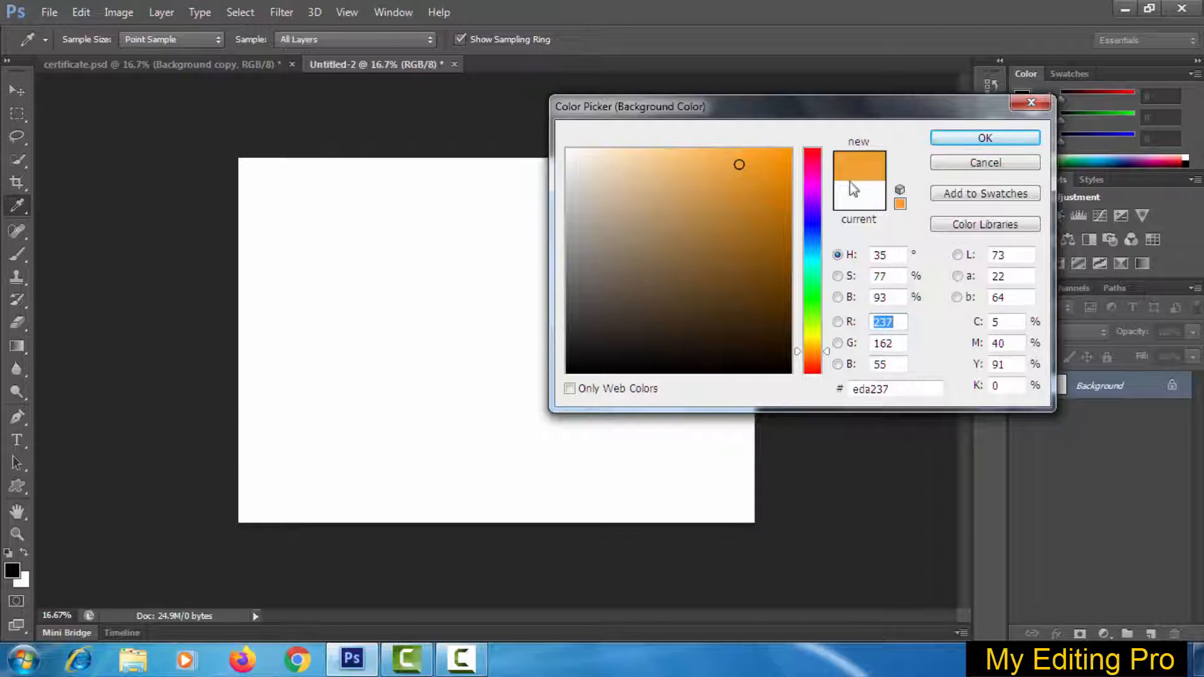
click(940, 144)
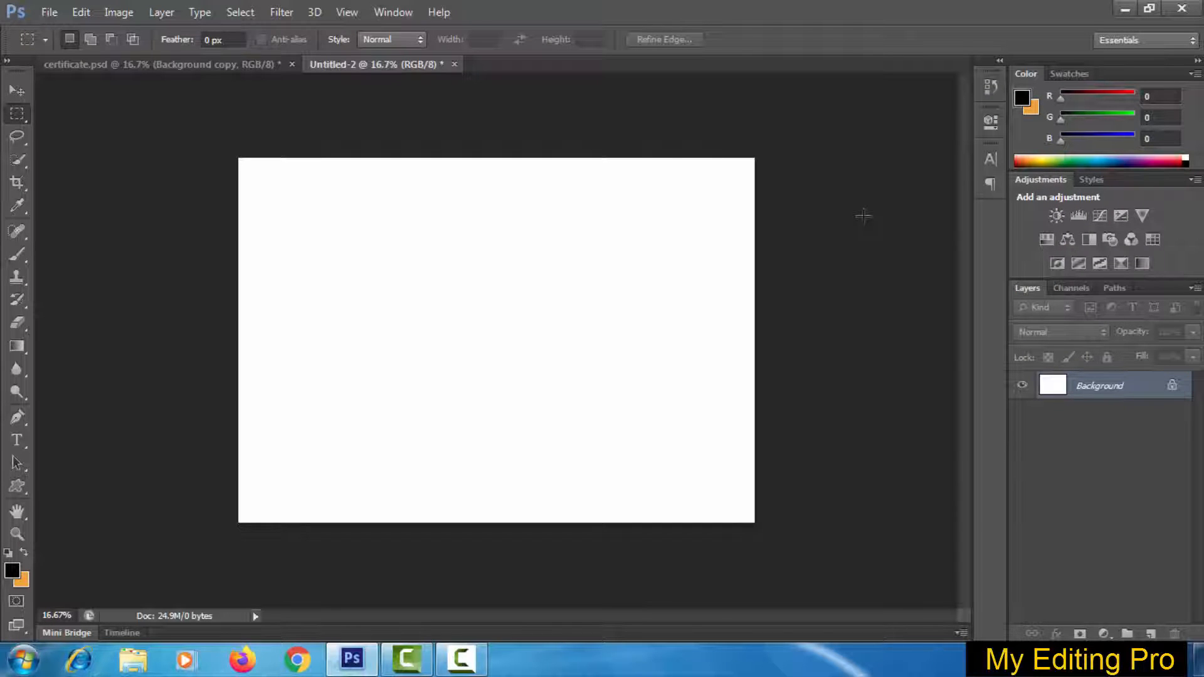
key(ctrl+BackSpace)
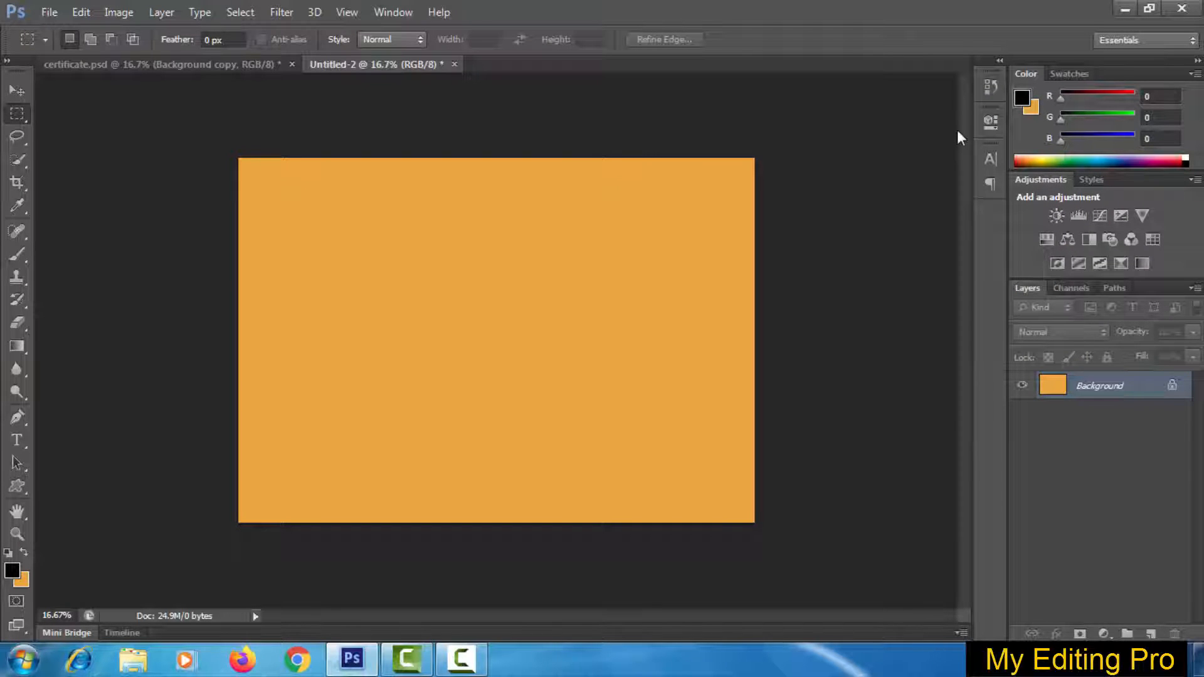
- Show the rulers and place a horizontal and a vertical guide about 1.8 cm inside the canvas's top and left edges
key(ctrl+r)
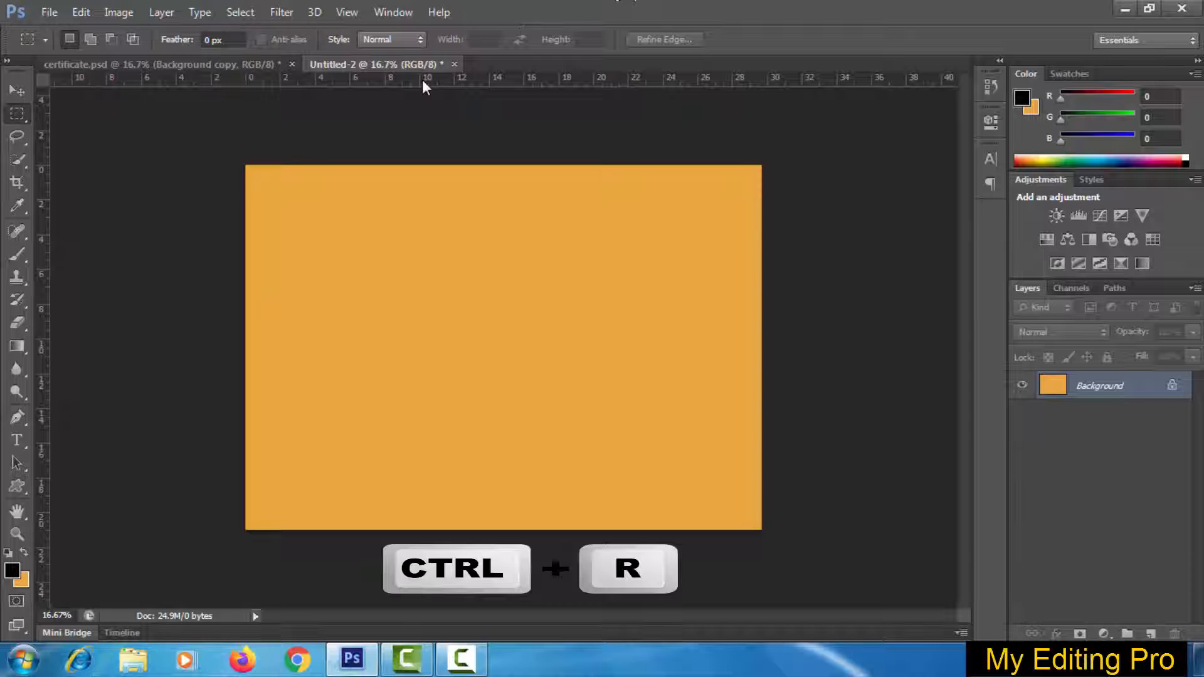
drag(423, 80, 415, 197)
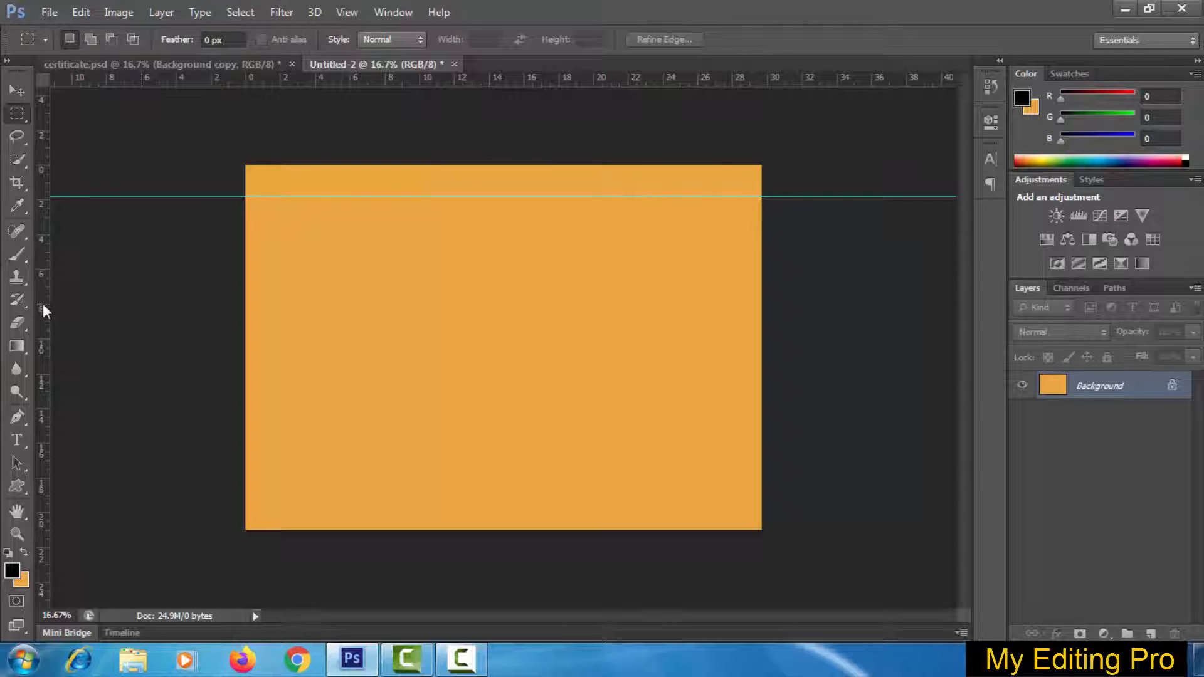
drag(42, 303, 277, 301)
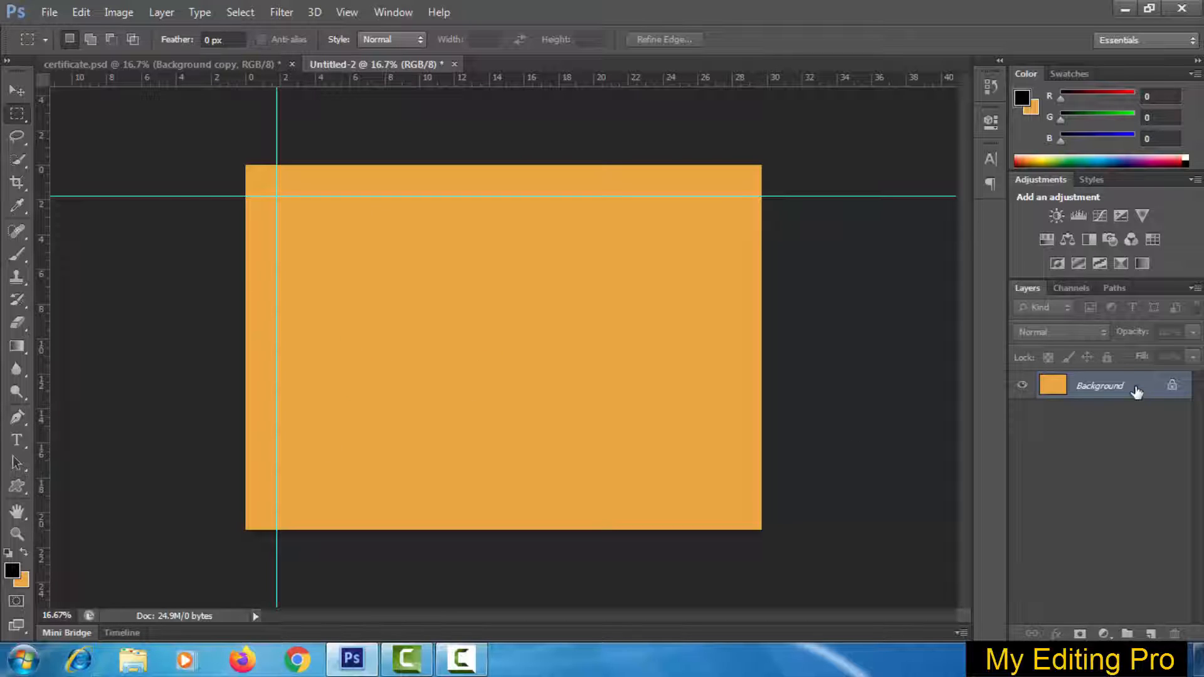
- Add a new layer and draw a Greek-key custom shape about 457 × 139 px just inside the corner where the guides cross
click(1153, 634)
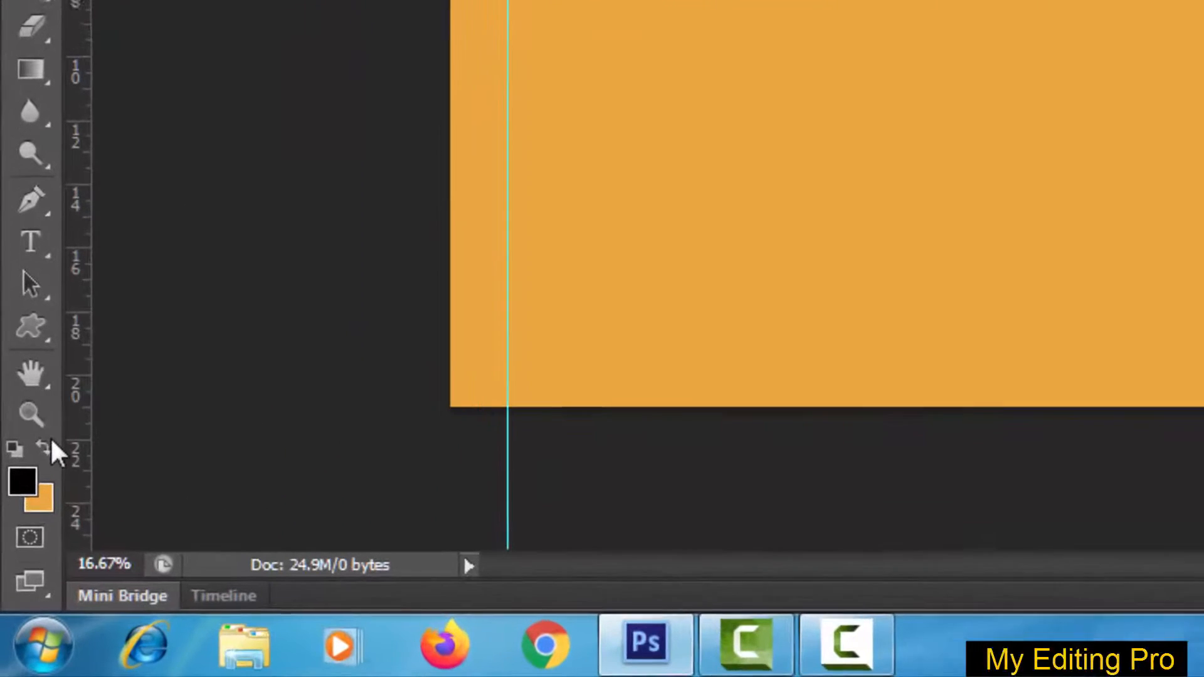
click(44, 382)
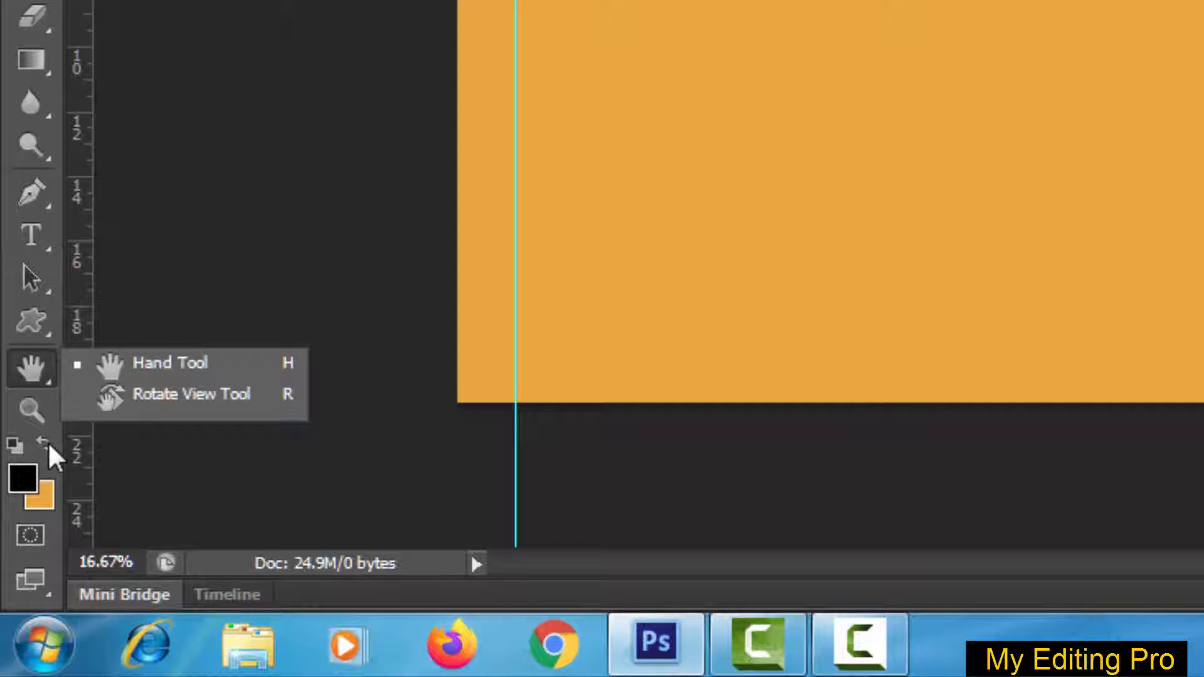
right_click(33, 325)
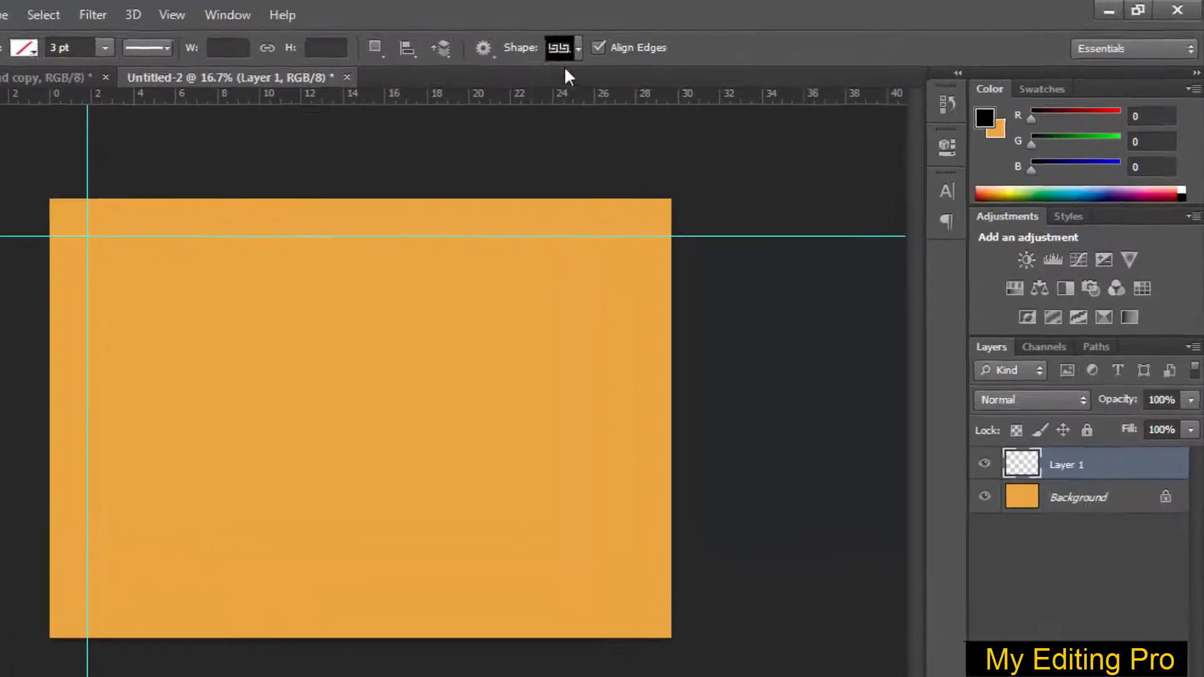
click(465, 57)
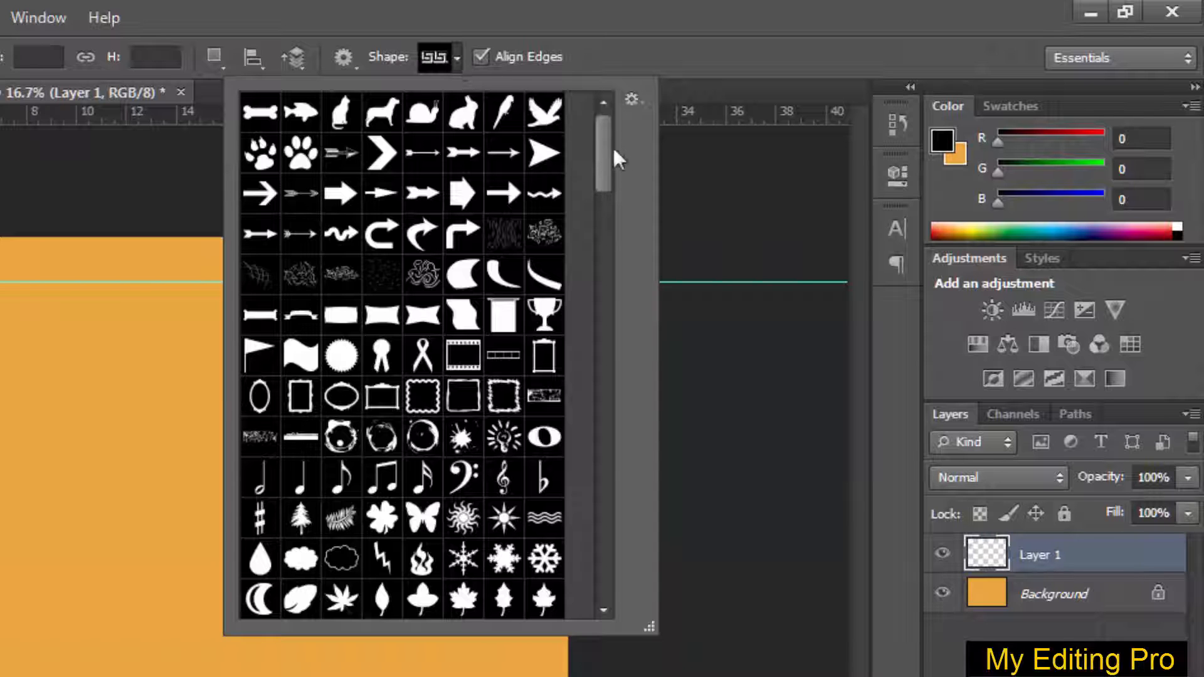
drag(603, 126, 563, 288)
scroll(562, 287, down, 1)
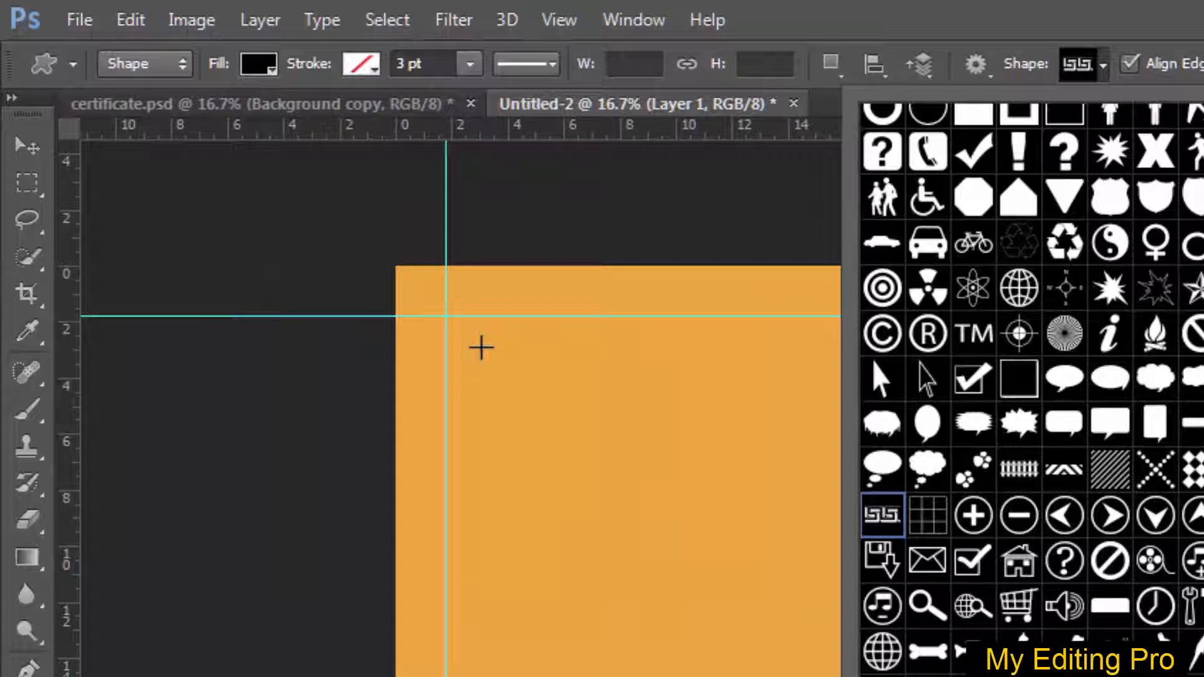
drag(481, 348, 589, 380)
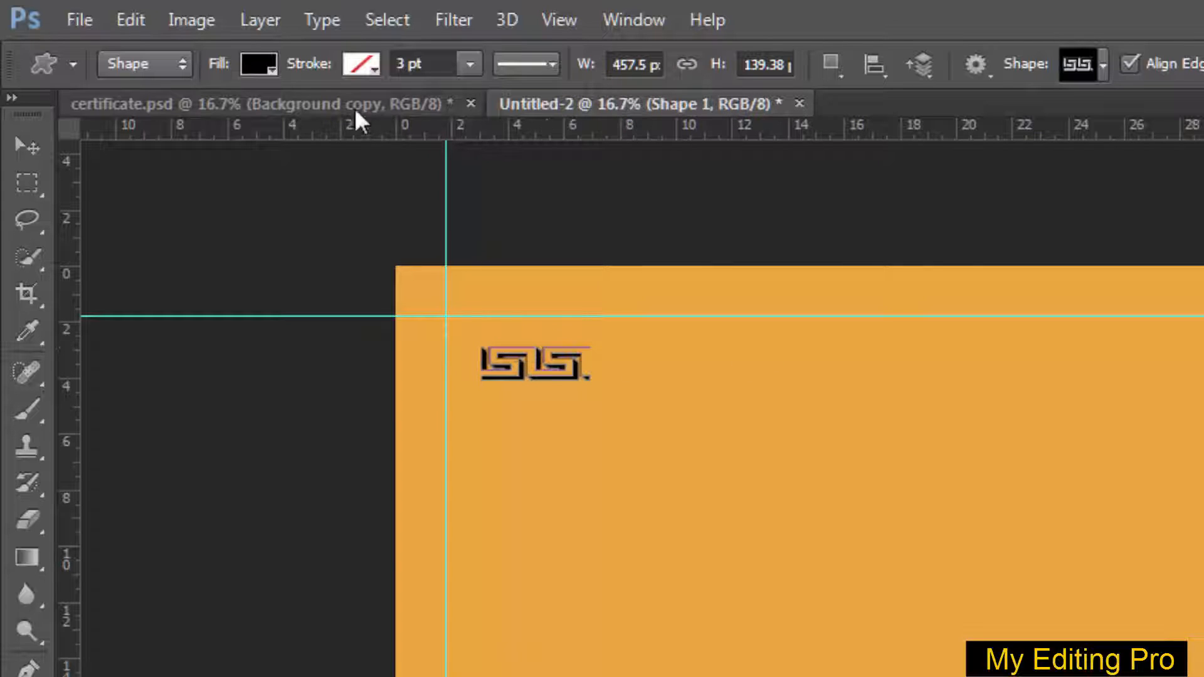
- Try several fill colors on the Greek-key shape and settle on the light red swatch
click(269, 63)
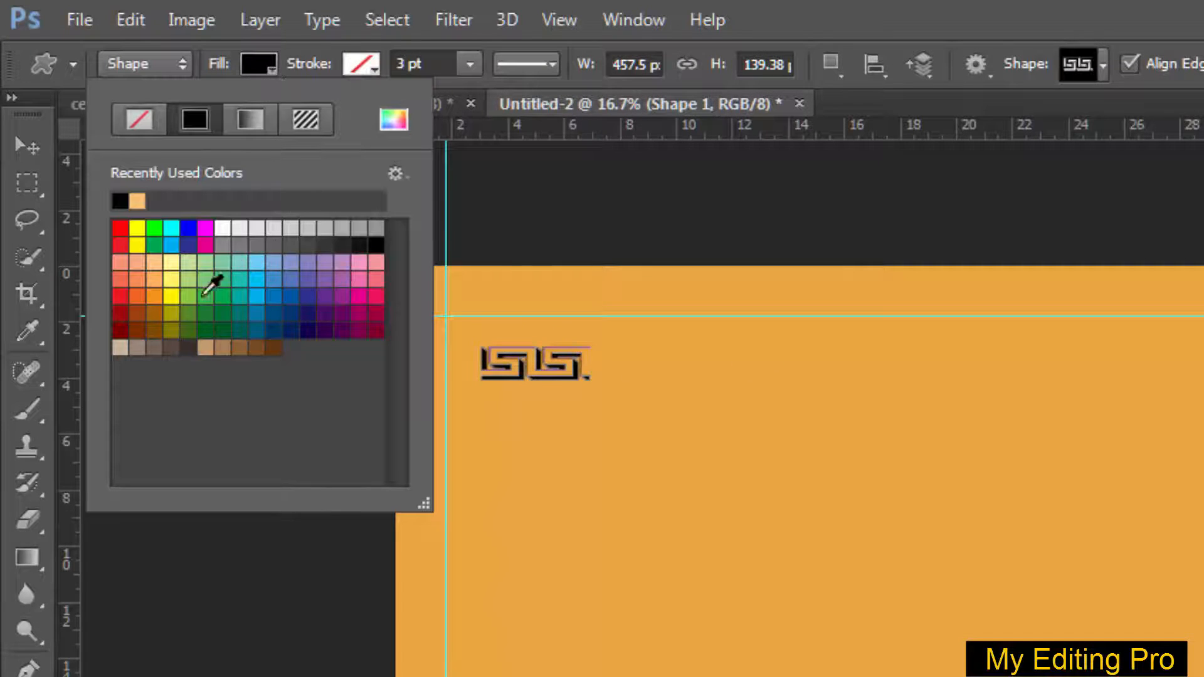
click(139, 297)
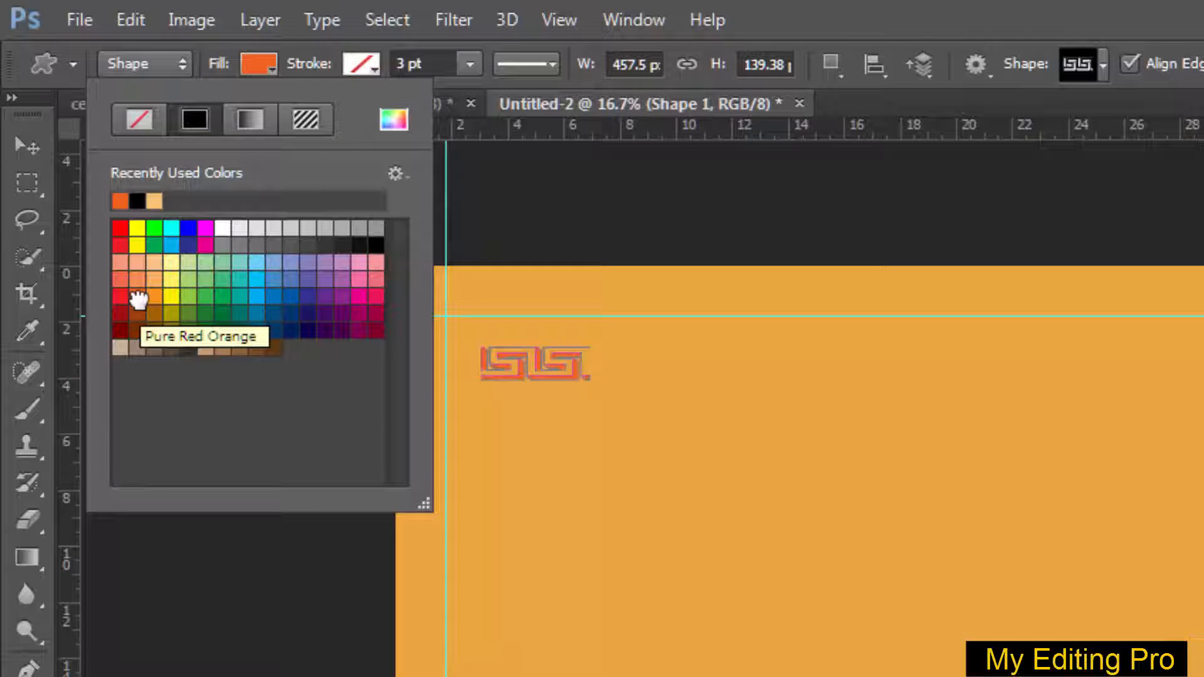
click(167, 297)
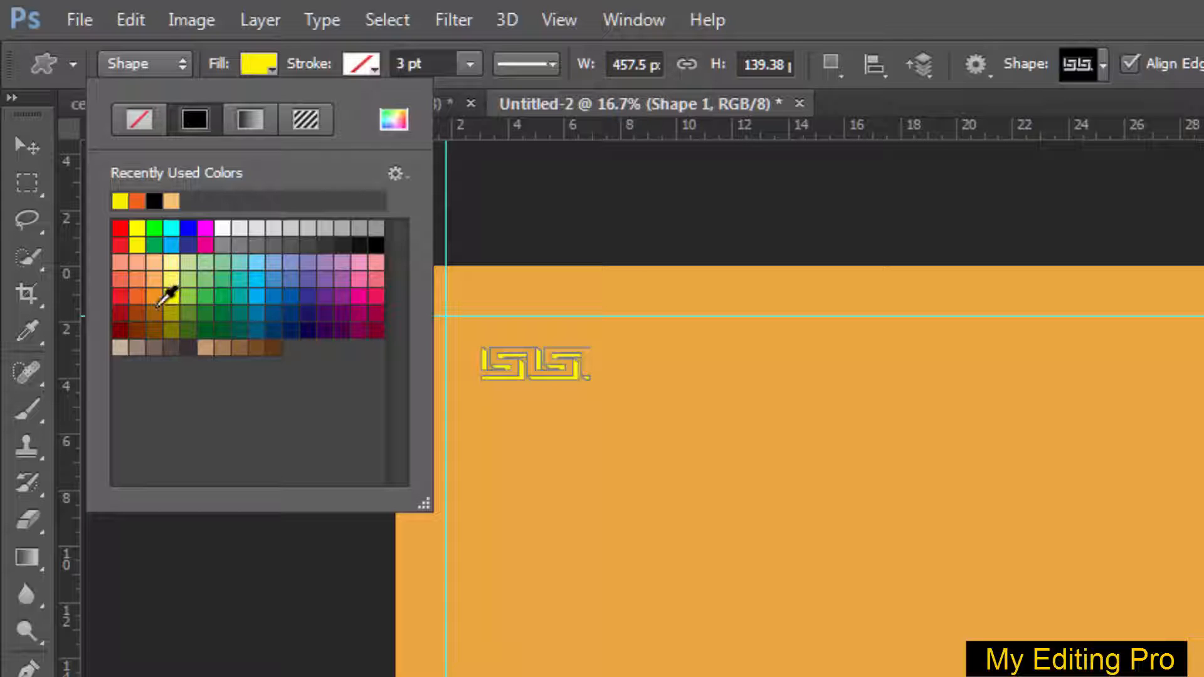
click(143, 309)
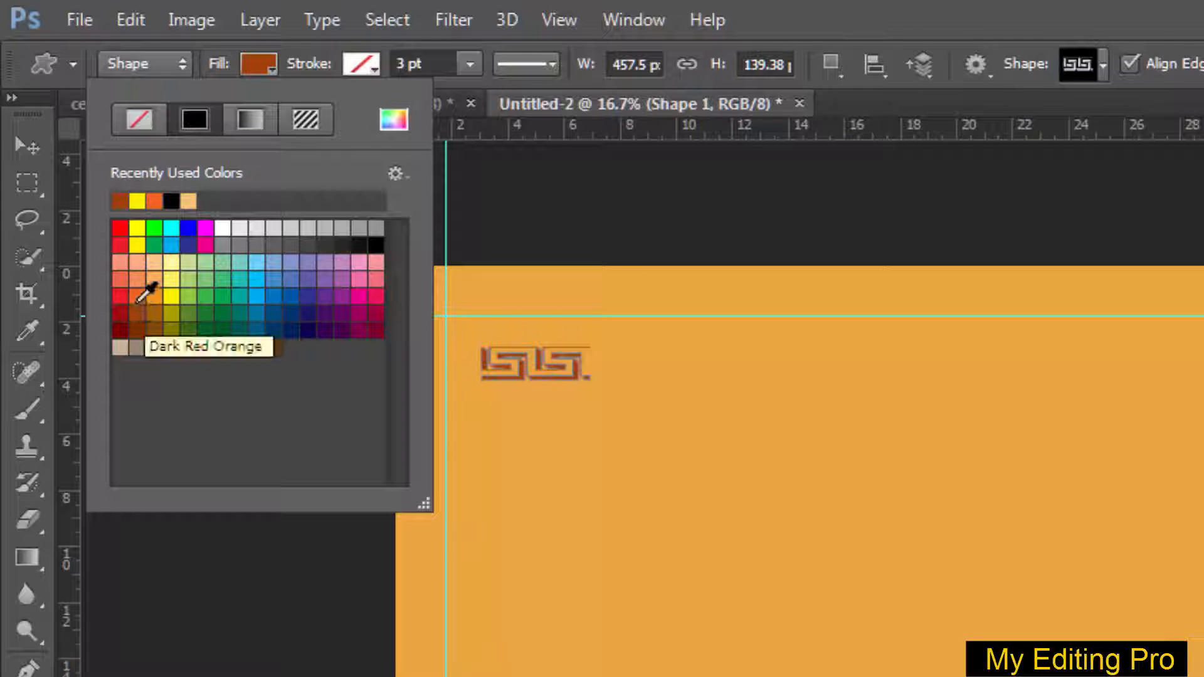
click(123, 296)
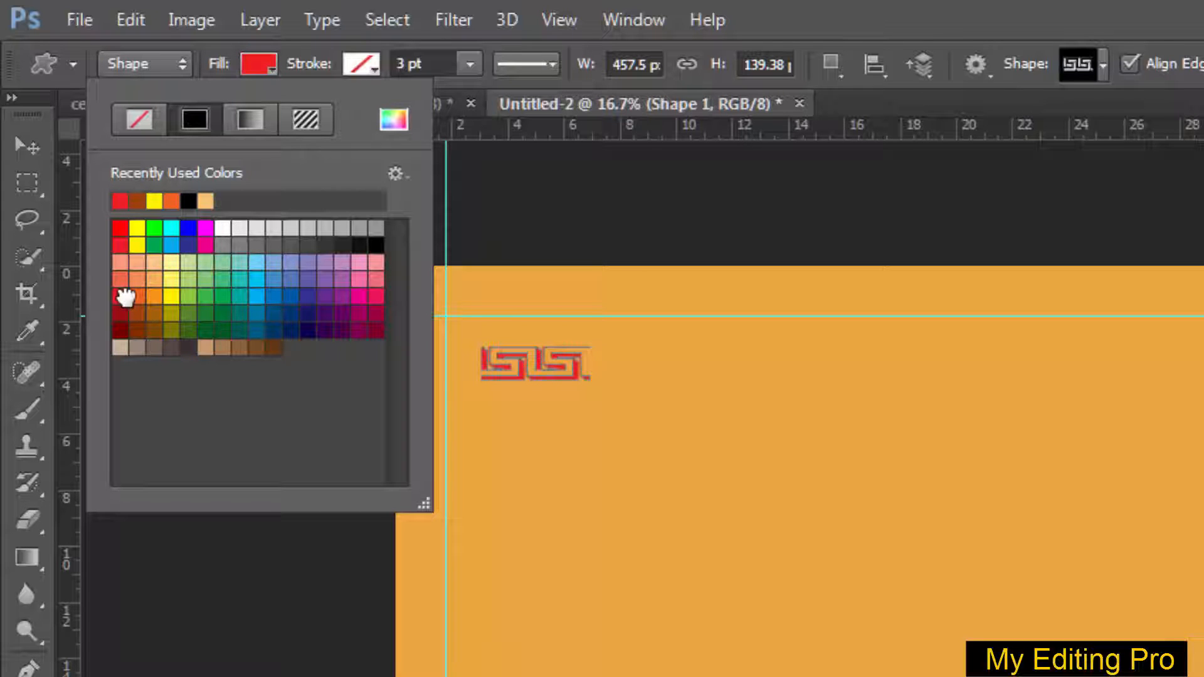
click(120, 280)
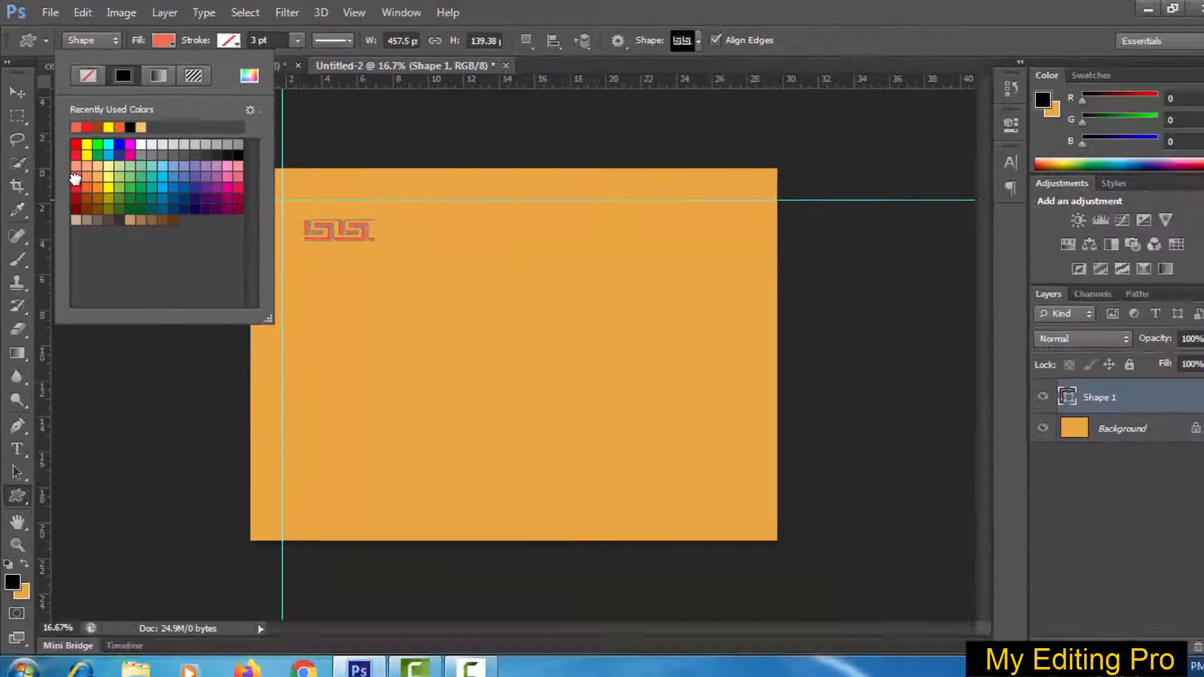
- Move the Greek-key shape into the corner where the guides cross, resting it on the horizontal guide and against the vertical one
click(853, 8)
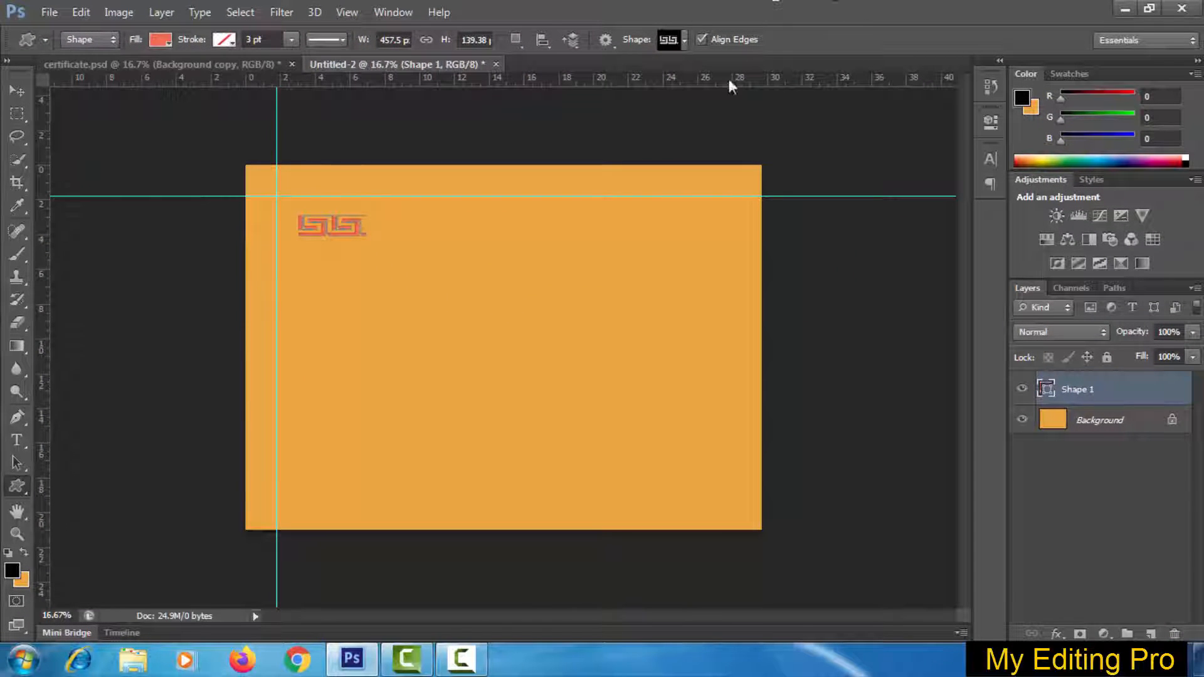
click(17, 91)
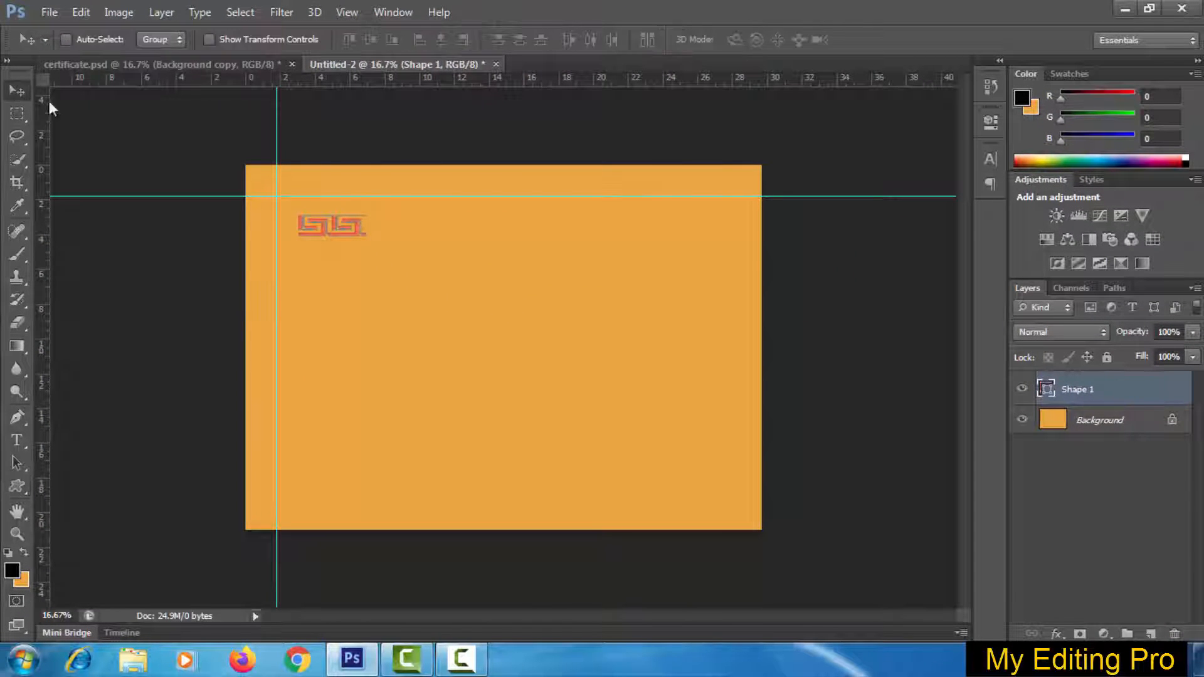
drag(350, 247, 307, 190)
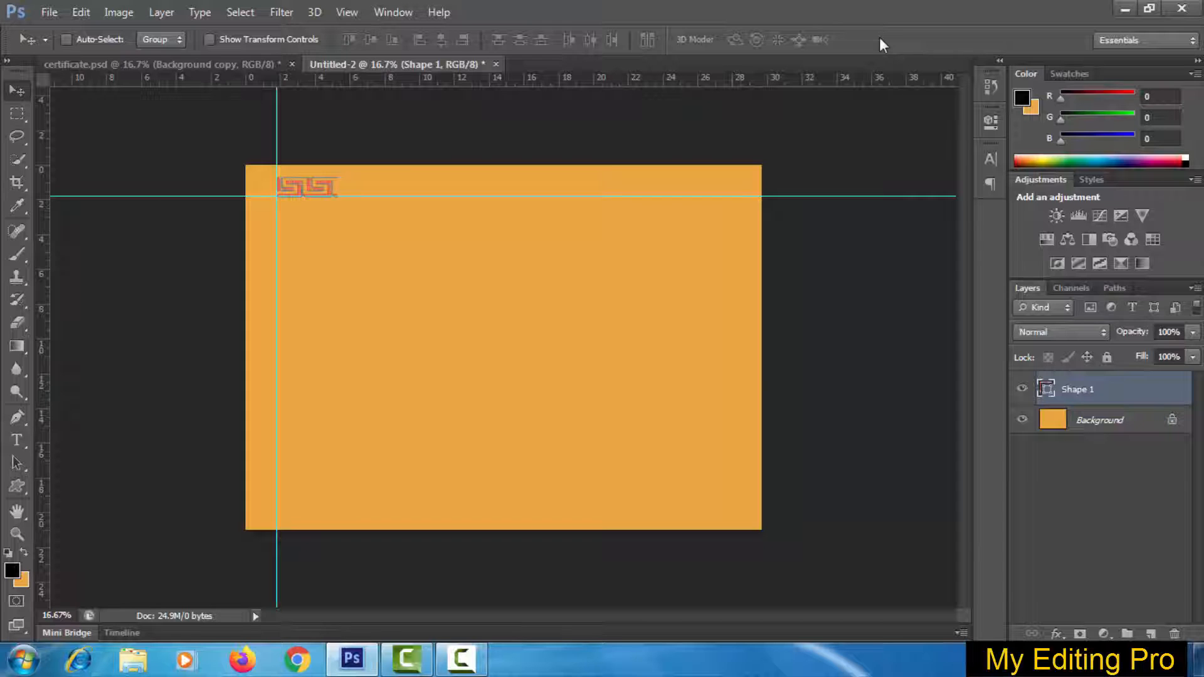
- Reduce the Greek-key shape's height to about 88%, keeping its lower edge on the horizontal guide
key(ctrl+plus)
drag(649, 285, 578, 349)
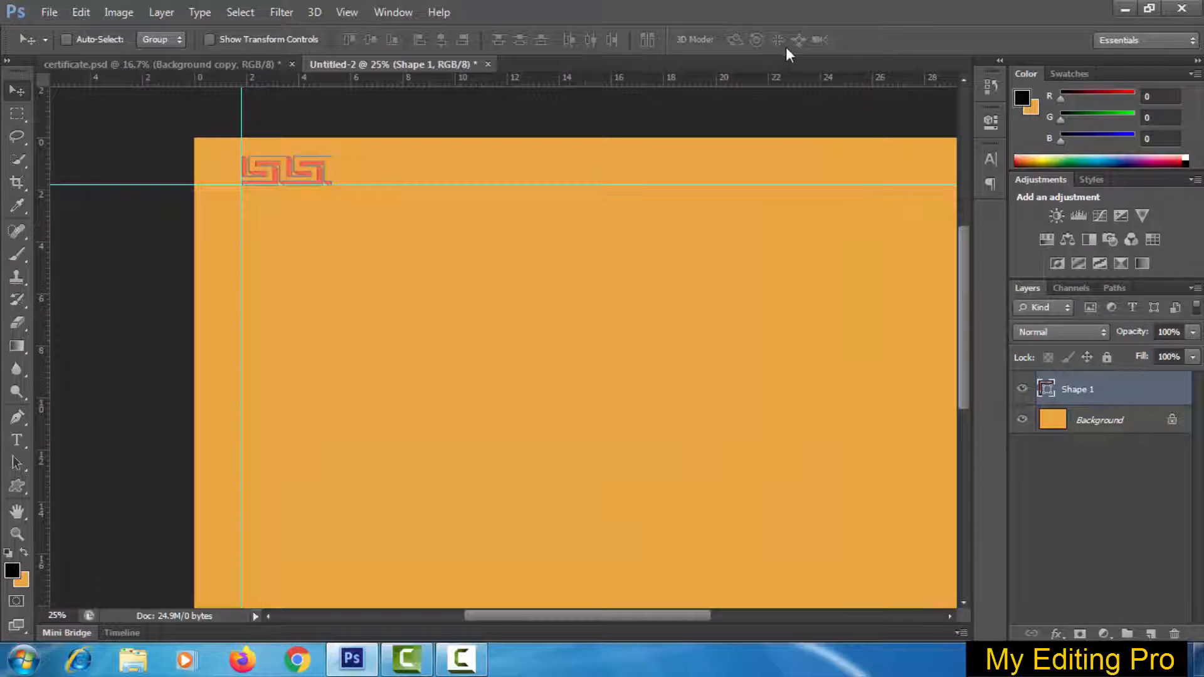
key(ctrl+t)
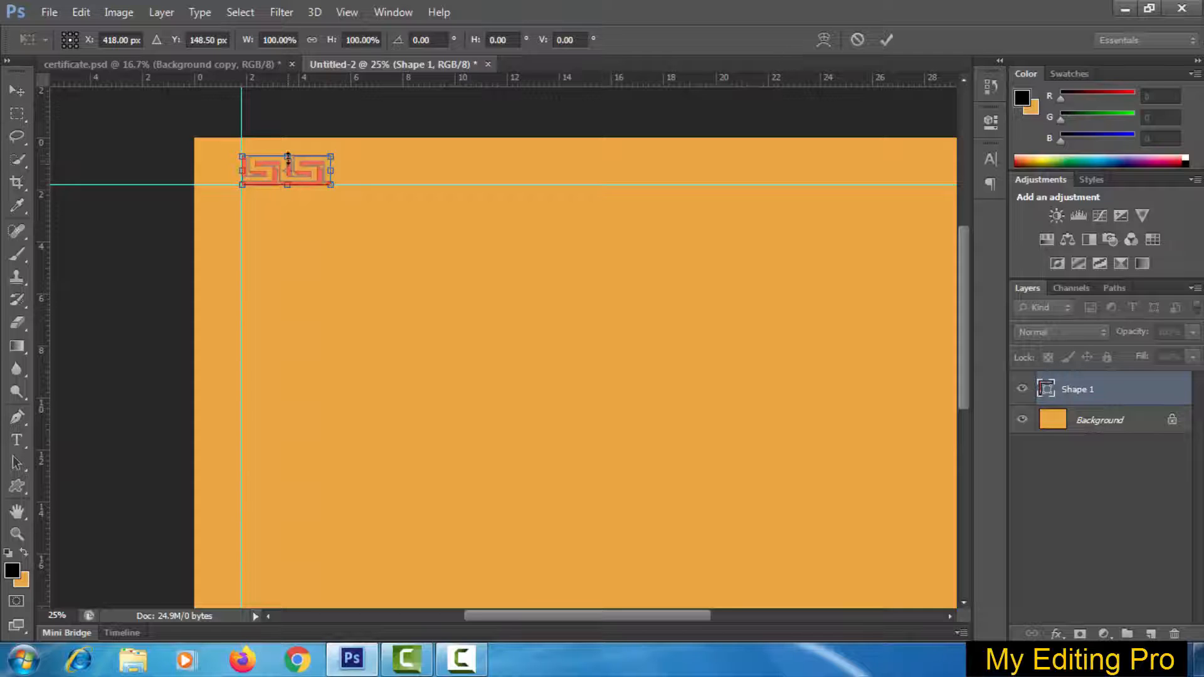
drag(289, 154, 289, 159)
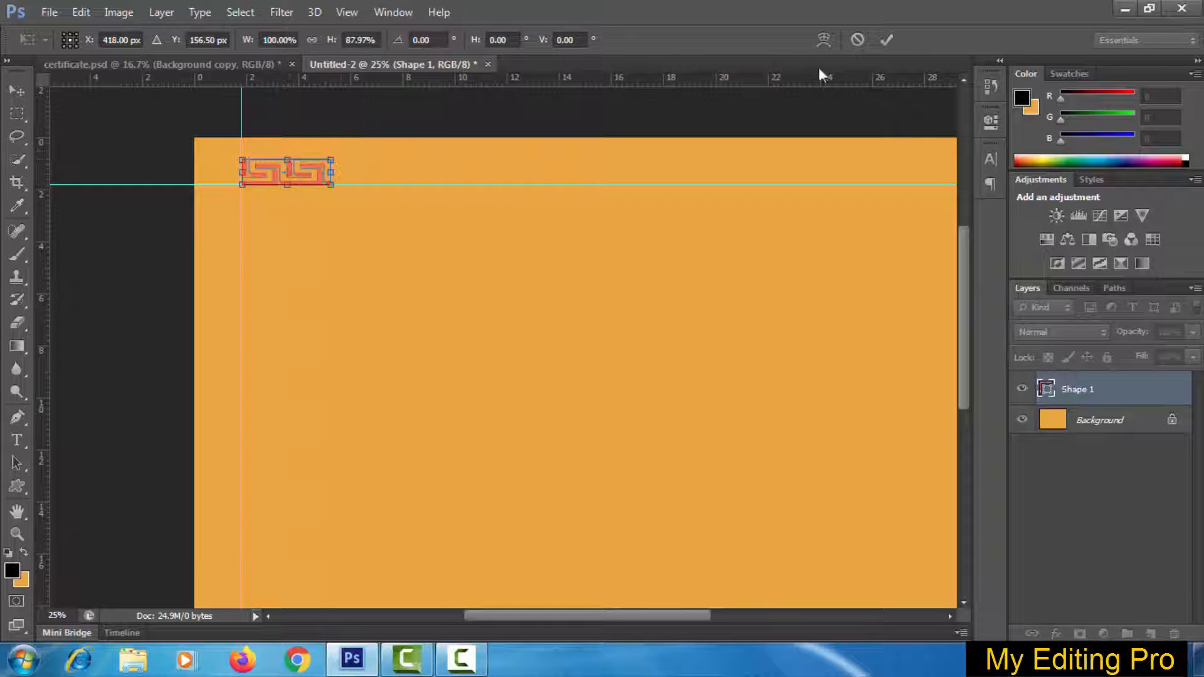
click(884, 40)
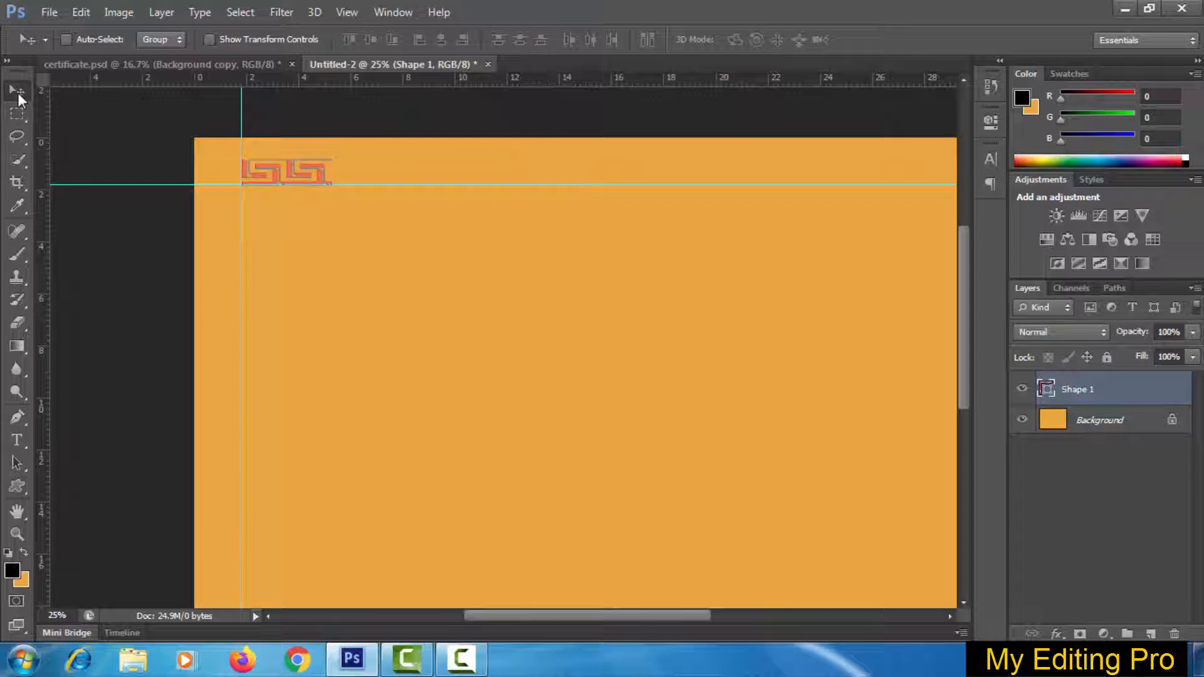
- Duplicate the Greek-key shape six times end to end along the horizontal guide to form a continuous strip
drag(270, 175, 729, 174)
drag(729, 174, 819, 179)
alt+click(819, 178)
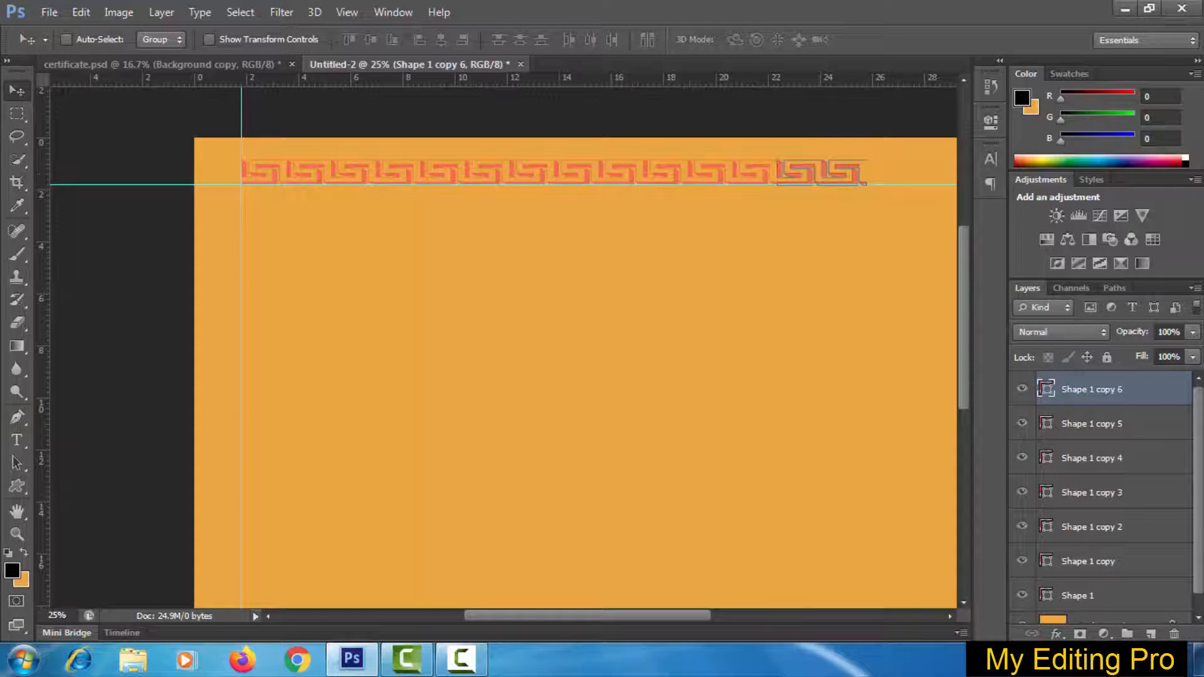
- Select Shape 1 and all six of its copies and merge them into one layer
scroll(1106, 497, down, 1)
scroll(1106, 497, up, 1)
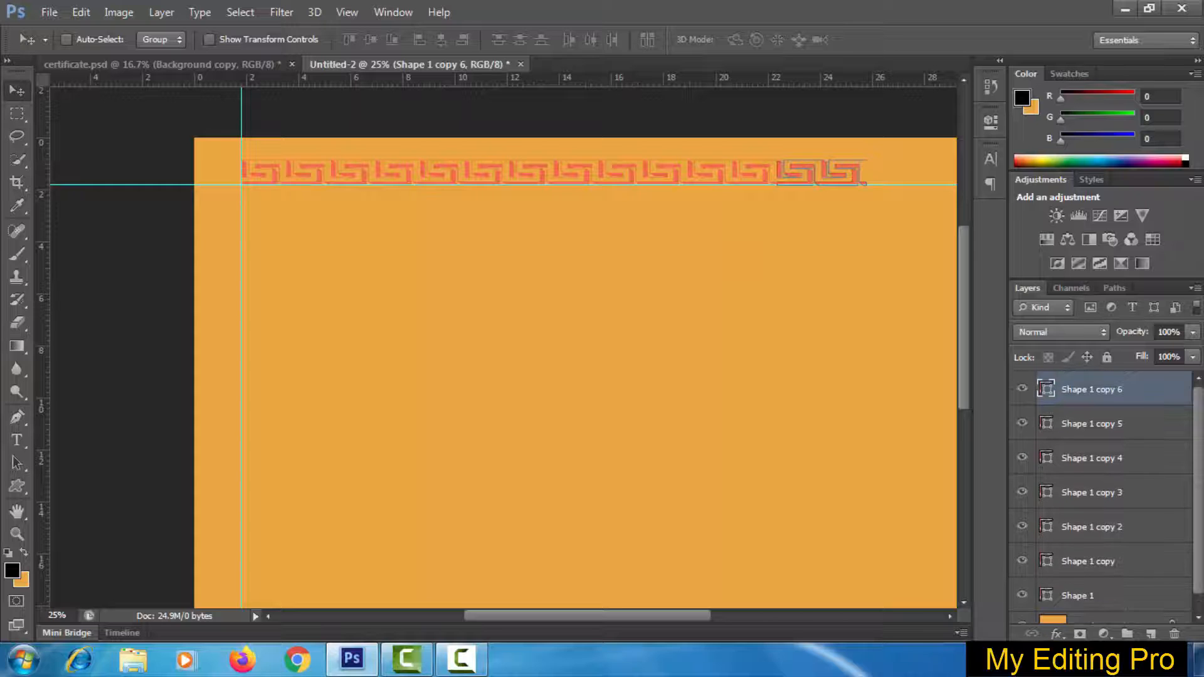
shift+click(1066, 423)
shift+click(1074, 458)
shift+click(1080, 492)
shift+click(1085, 527)
shift+click(1098, 561)
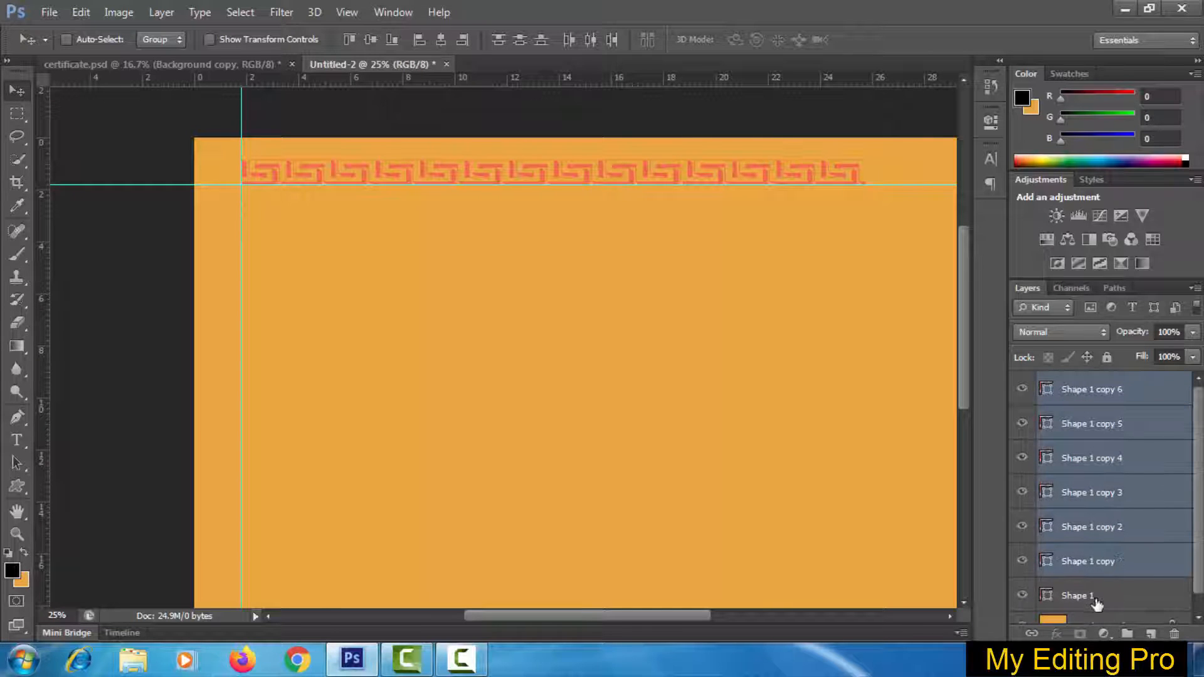
shift+click(1096, 602)
key(ctrl+e)
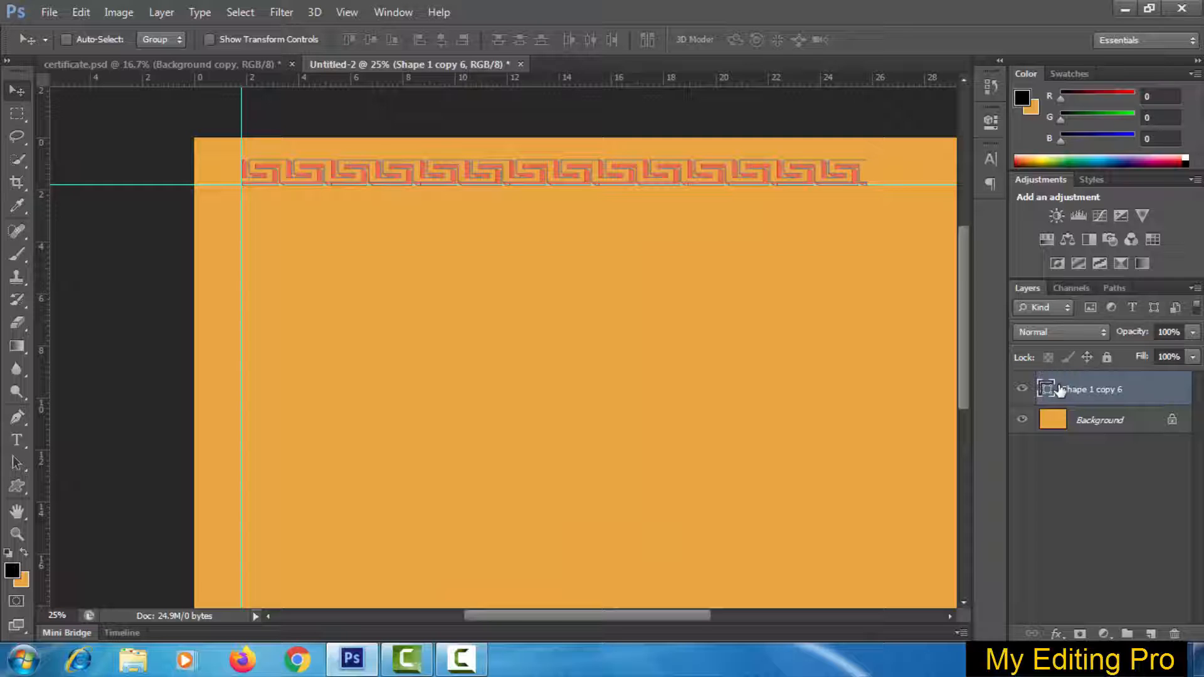
- Duplicate the merged Greek-key strip and move the copy straight down to near the canvas's bottom edge
key(ctrl+j)
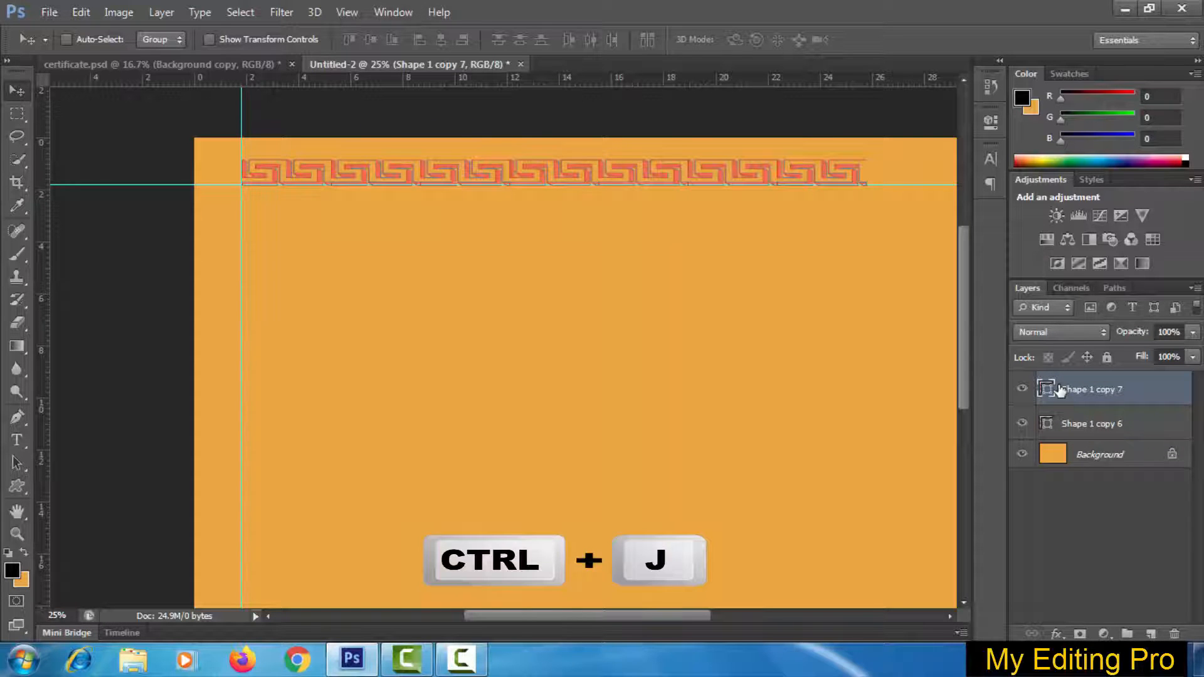
key(ctrl+minus)
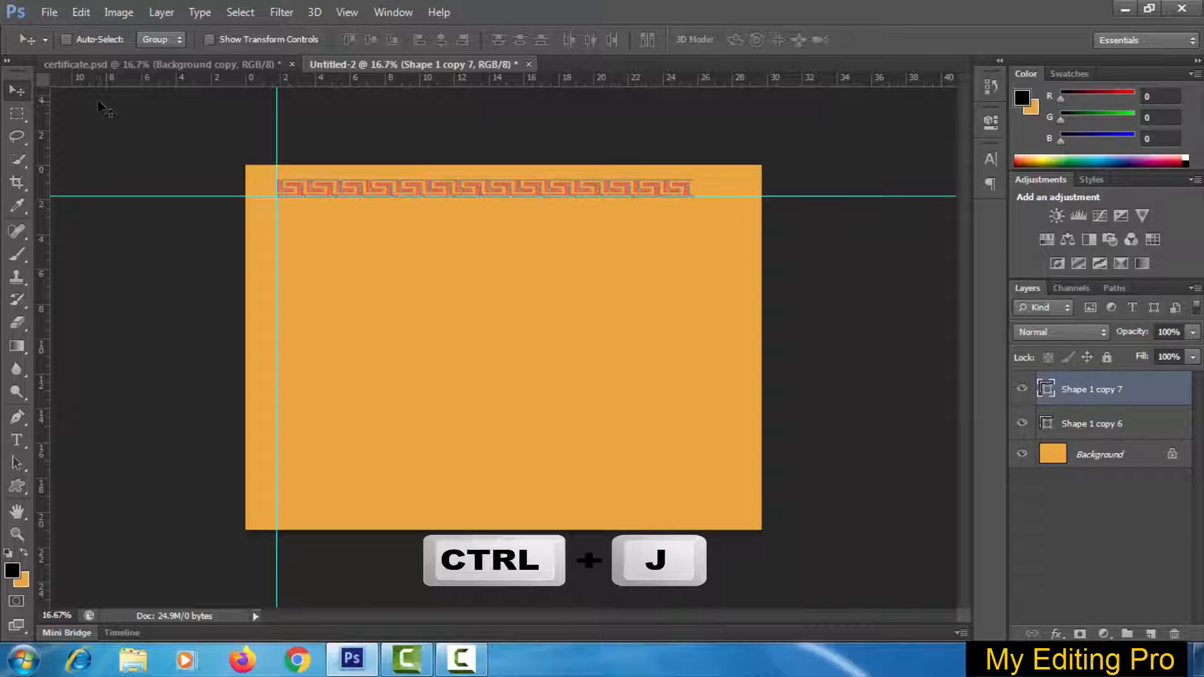
drag(411, 195, 414, 507)
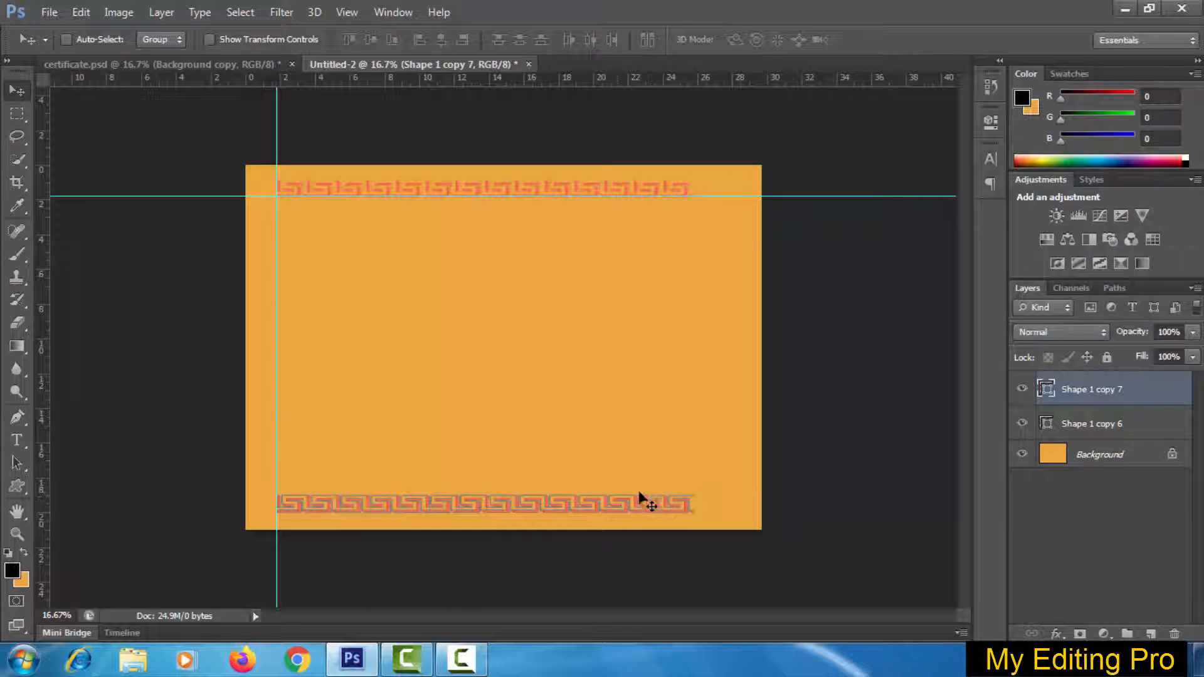
- Rotate the bottom Greek-key strip 180°
key(ctrl+t)
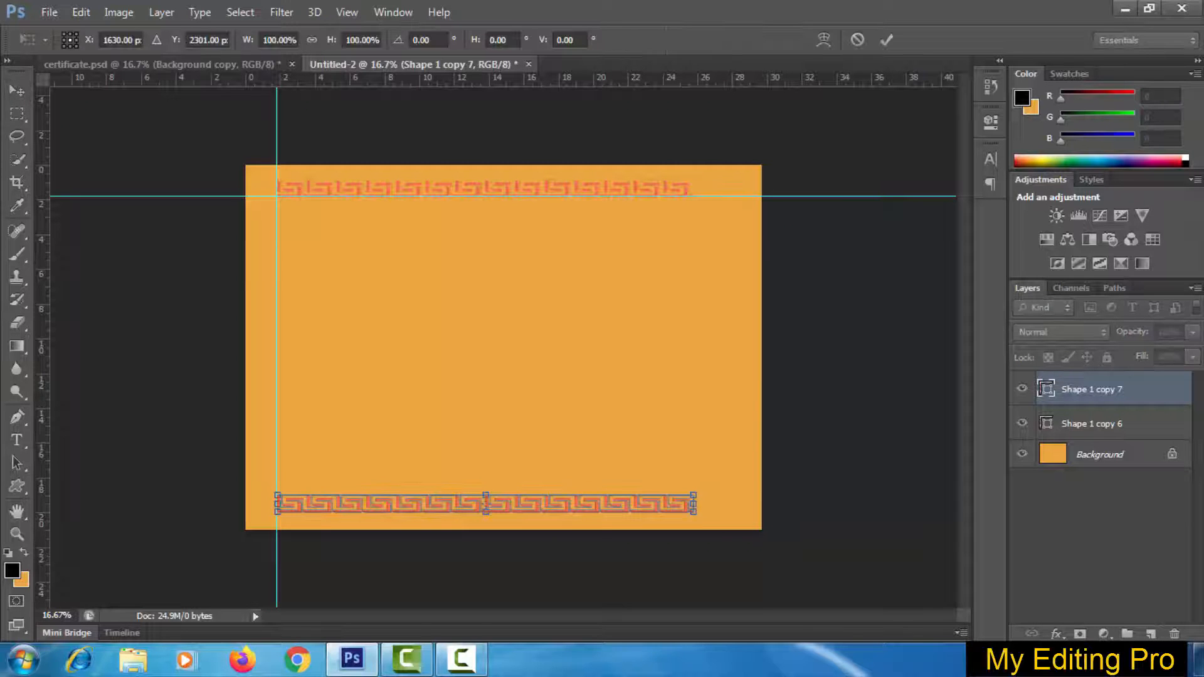
right_click(488, 509)
click(564, 406)
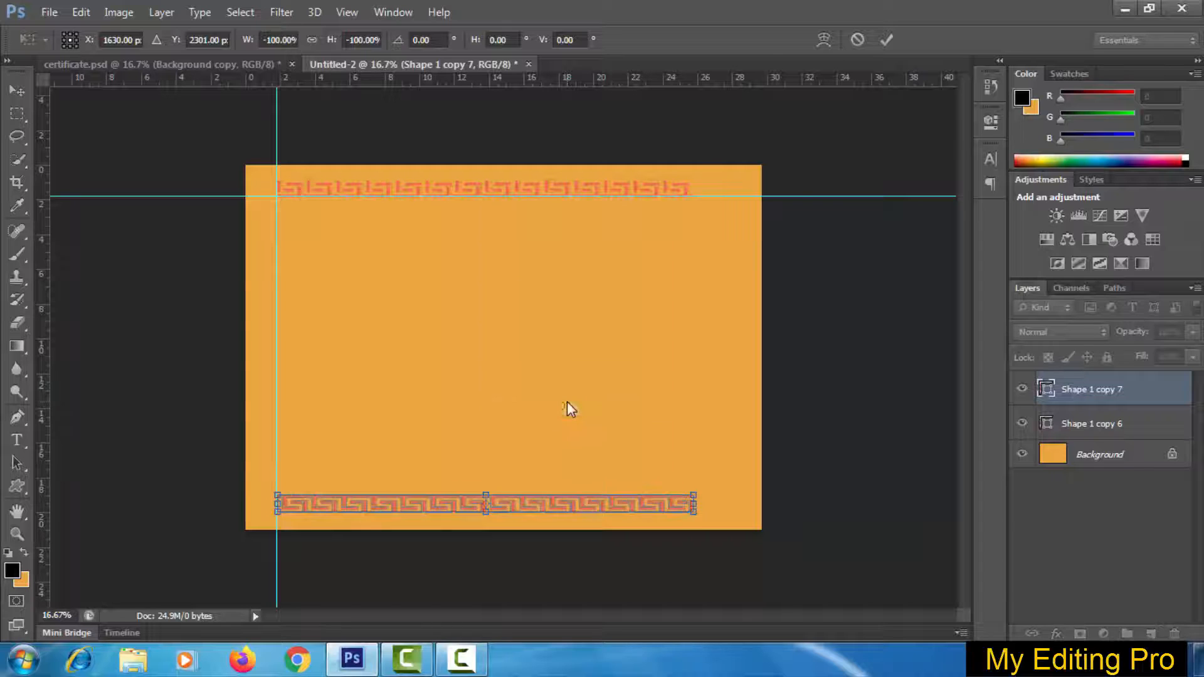
click(880, 40)
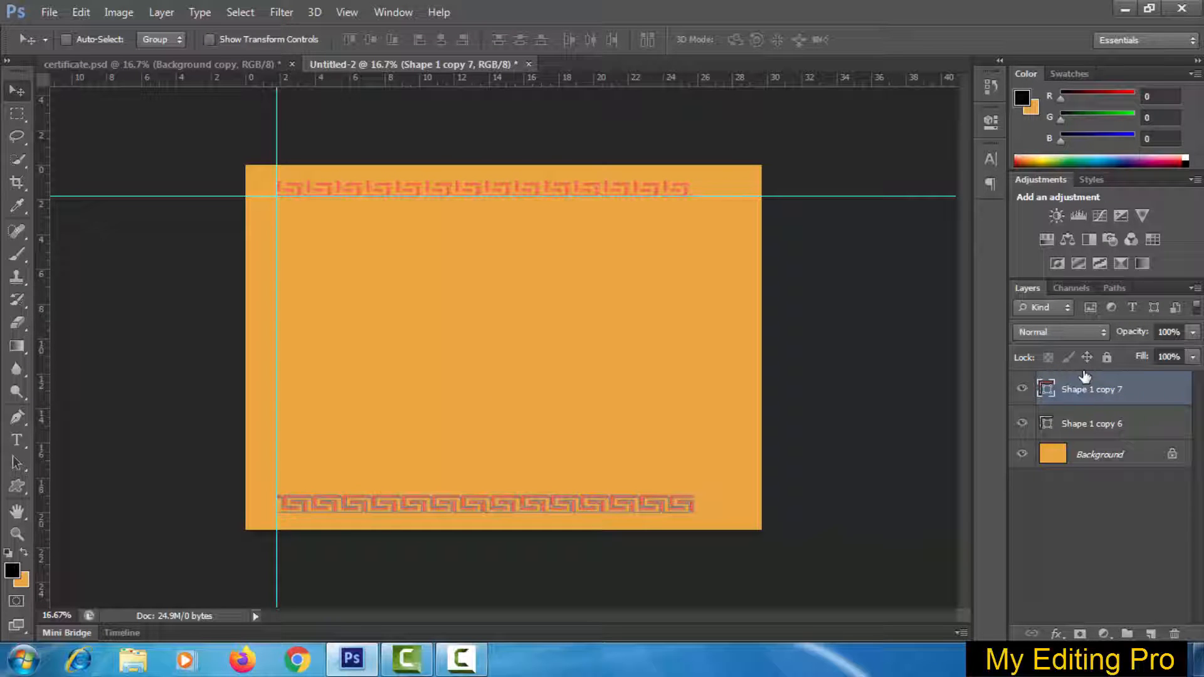
- Duplicate the bottom Greek-key strip, move the copy up off the original and rotate it 90° clockwise
key(ctrl+j)
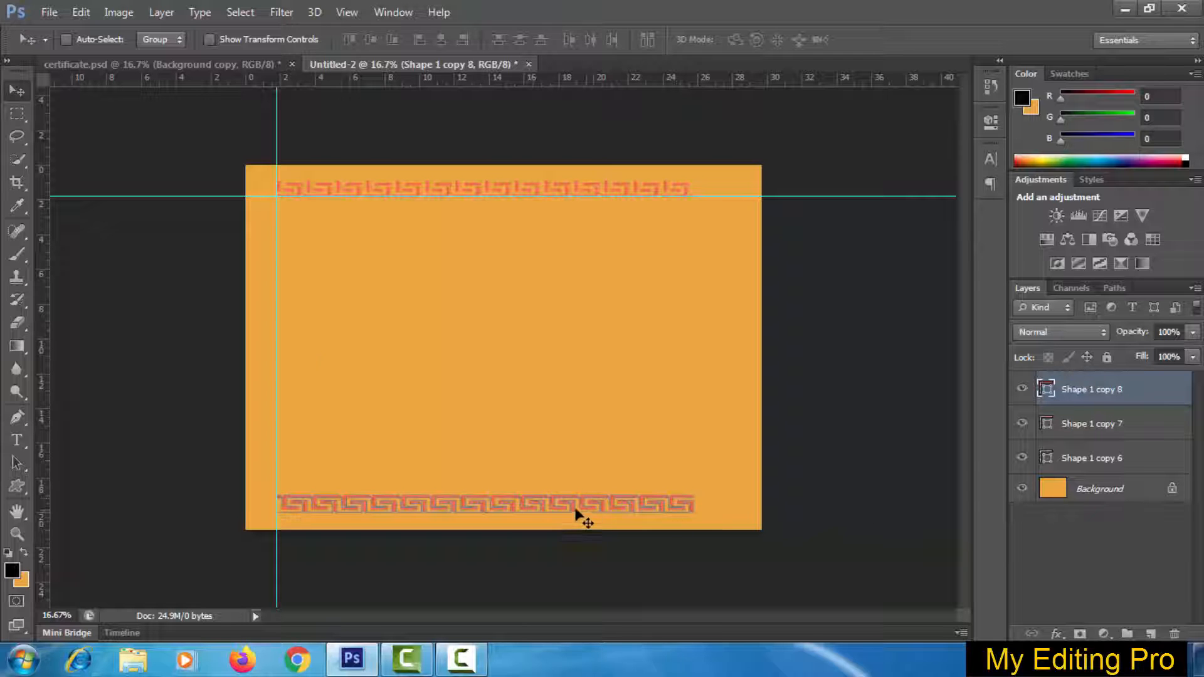
drag(502, 506, 489, 418)
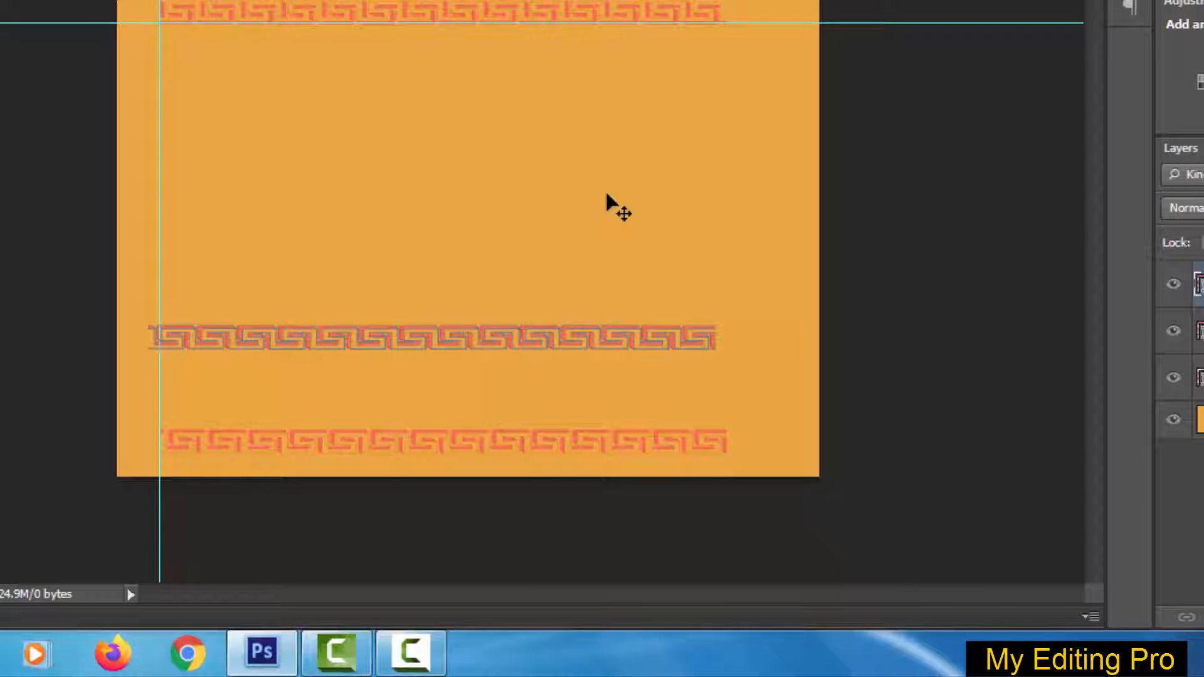
key(ctrl+t)
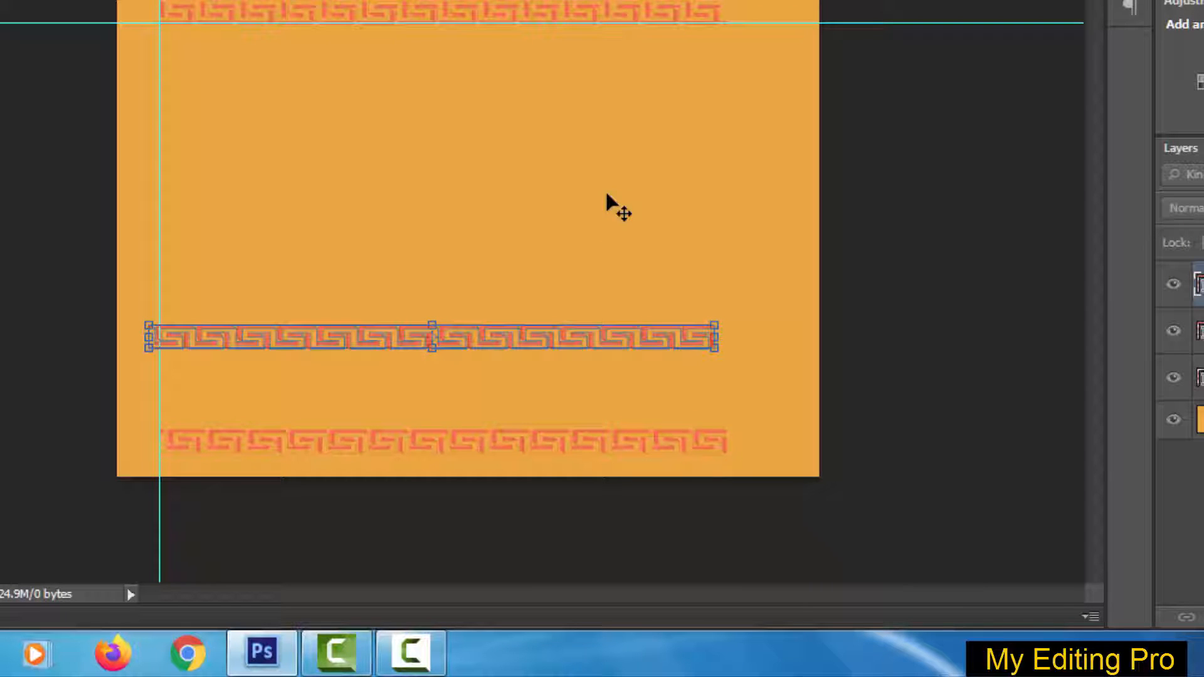
right_click(432, 346)
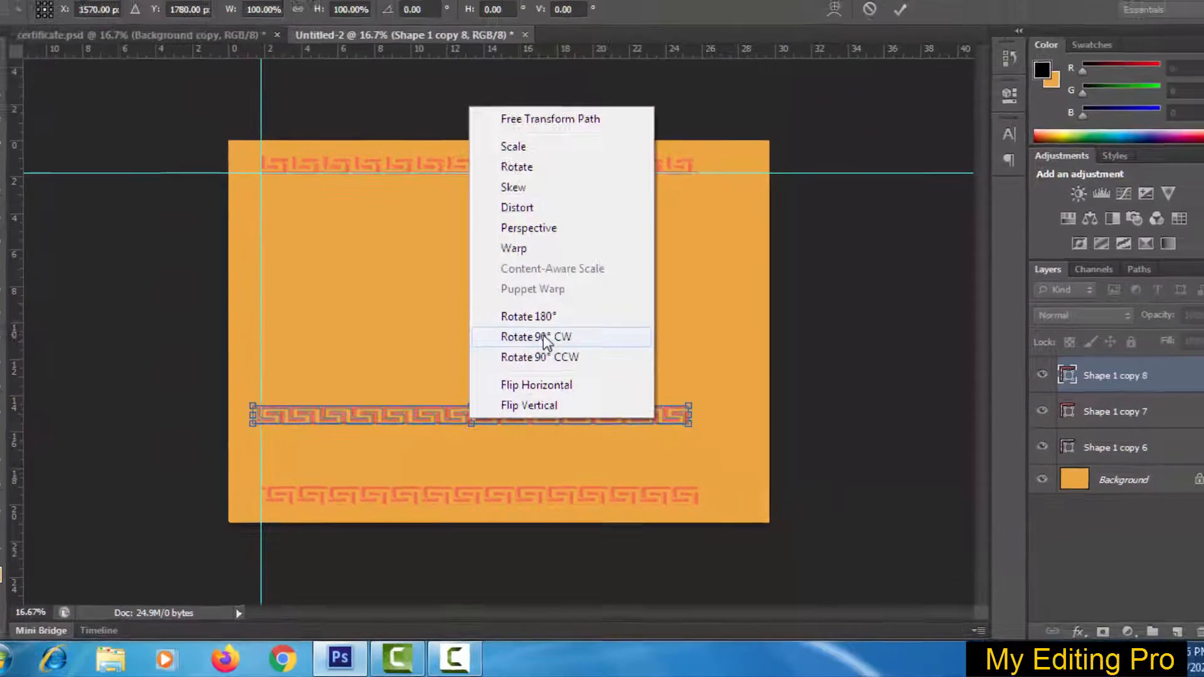
click(551, 236)
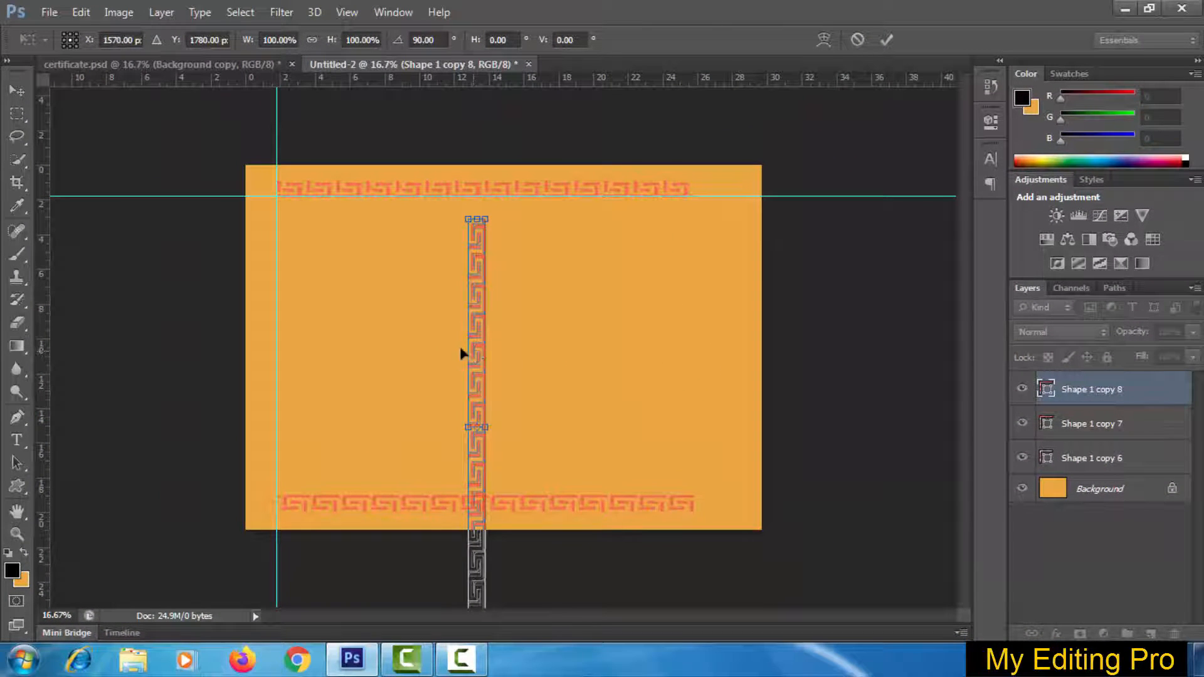
- Place the vertical strip just outside the vertical guide along the canvas's left side, with its upper end level with the top strip
drag(461, 353, 265, 313)
click(886, 40)
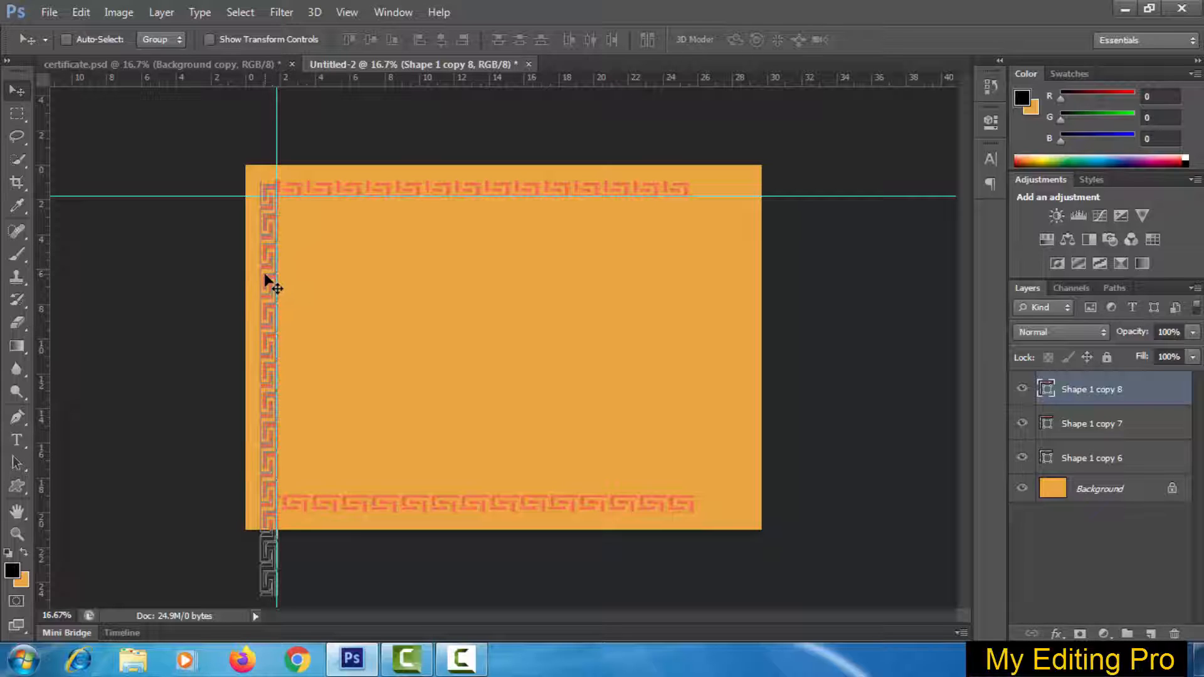
drag(264, 279, 264, 272)
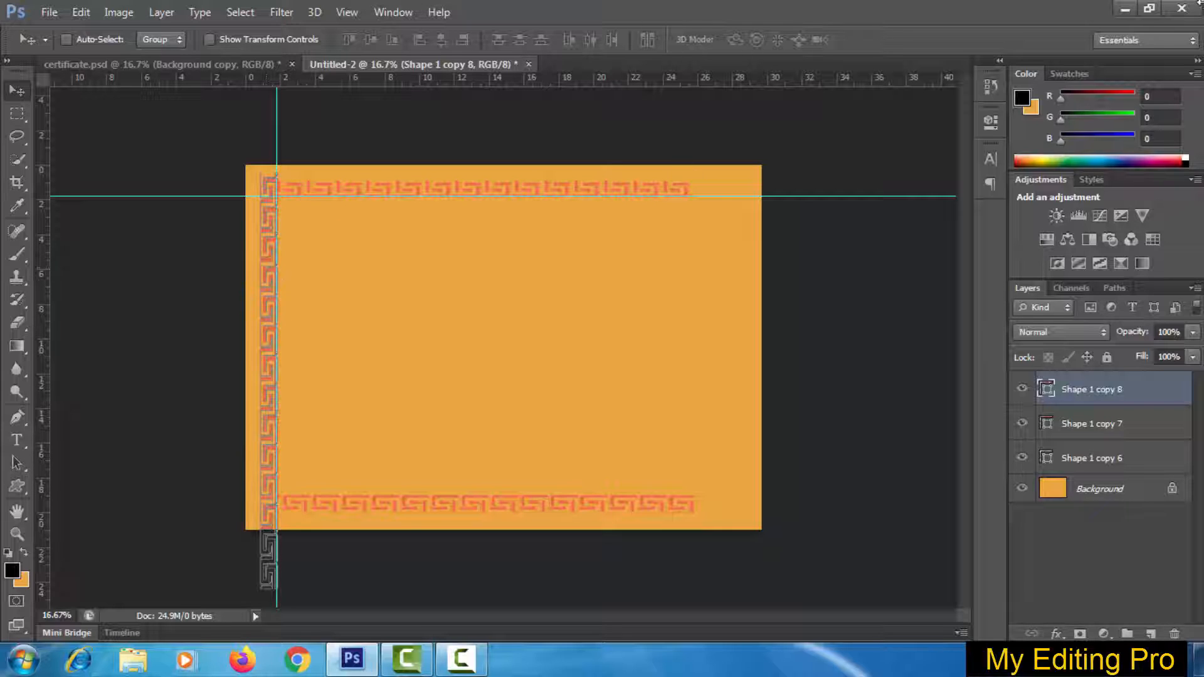
key(ctrl+t)
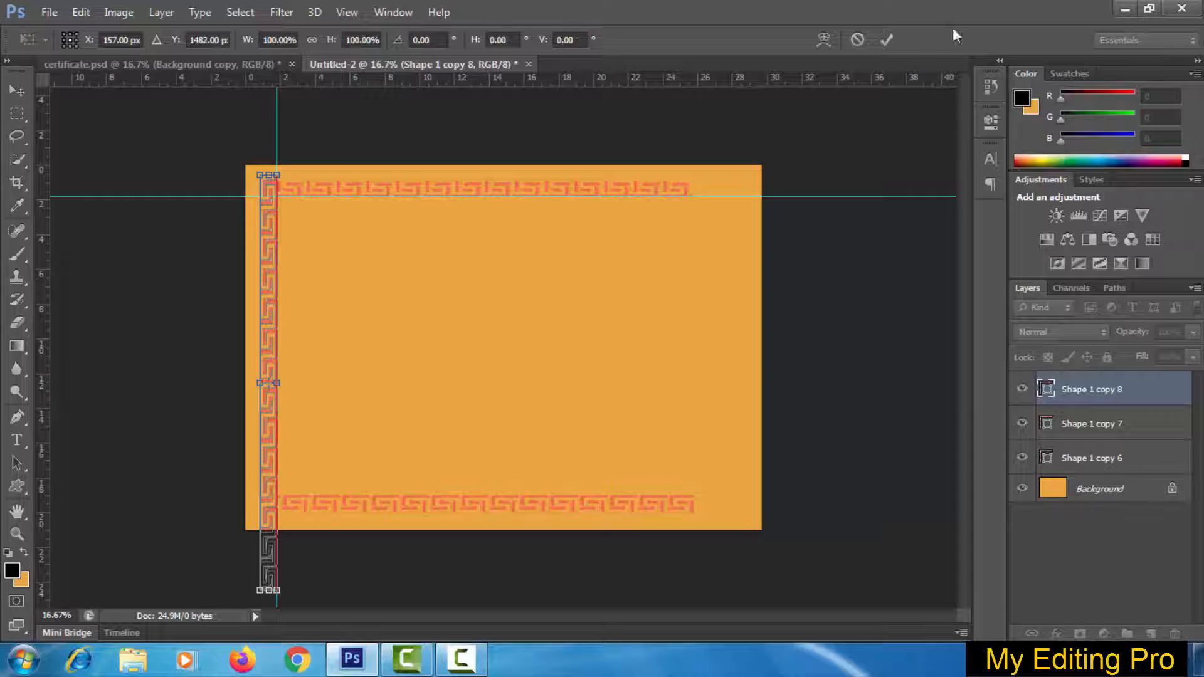
click(883, 40)
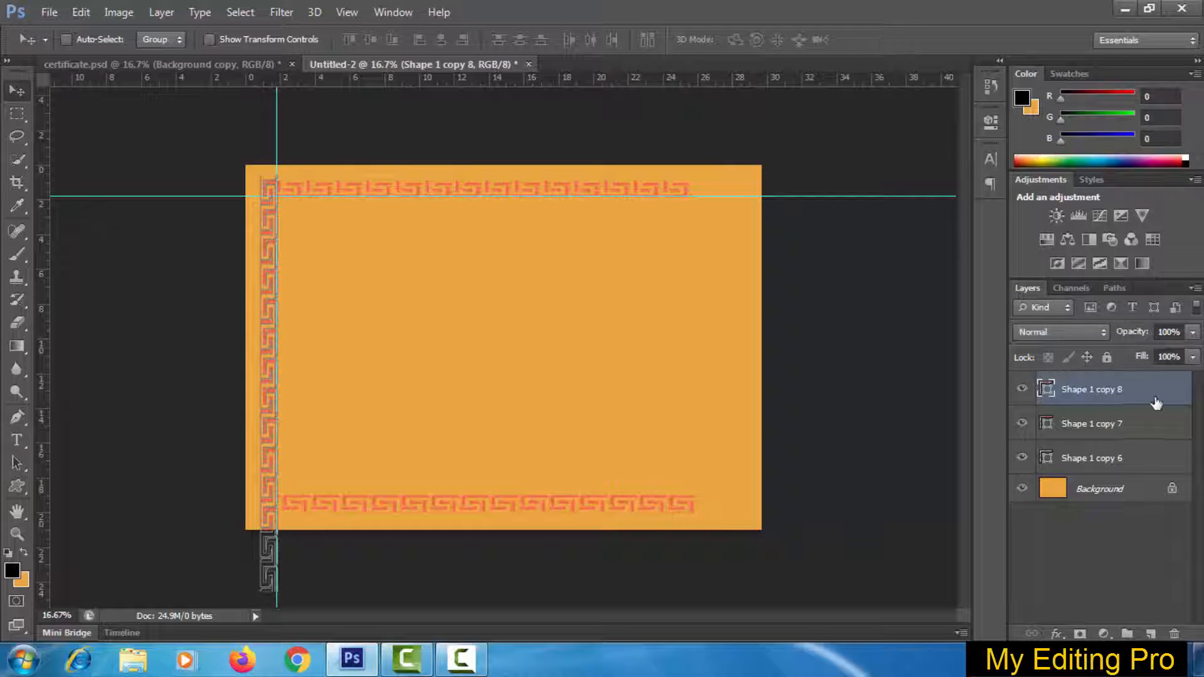
- Duplicate the vertical strip and move the copy about 25 cm across to the right ends of the horizontal strips
key(ctrl+j)
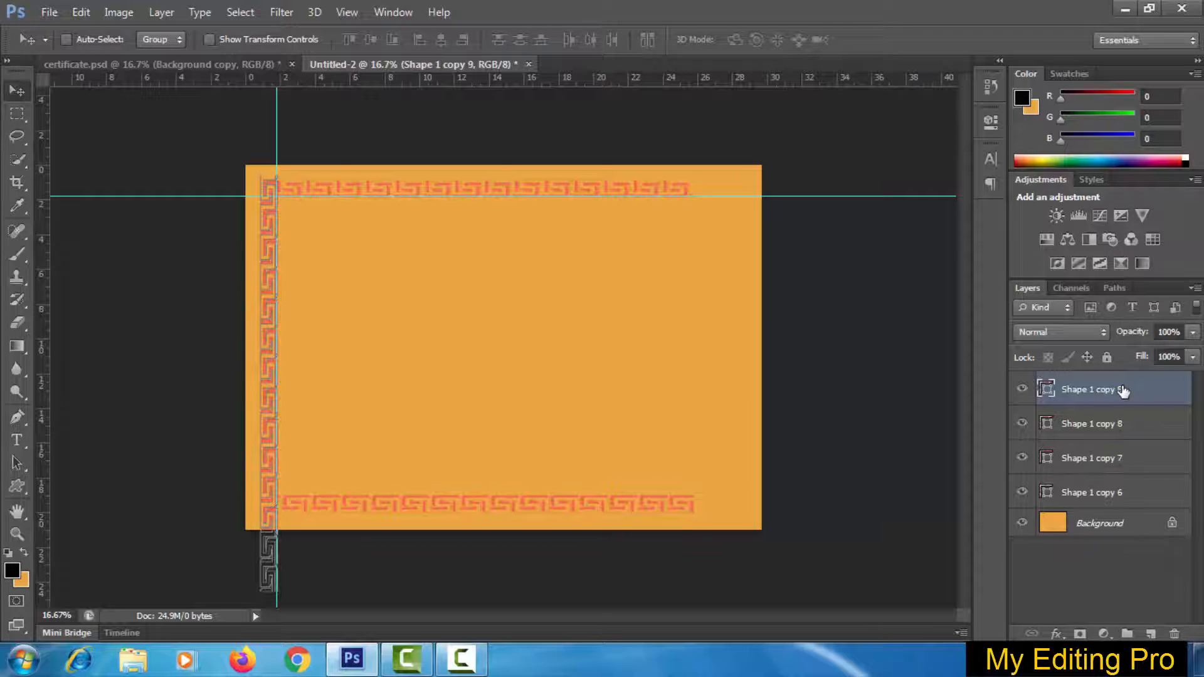
drag(266, 282, 704, 290)
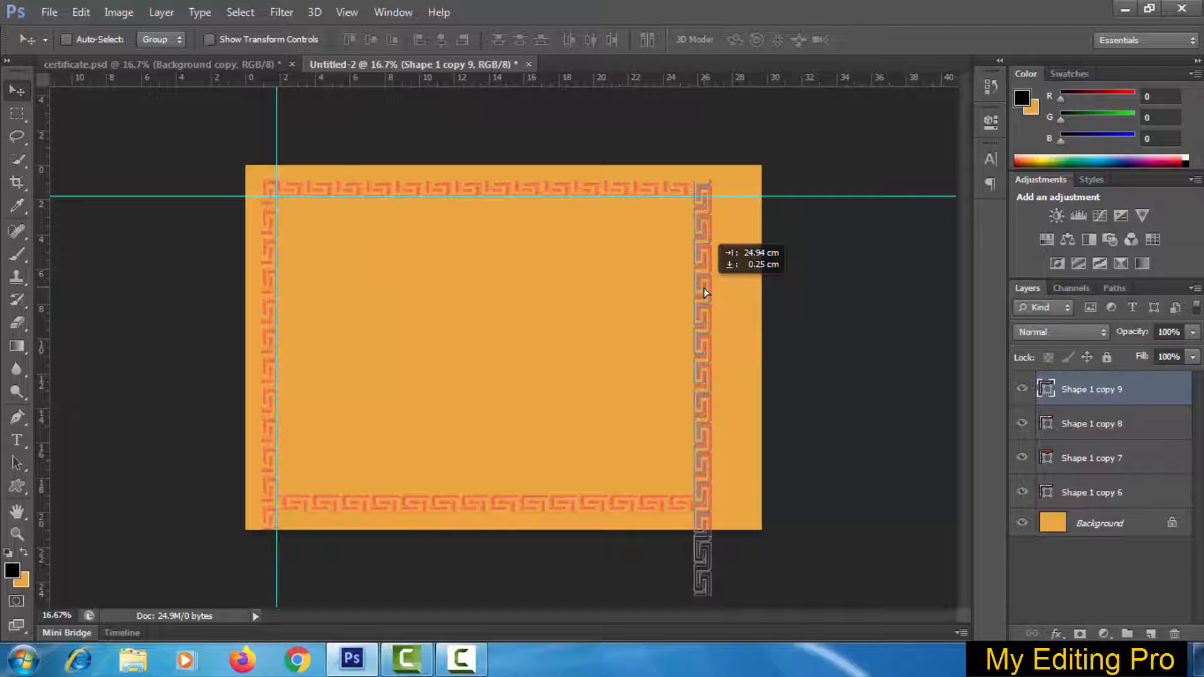
drag(704, 288, 704, 288)
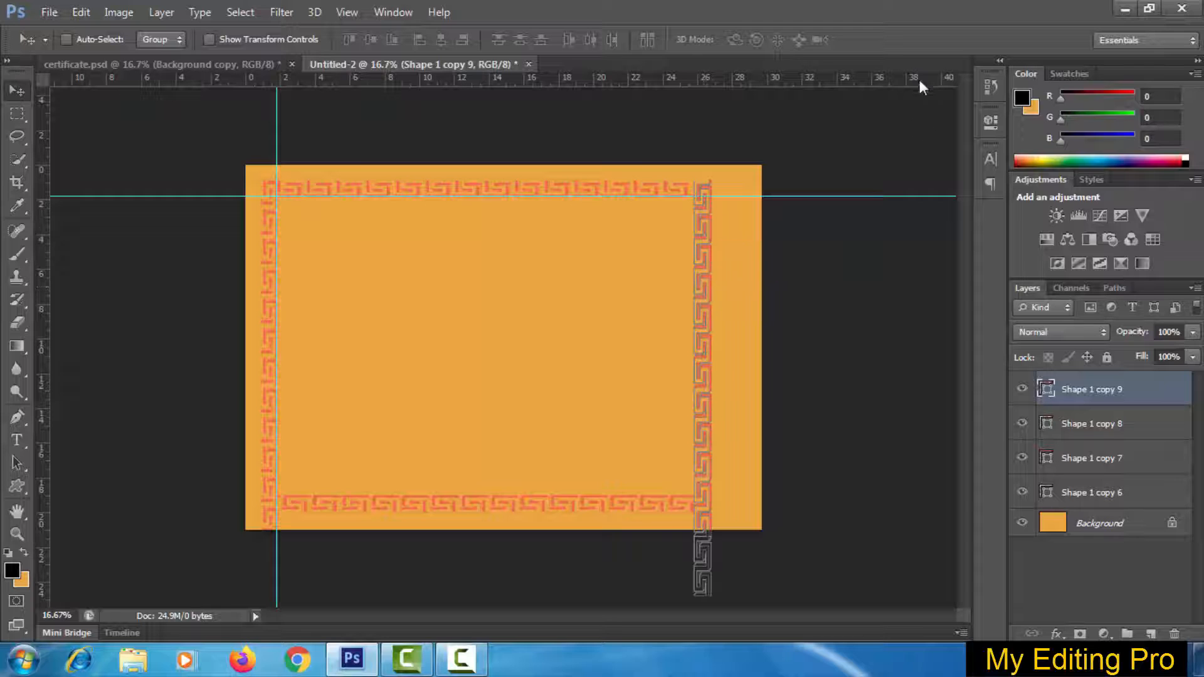
- Rasterize the left vertical strip's layer and erase the part extending below the bottom strip with the Eraser tool
click(17, 113)
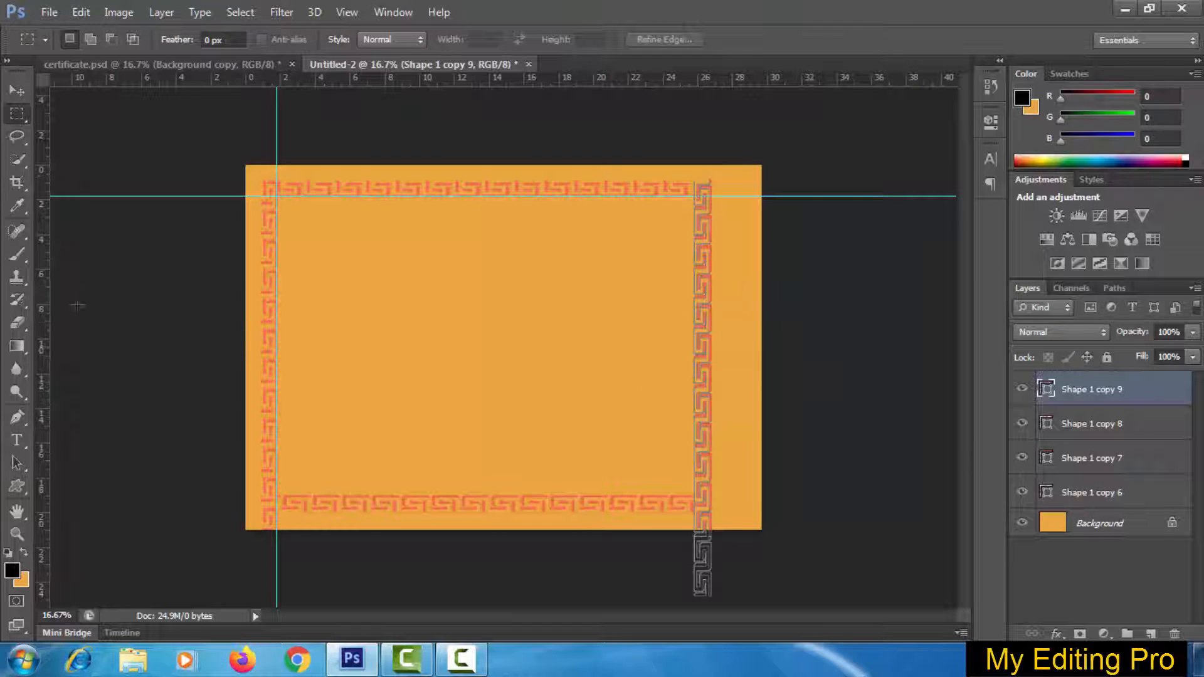
click(17, 322)
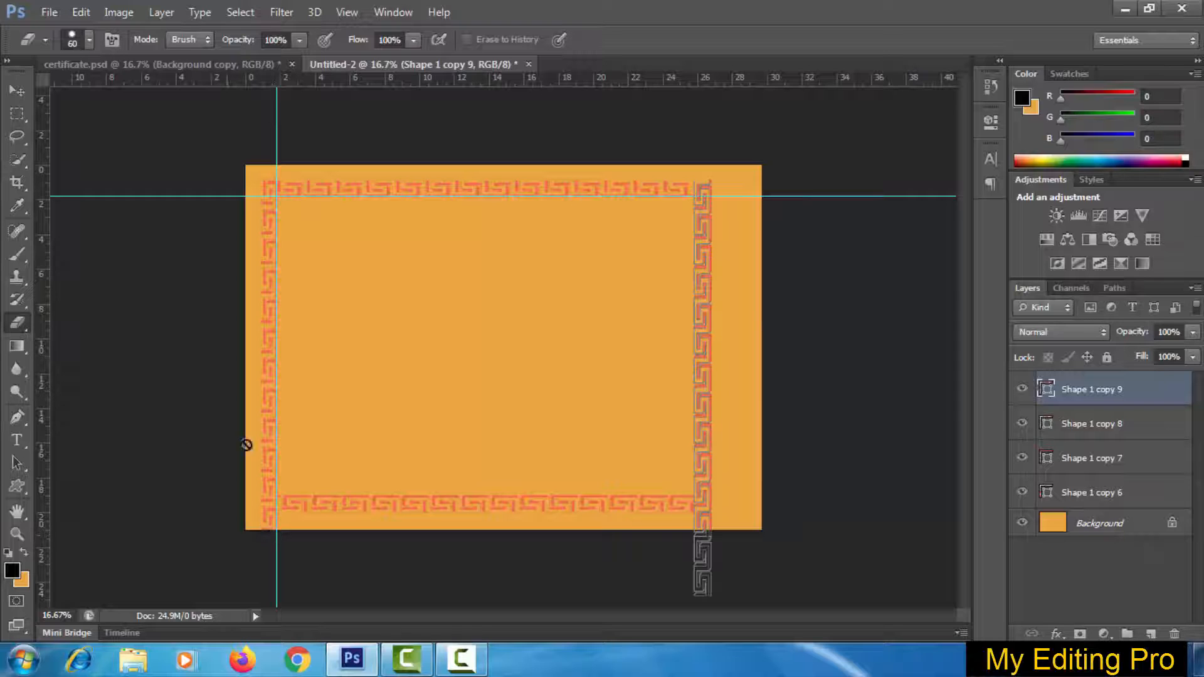
click(1043, 425)
click(278, 531)
click(510, 245)
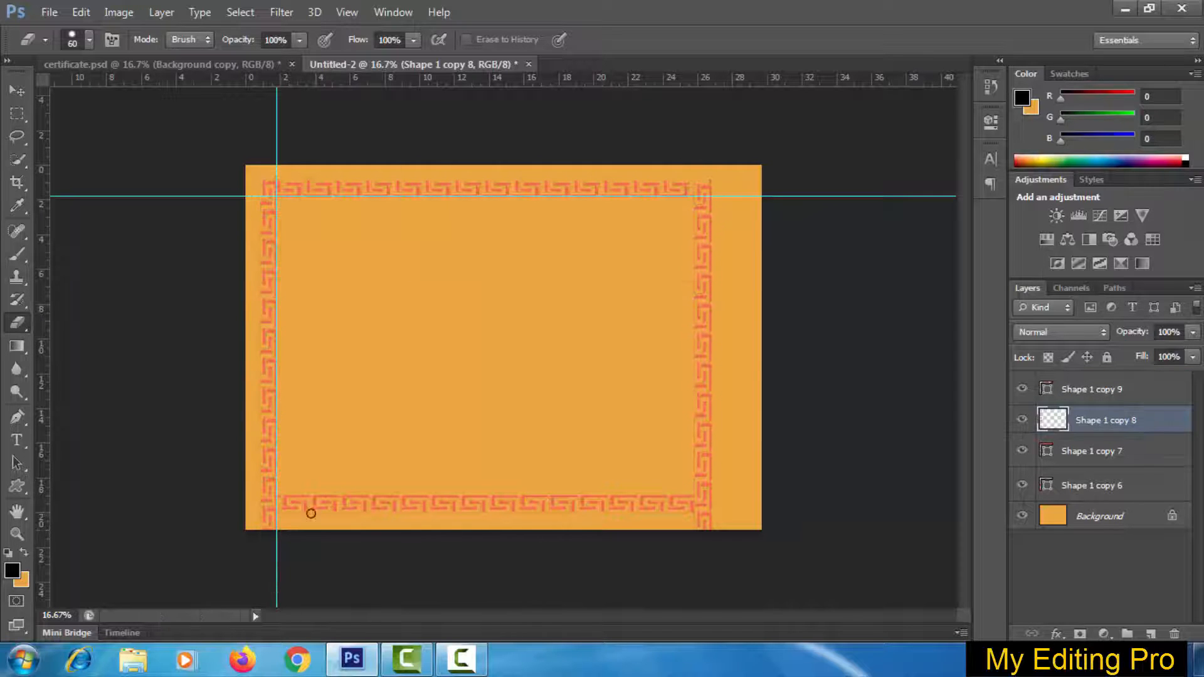
drag(278, 521, 269, 527)
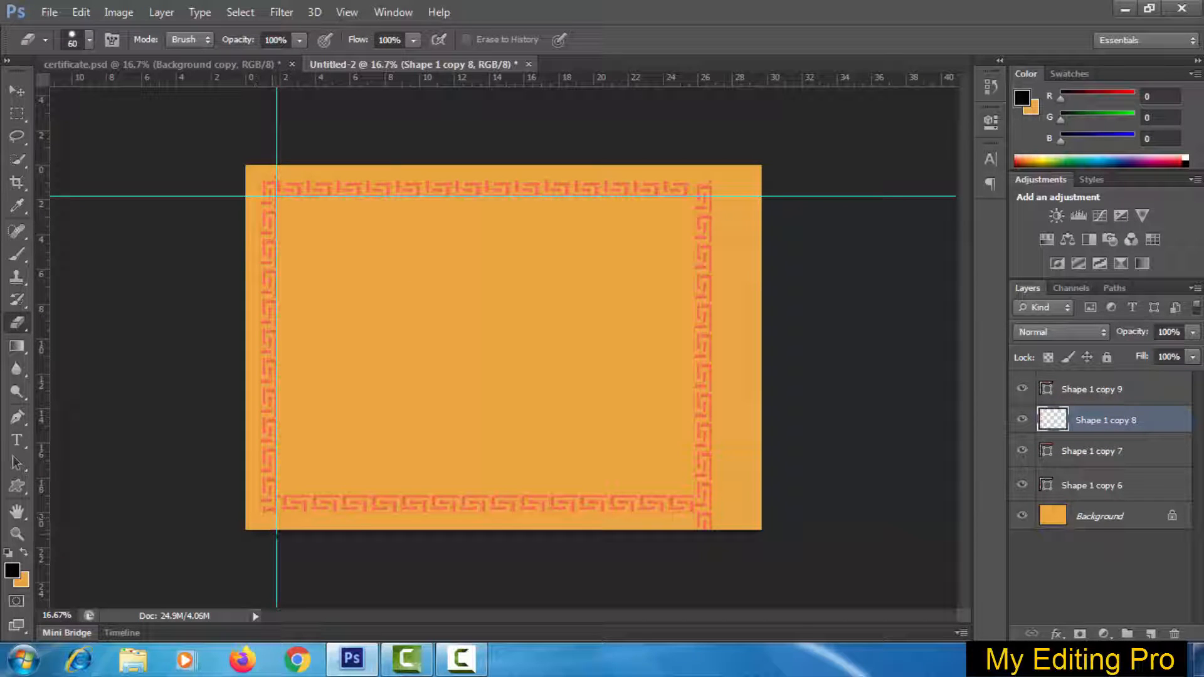
- Rasterize the right vertical strip's layer and erase its excess below the bottom strip
click(1084, 389)
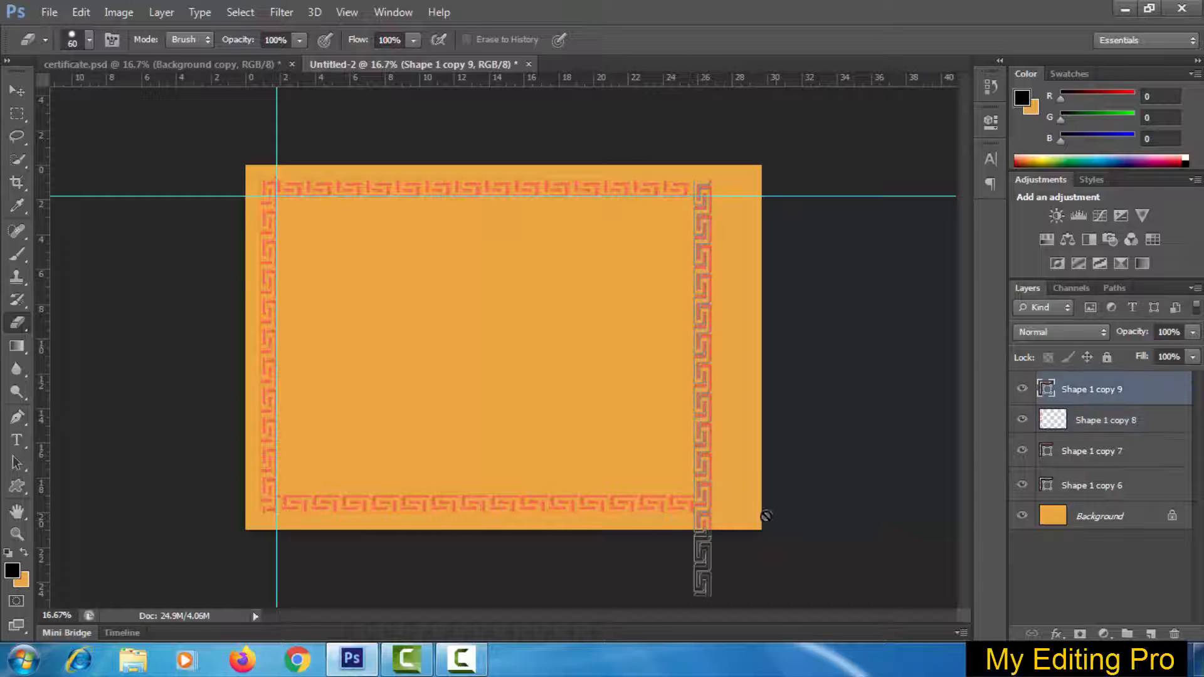
click(731, 526)
click(516, 244)
drag(700, 518, 707, 526)
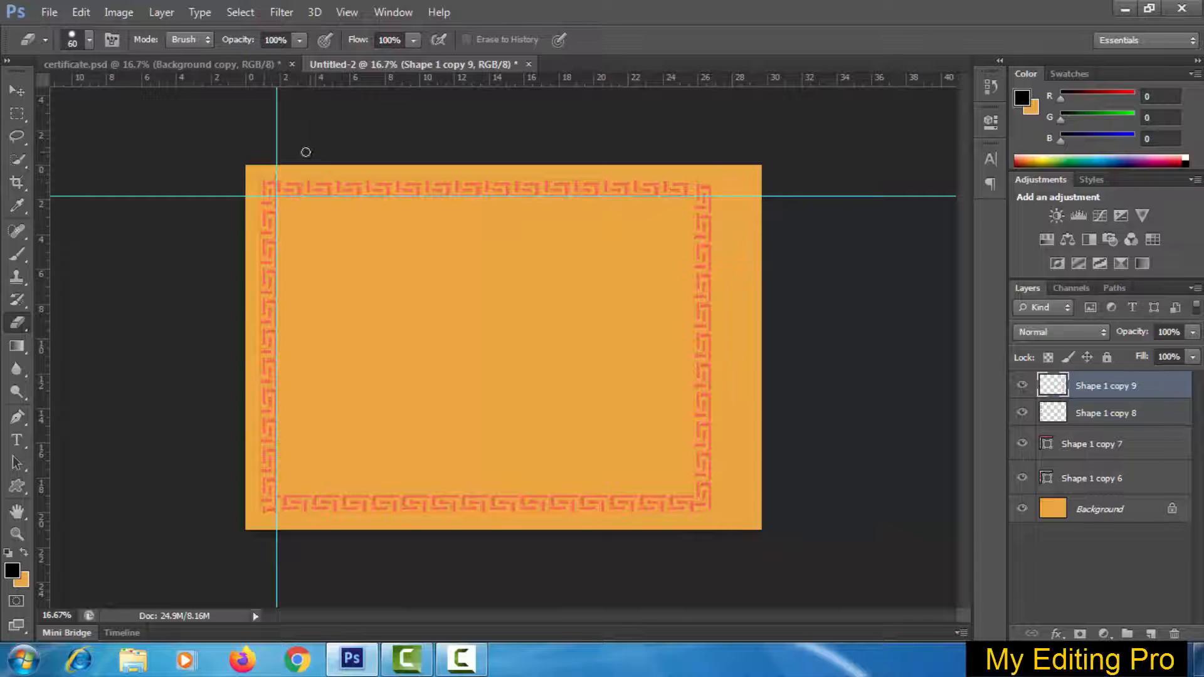
- Select all four Greek-key border strip layers and merge them into a single layer
click(1076, 416)
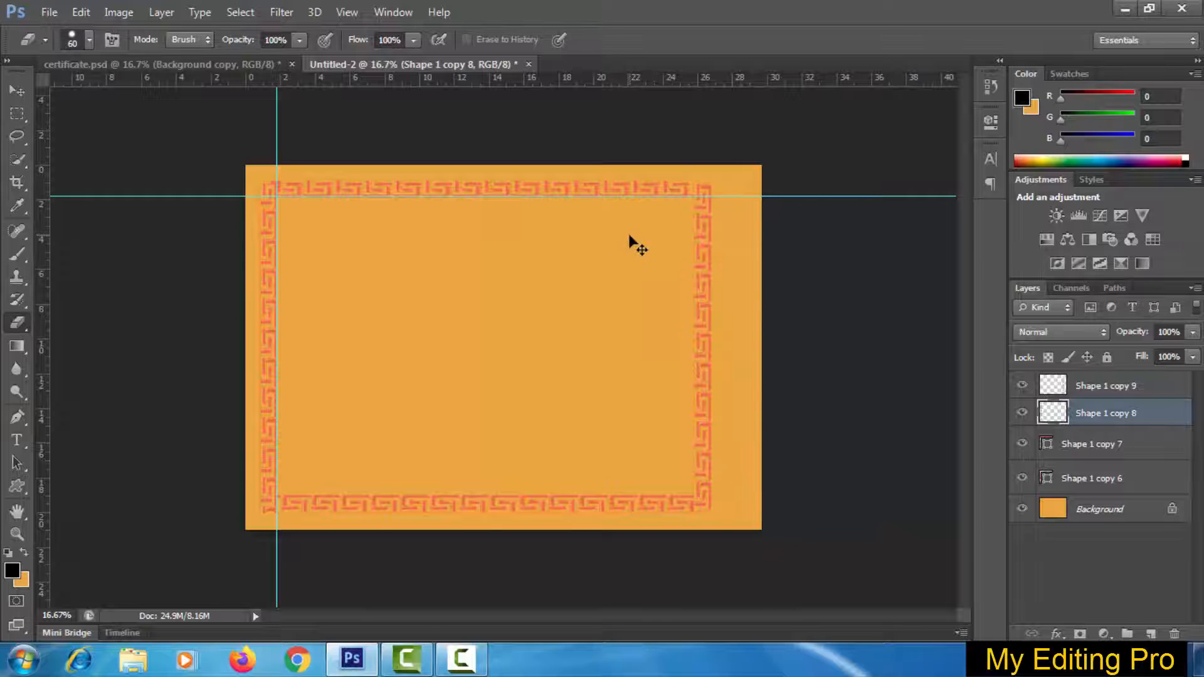
key(alt+])
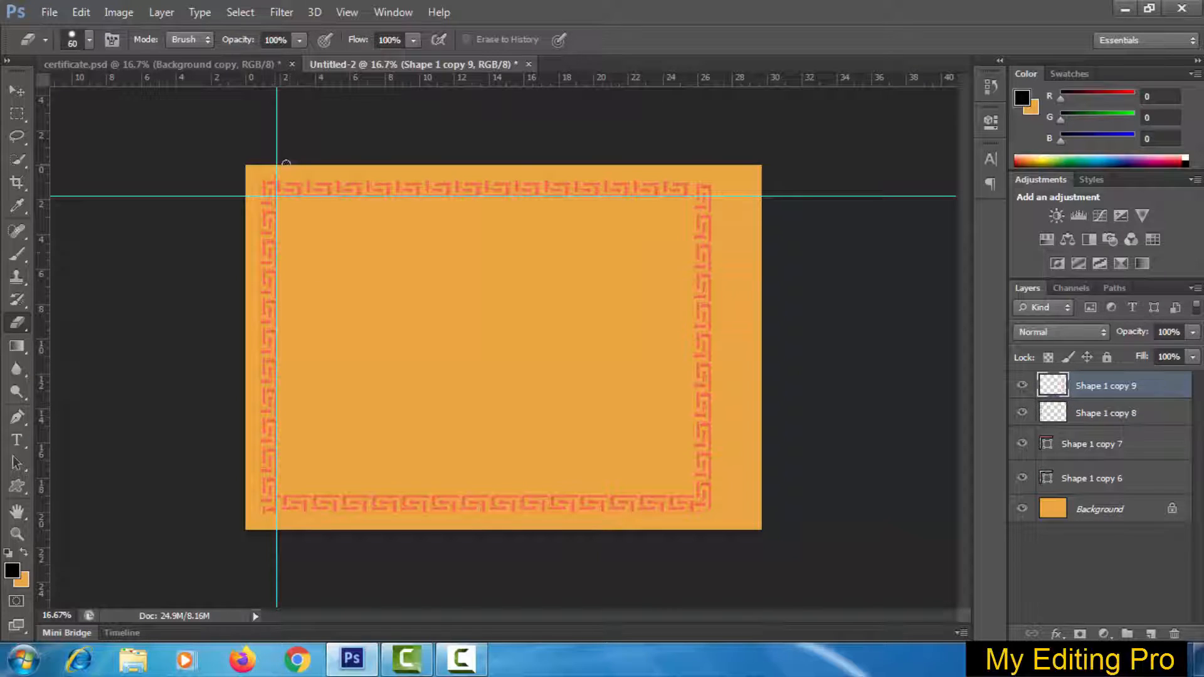
key(alt+[)
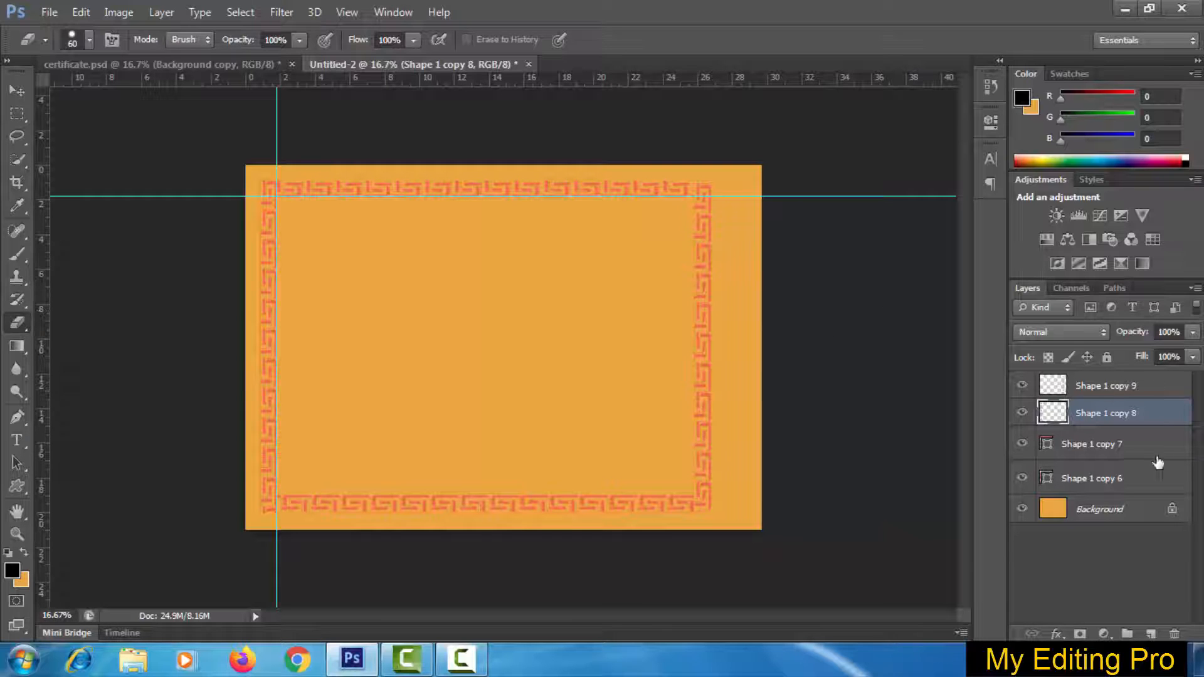
ctrl+click(1109, 447)
ctrl+click(1116, 478)
ctrl+click(1113, 389)
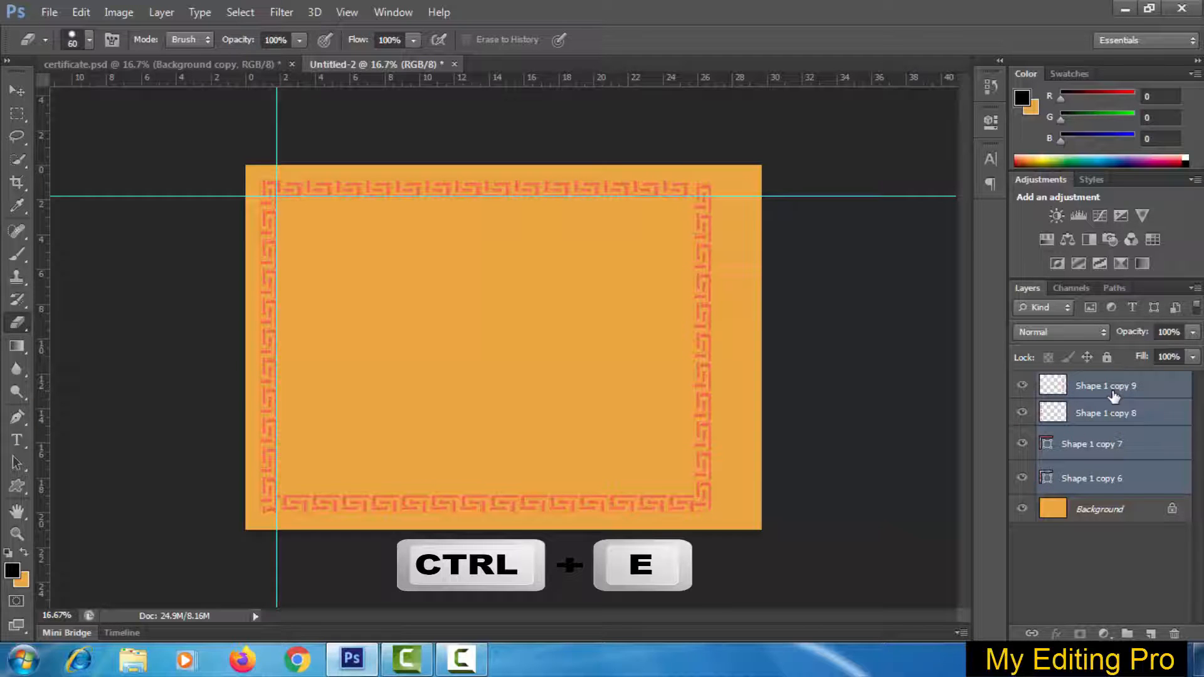
key(ctrl+e)
- Stretch the merged border toward the canvas's right side to a width of about 27.97 cm
key(ctrl+t)
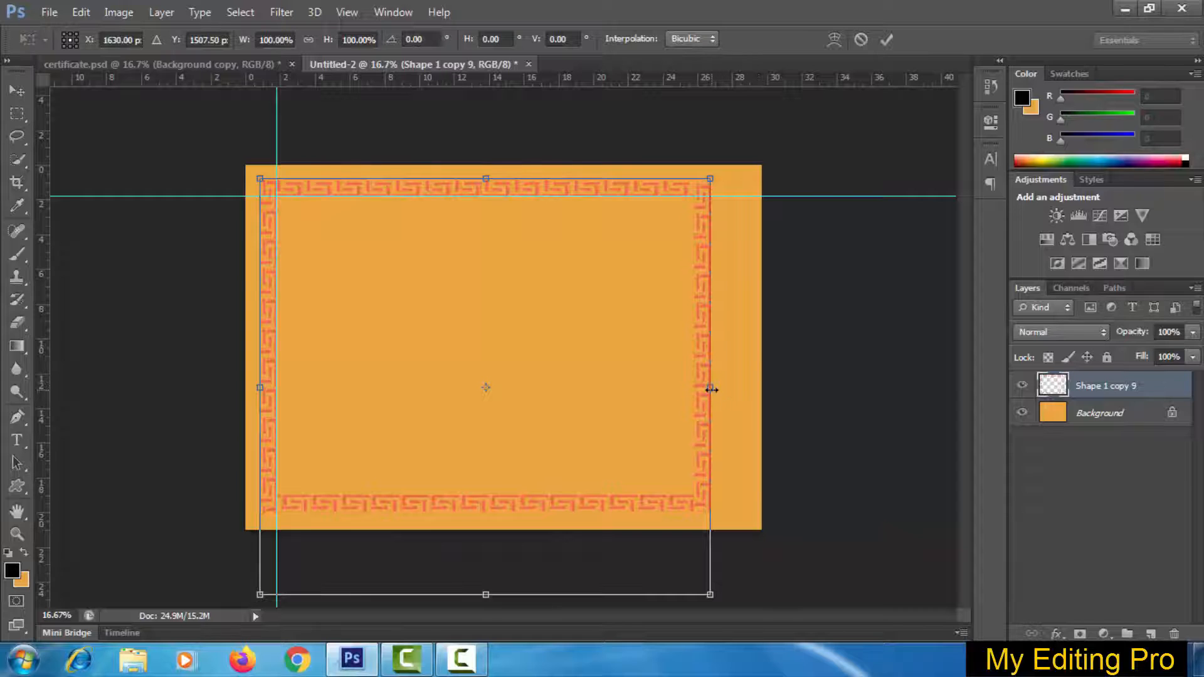
drag(710, 389, 747, 392)
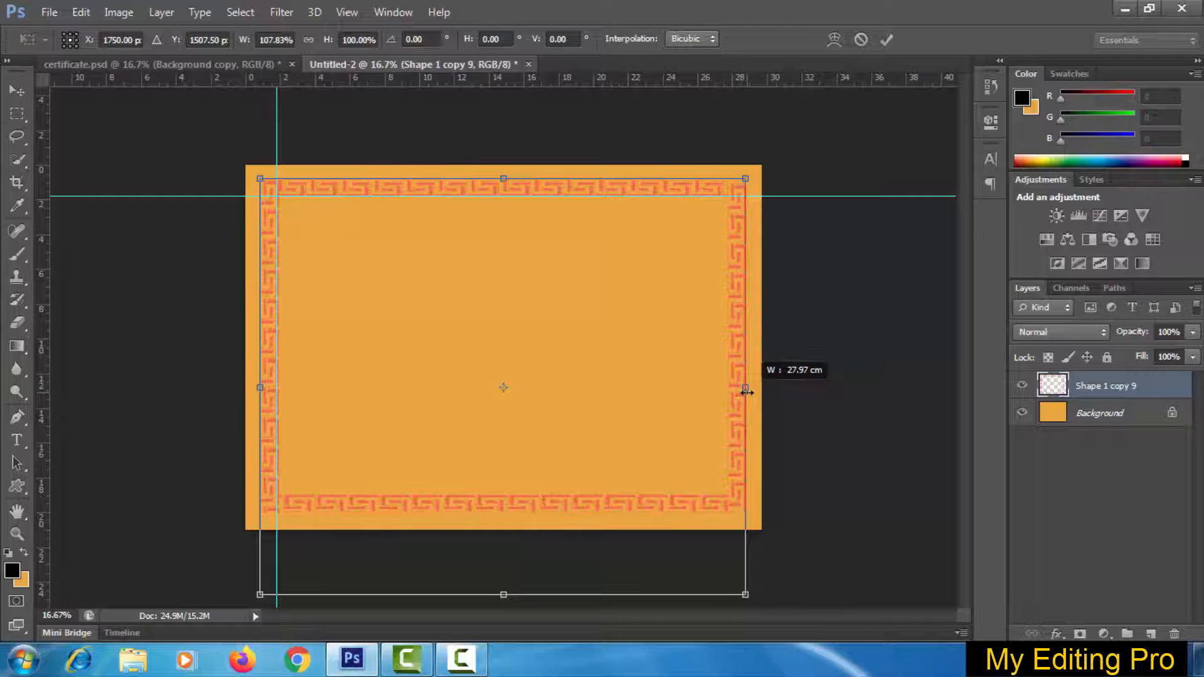
drag(747, 392, 747, 392)
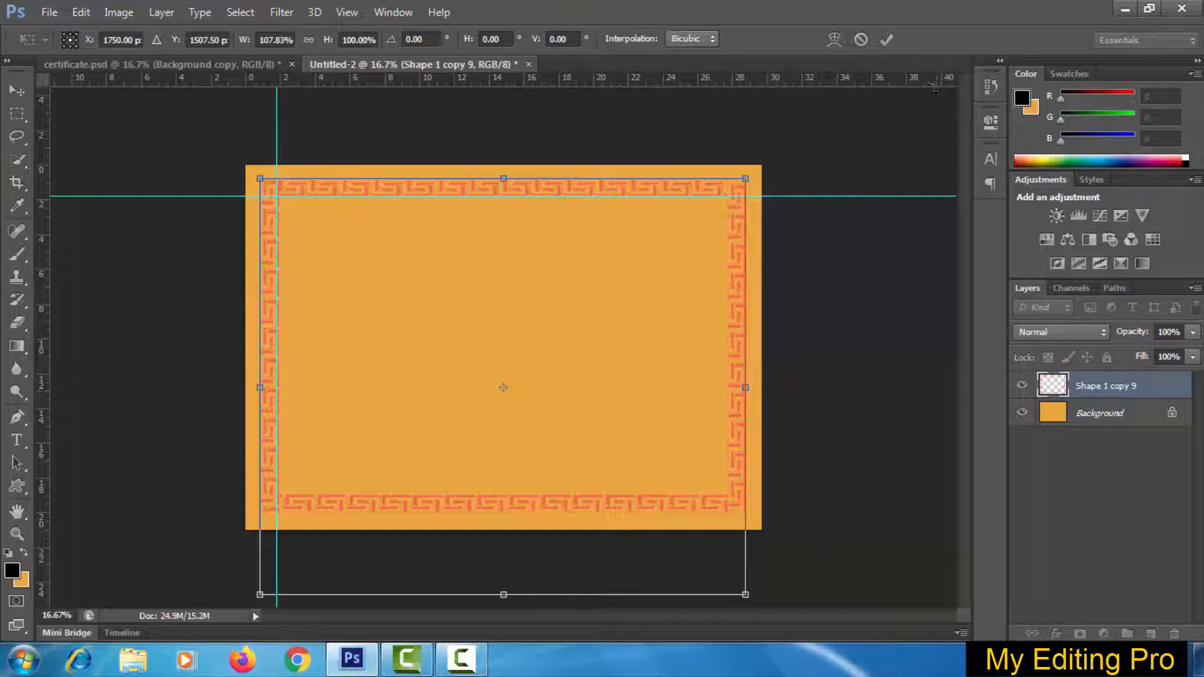
click(886, 40)
key(e)
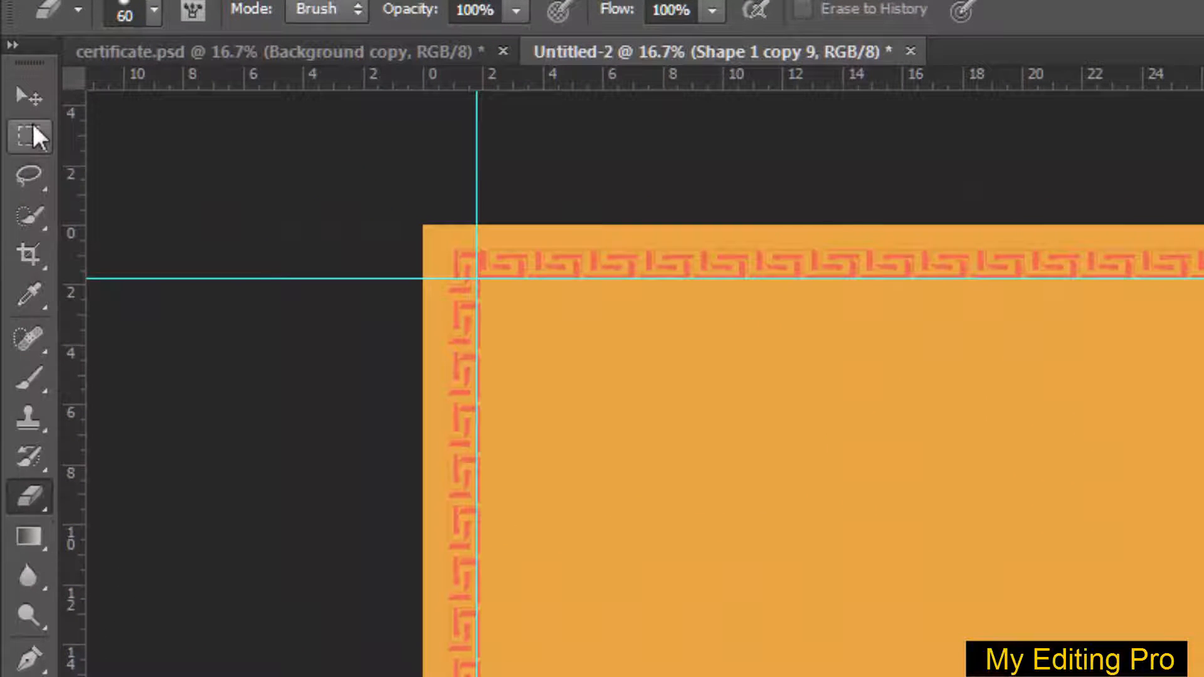
- Select the area inside the border with the Rectangular Marquee tool, about 25.86 by 17.05 cm, starting at the guides' intersection
click(28, 134)
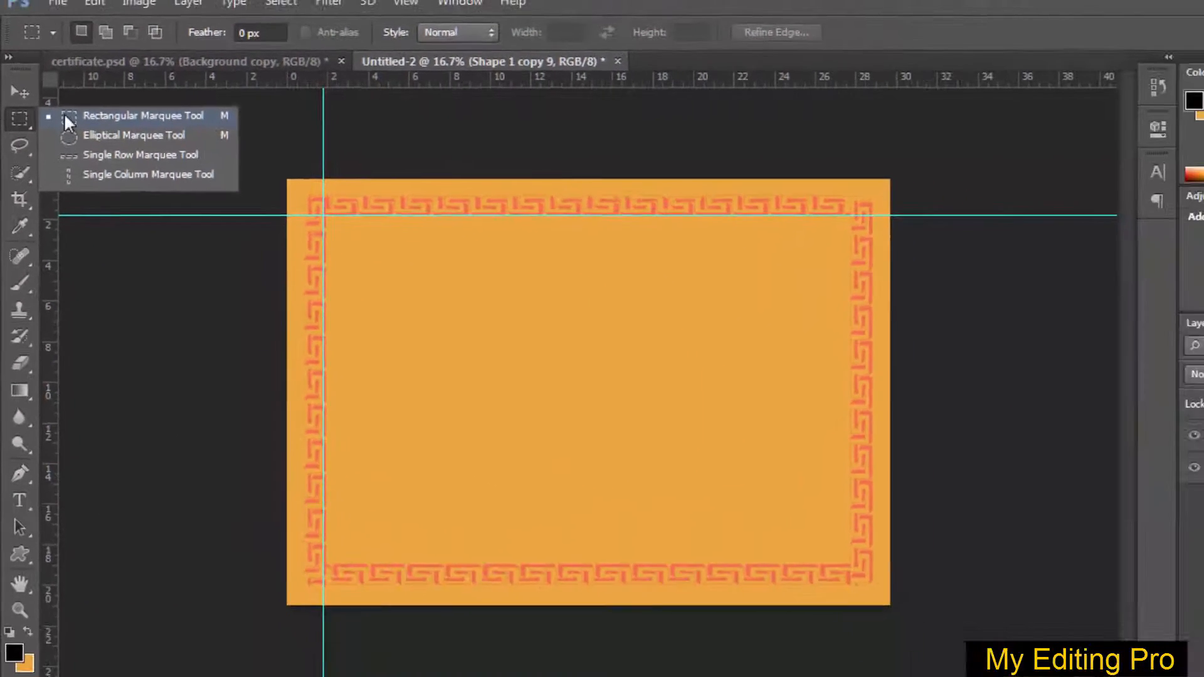
click(67, 117)
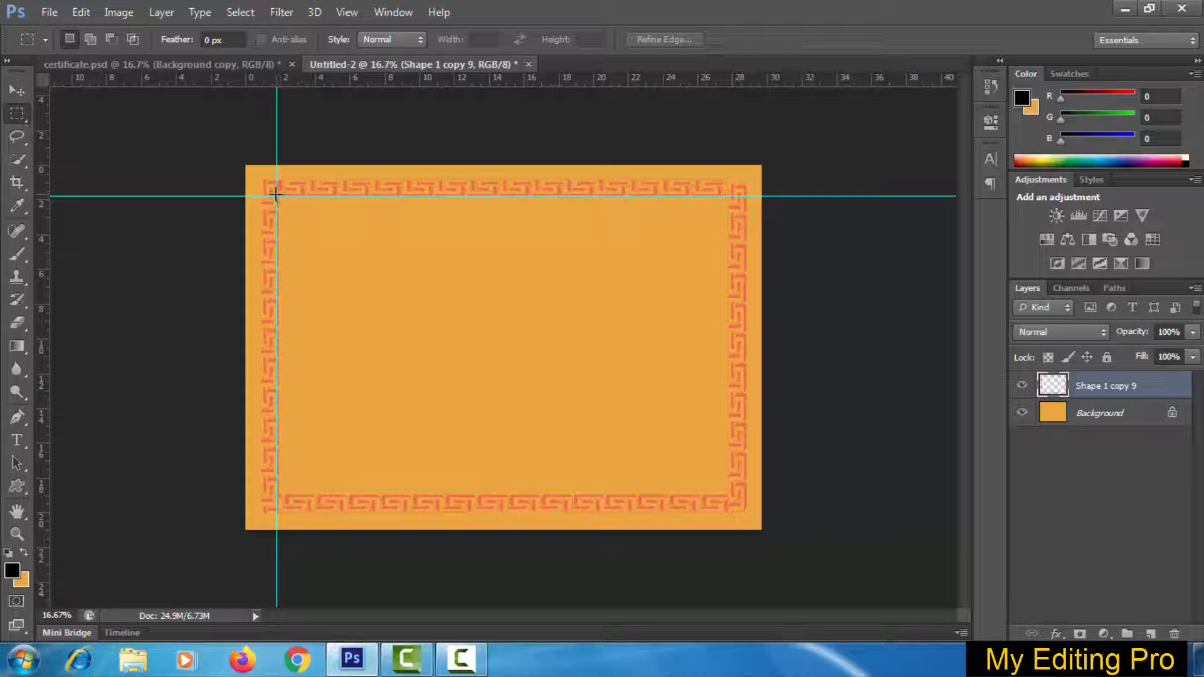
drag(288, 212, 725, 493)
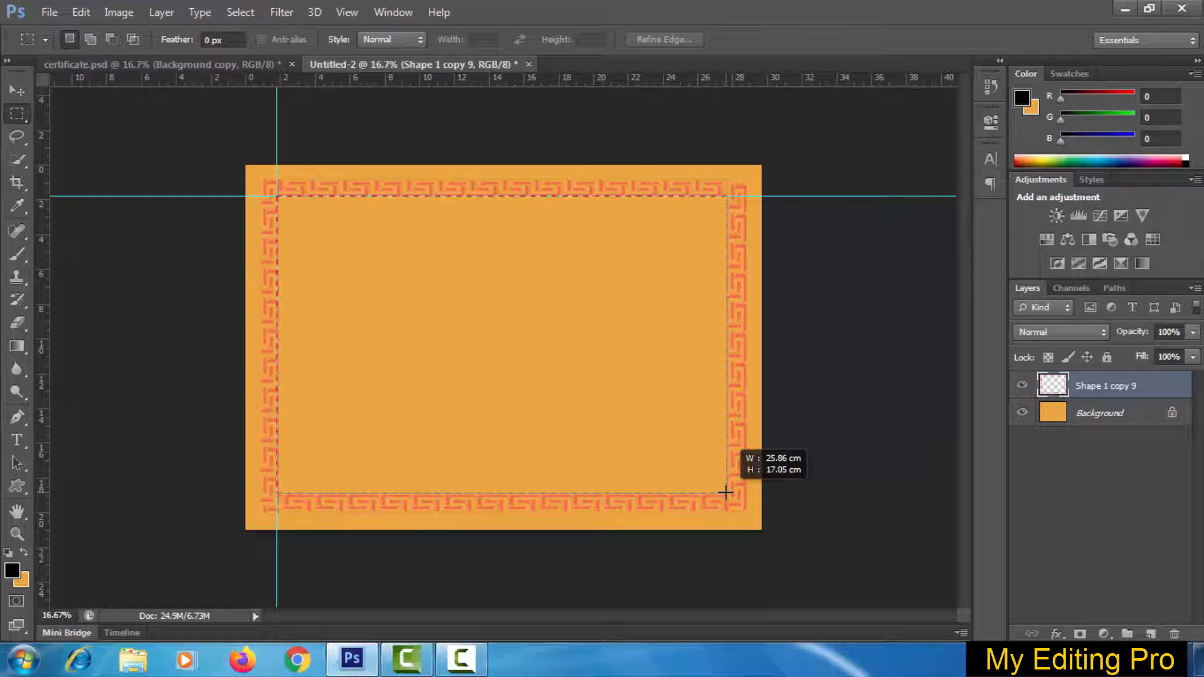
drag(726, 493, 726, 493)
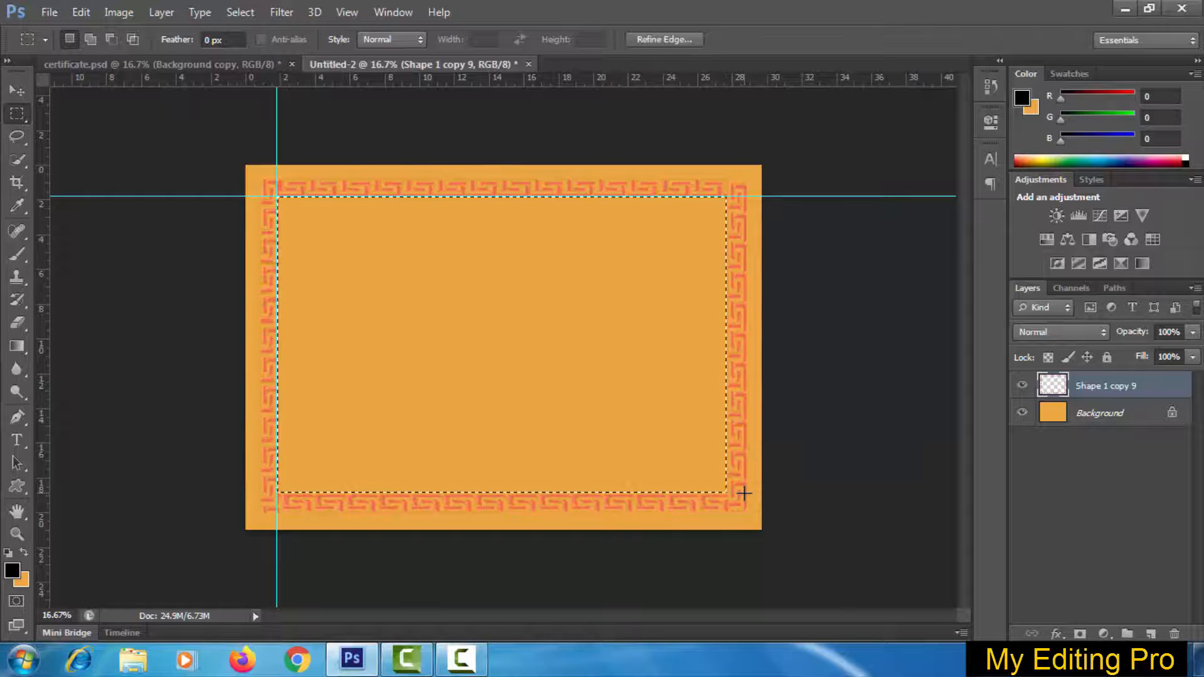
- Set the background color to light orange #eeaf55 and fill the selected inner area of the Background layer with it
click(25, 579)
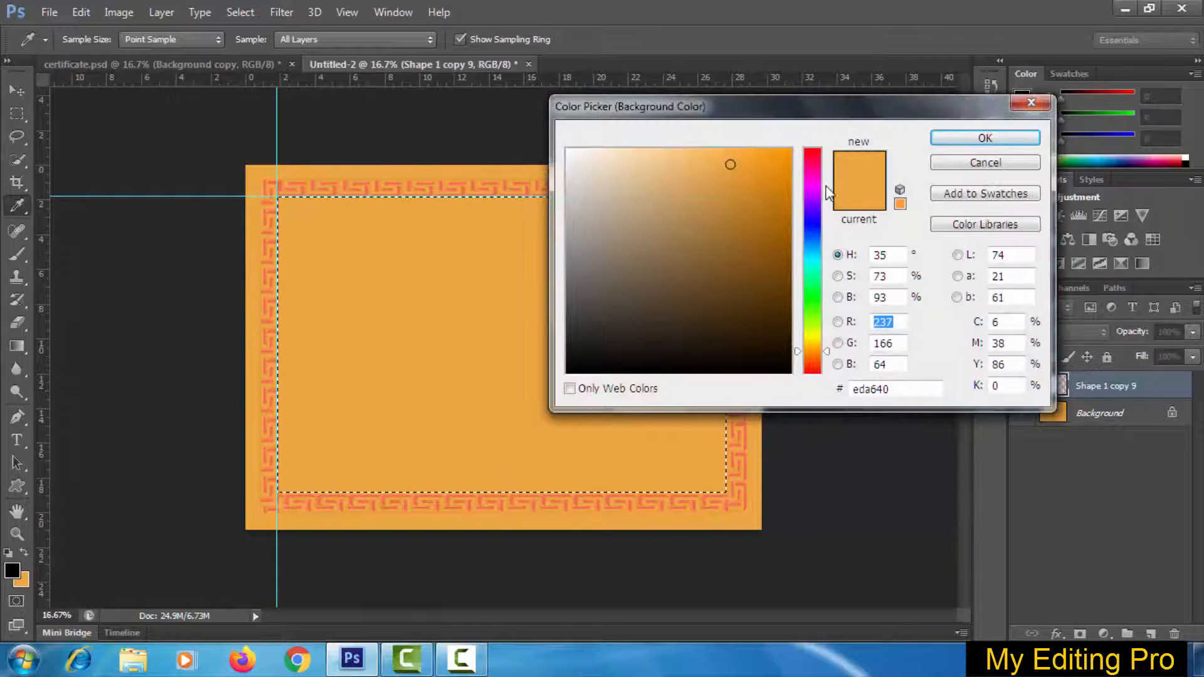
click(703, 157)
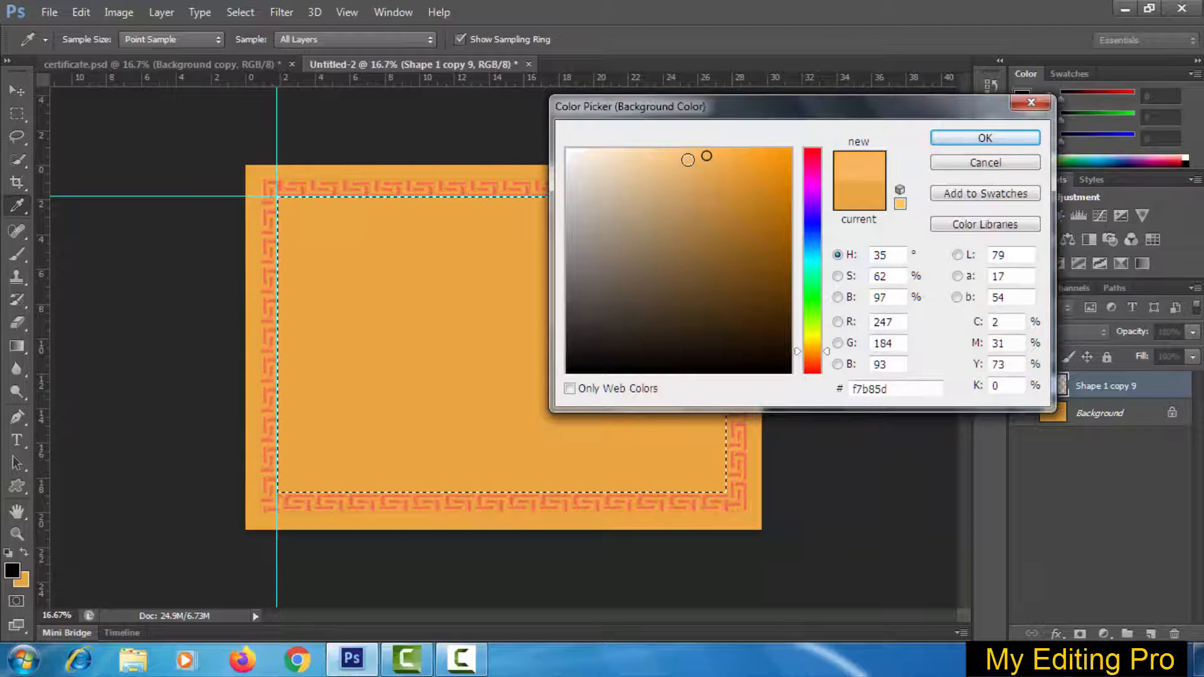
click(710, 163)
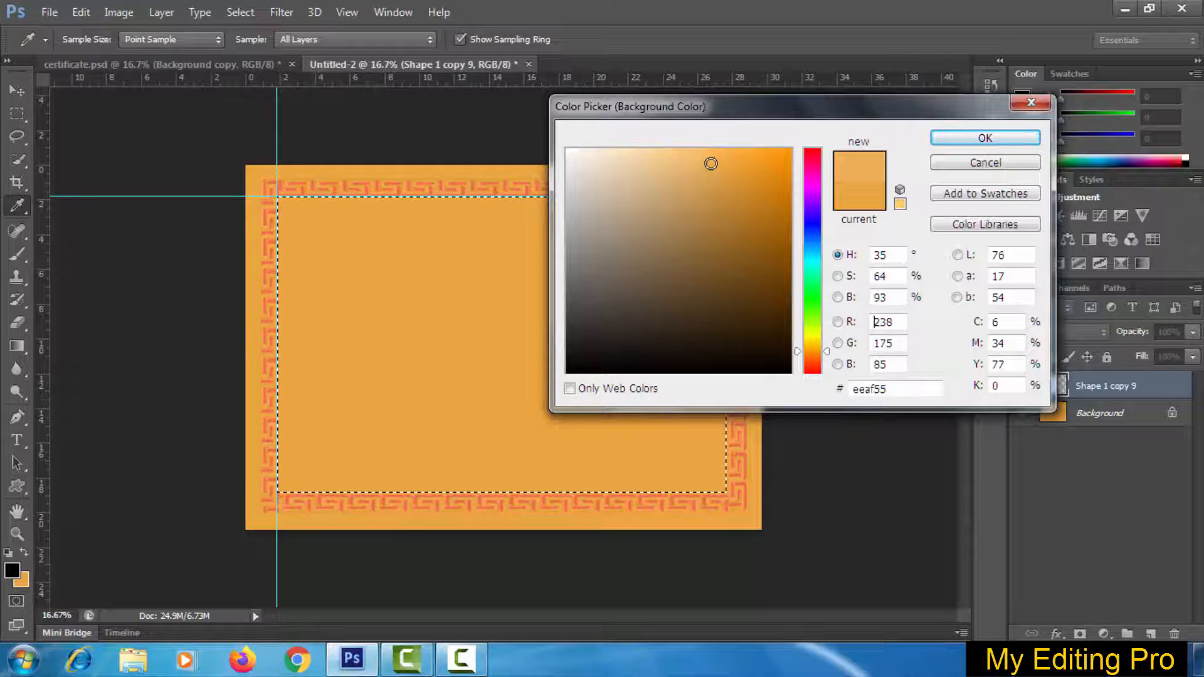
click(941, 139)
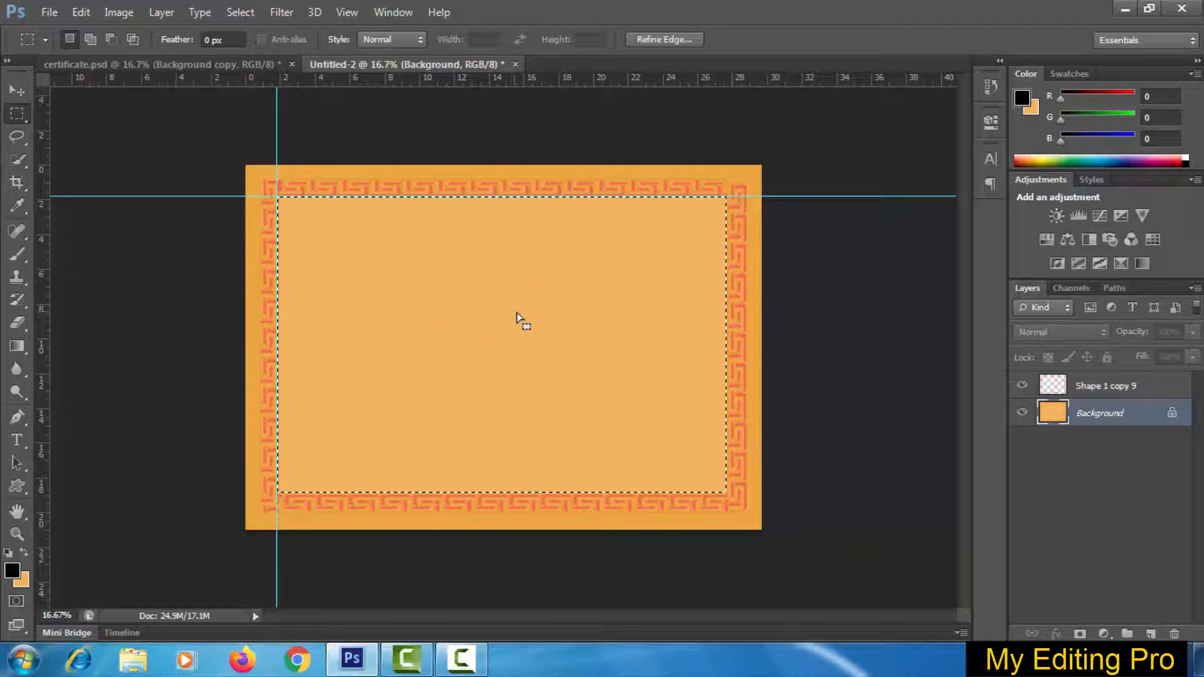
- Add a new layer above the border layer and enter "great editing course certificate" in a text box covering the inner rectangle
click(1151, 632)
drag(1114, 411, 1107, 384)
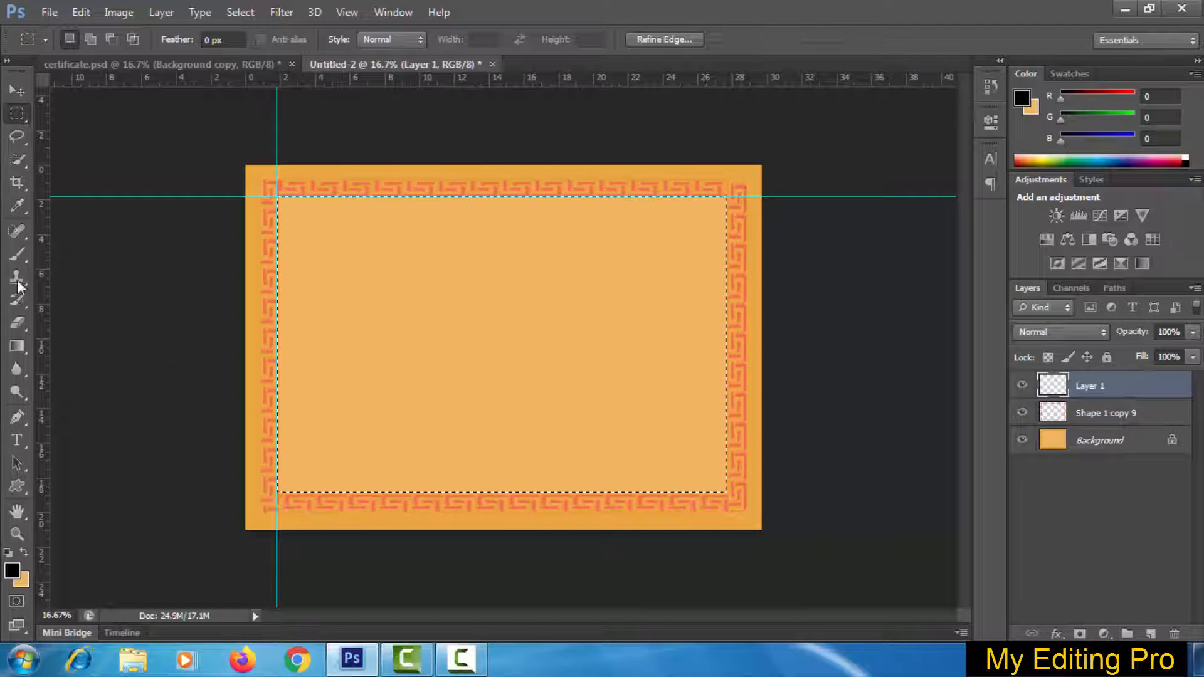
click(17, 440)
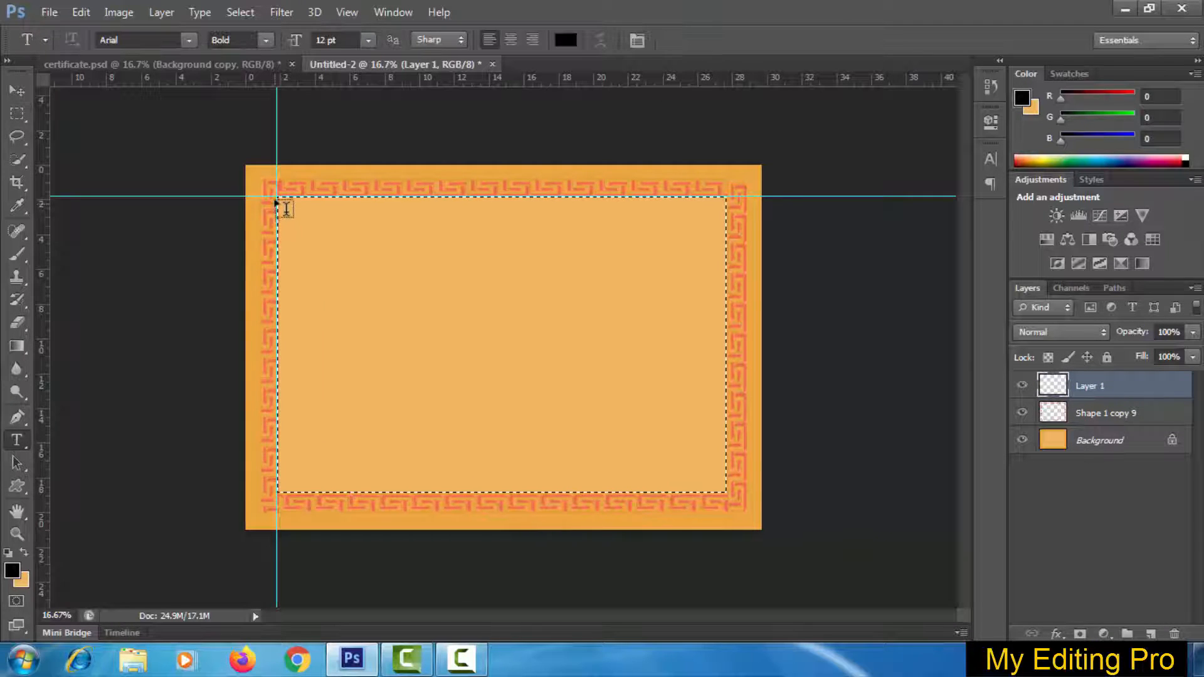
drag(279, 198, 727, 496)
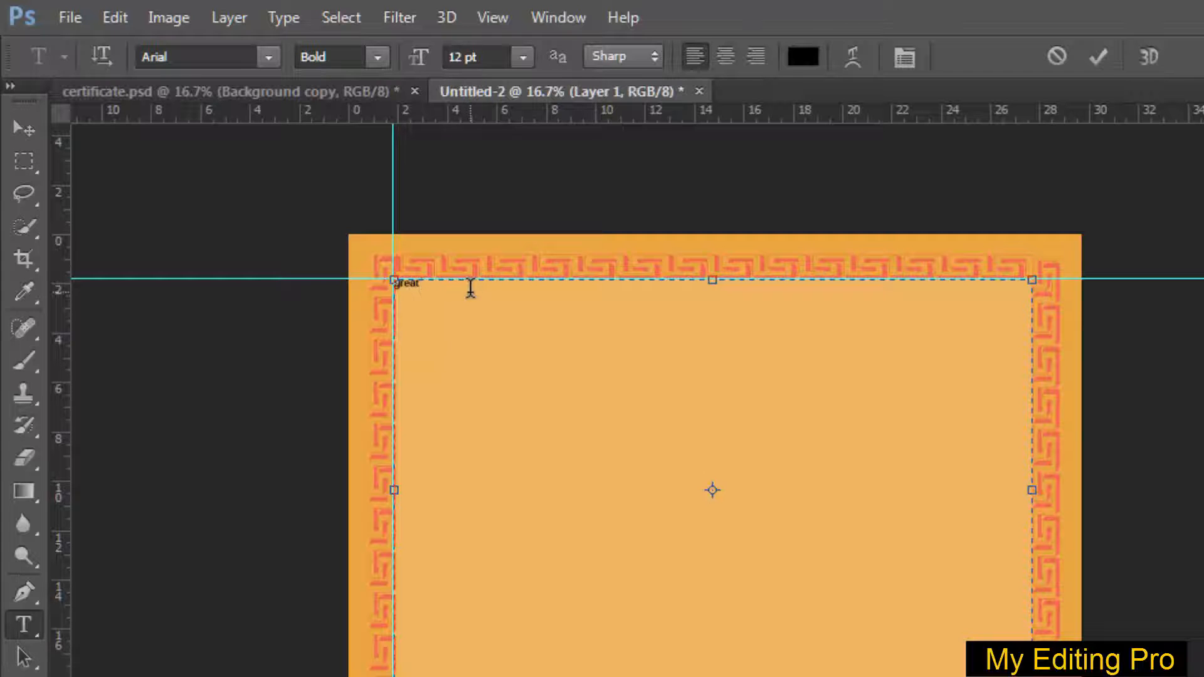
text(di)
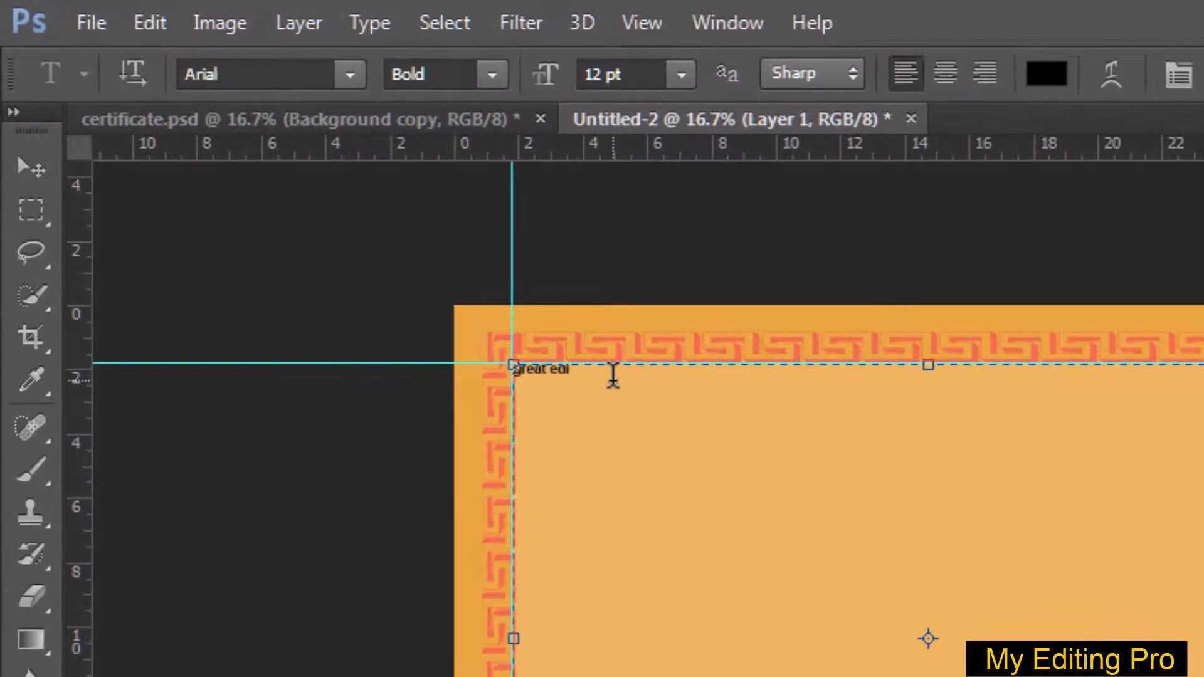
text(ting course)
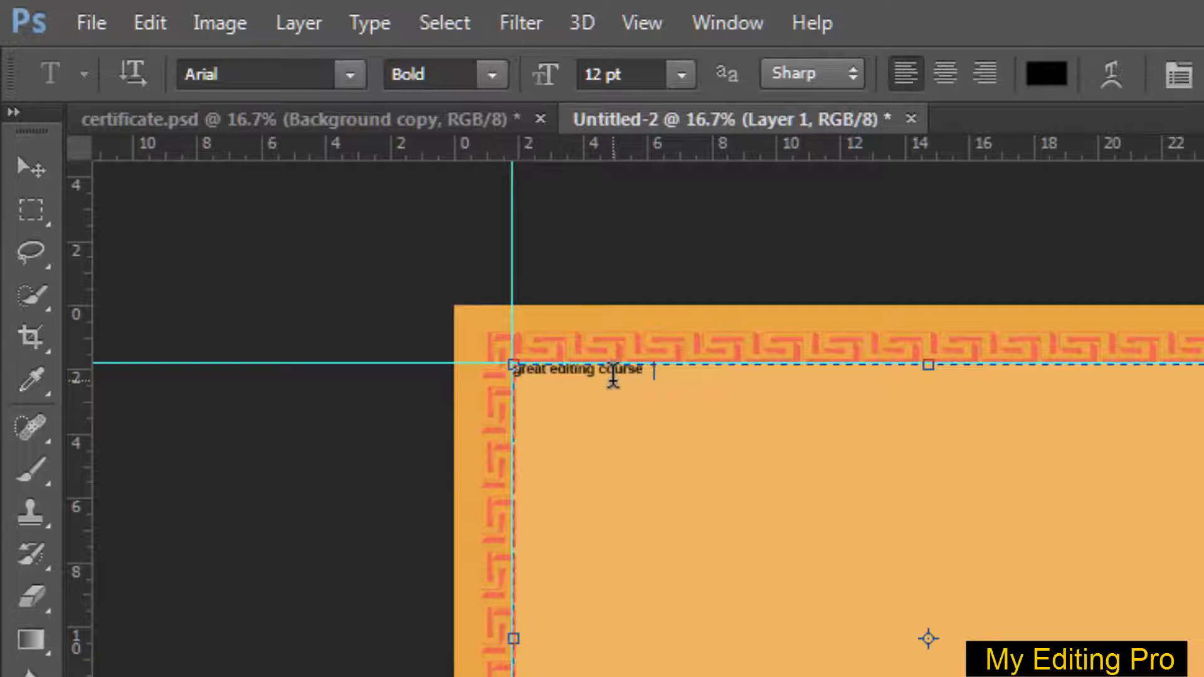
text( certificate)
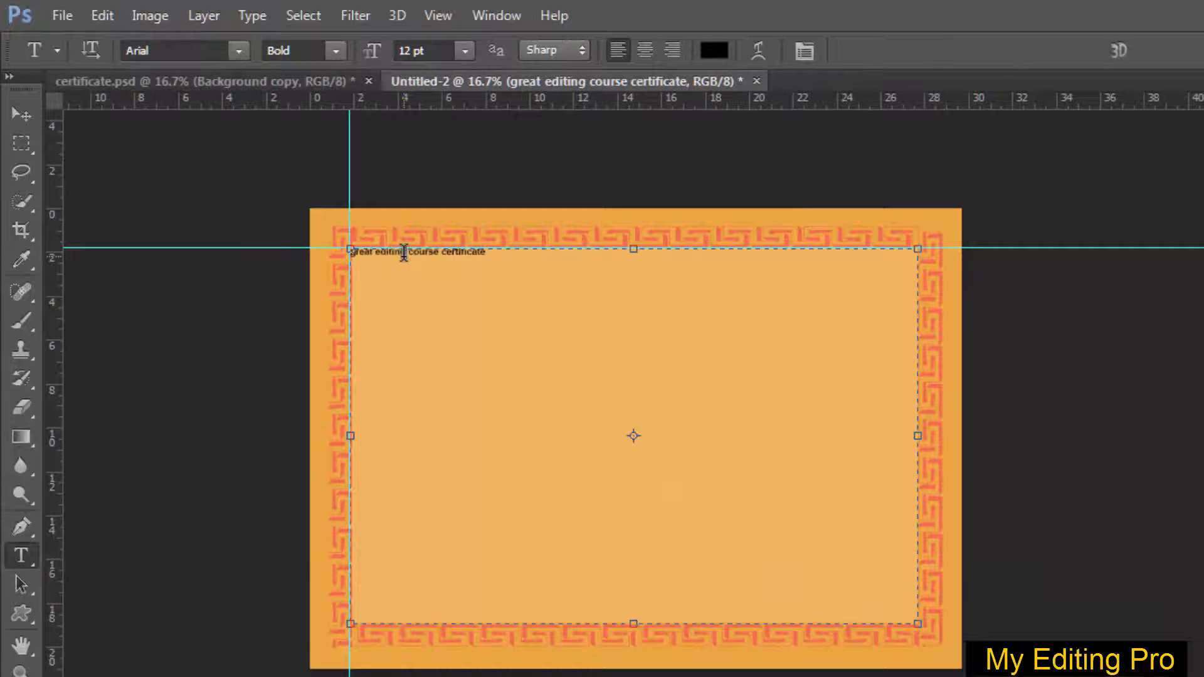
- Copy the phrase and paste it repeatedly after itself until the text fills about two thirds of the text box
triple_click(593, 372)
key(ctrl+c)
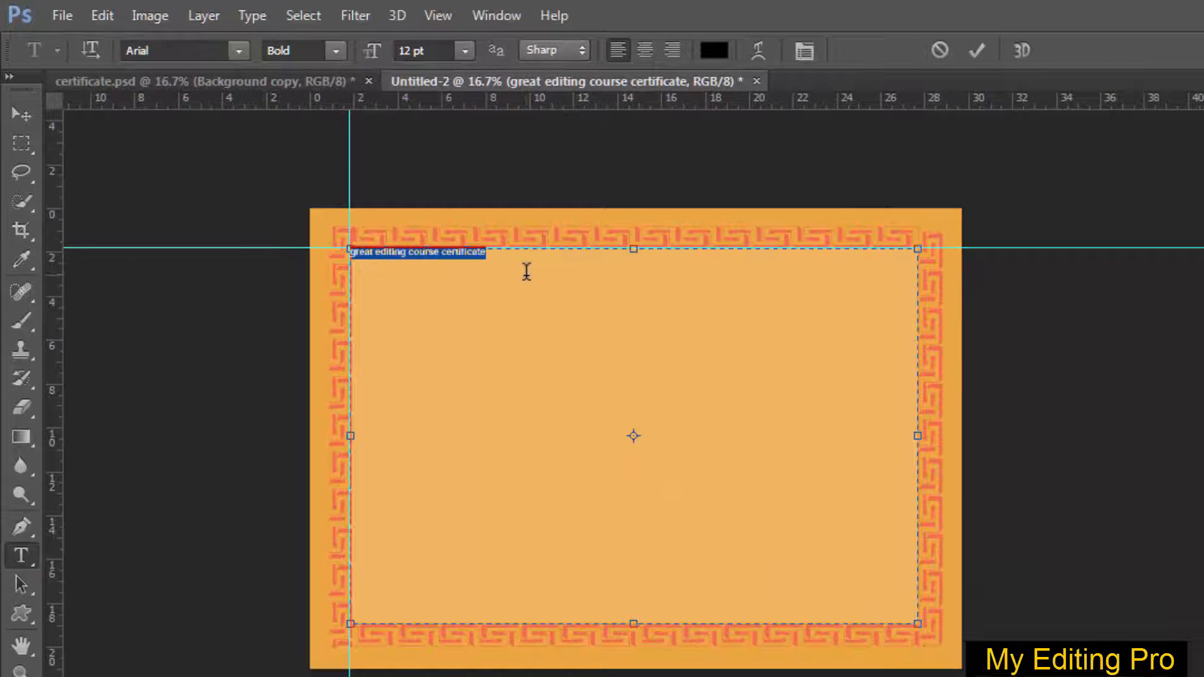
click(495, 254)
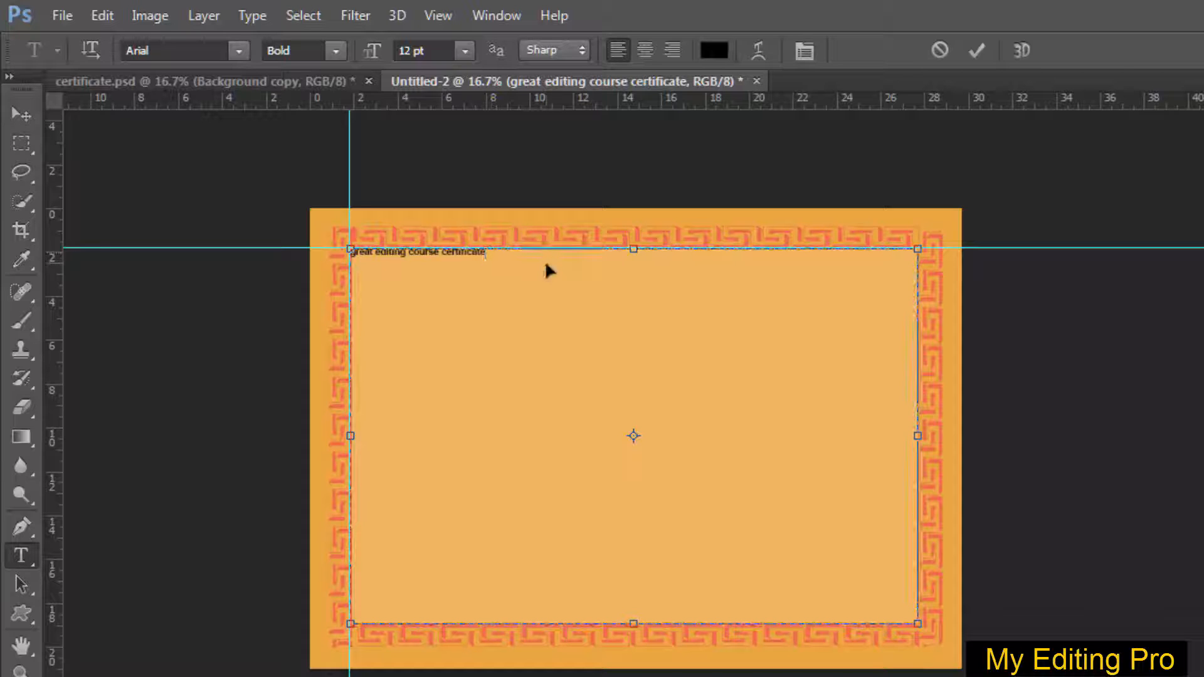
key(ctrl+v)
key(ctrl+v)
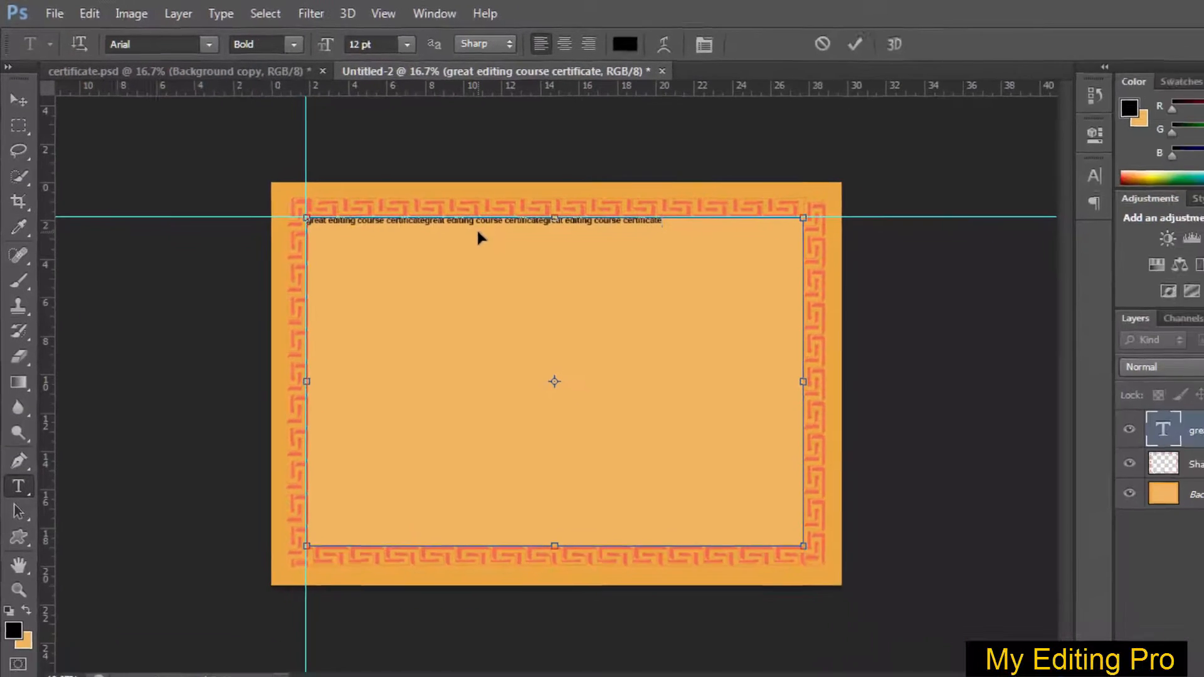
key(ctrl+v)
key(ctrl+v)
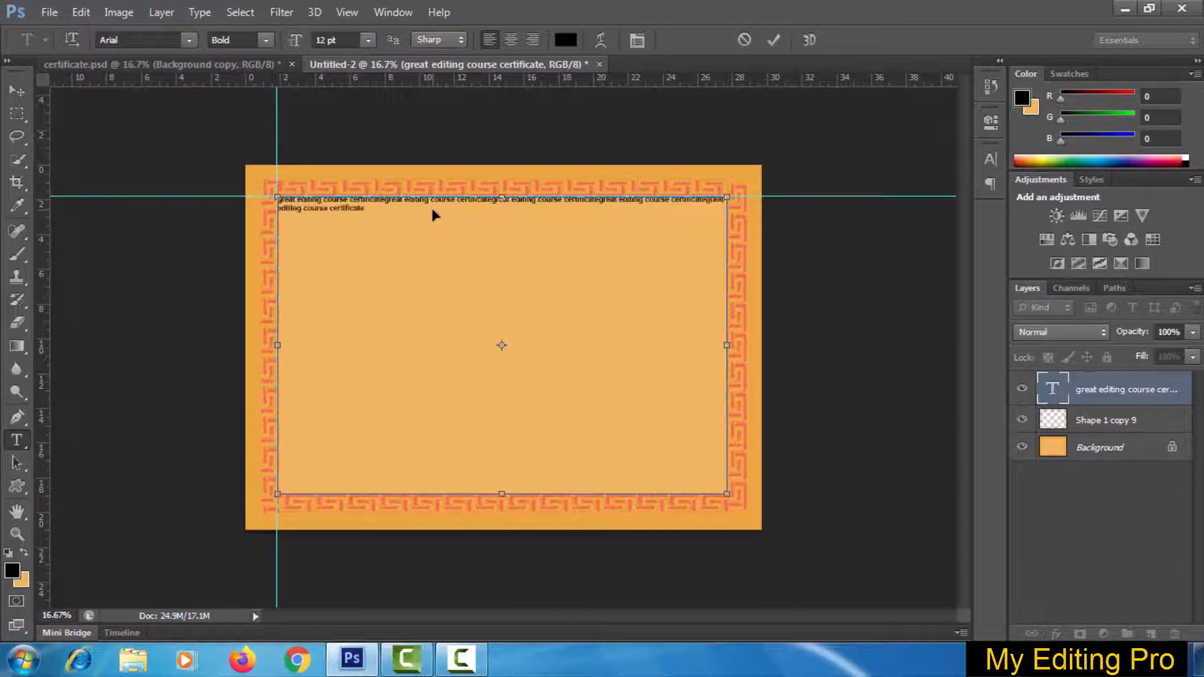
key(ctrl+v)
key(ctrl+v)
key(ctrl+v)
key(ctrl+v)
key(ctrl+v)
key(ctrl+v)
key(ctrl+v)
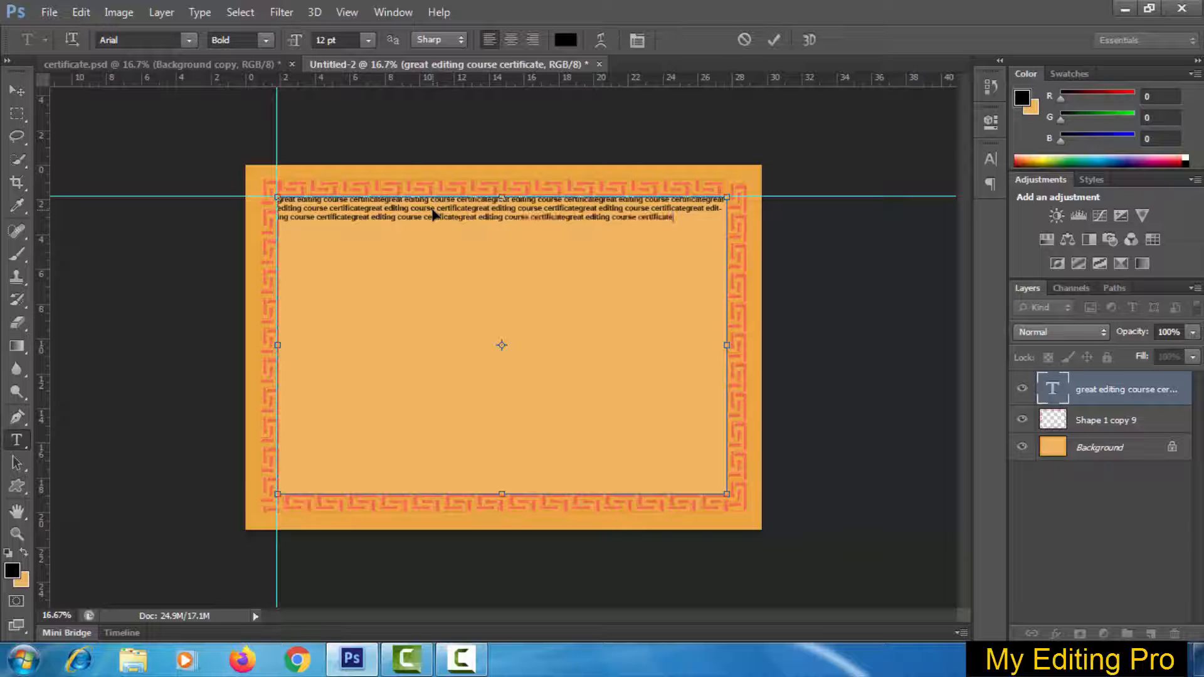
key(ctrl+v)
key(ctrl+v)
key(ctrl+v)
key(ctrl+v)
key(ctrl+v)
key(ctrl+v)
key(ctrl+v)
key(ctrl+v)
key(ctrl+v)
key(ctrl+v)
key(ctrl+v)
key(ctrl+v)
key(ctrl+v)
key(ctrl+v)
key(ctrl+v)
key(ctrl+v)
key(ctrl+v)
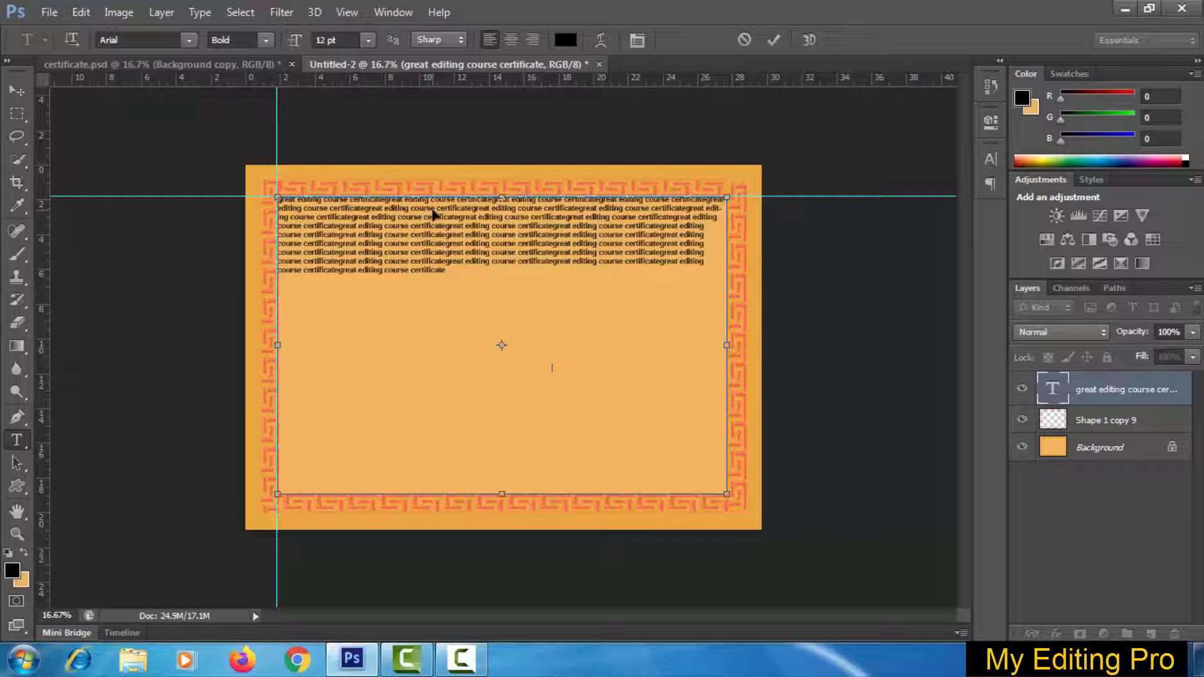
key(ctrl+v)
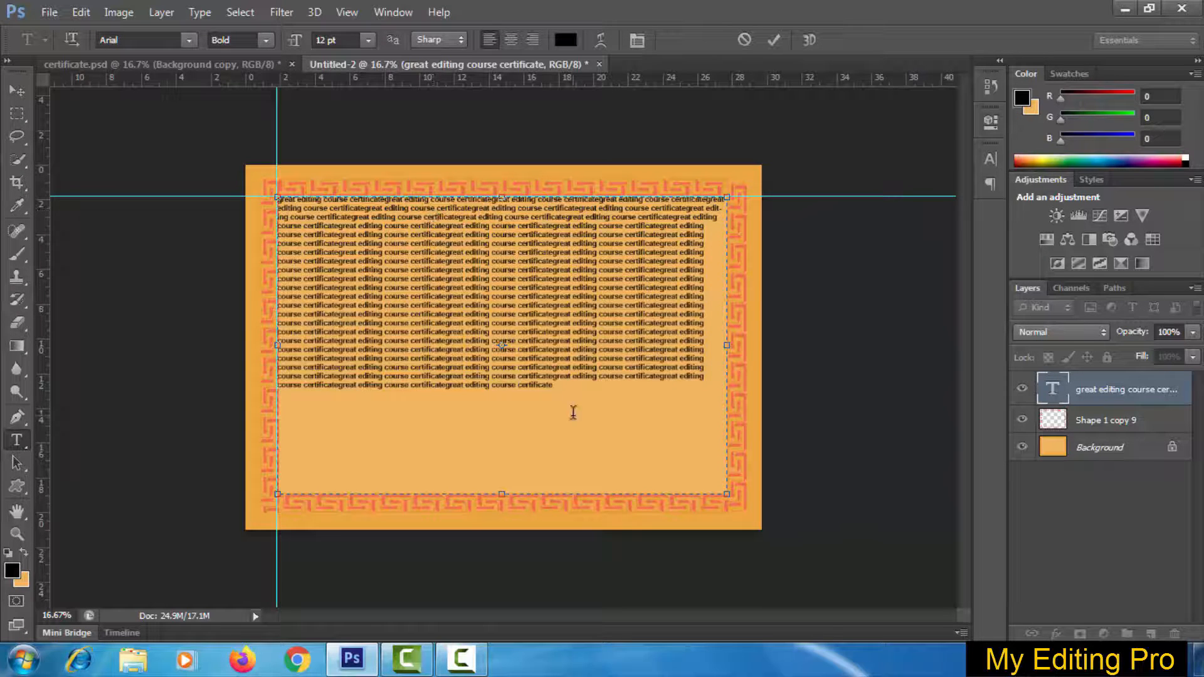
- Copy the whole block of repeated text, paste it at the end to fill the text box, and commit the text
drag(554, 385, 275, 190)
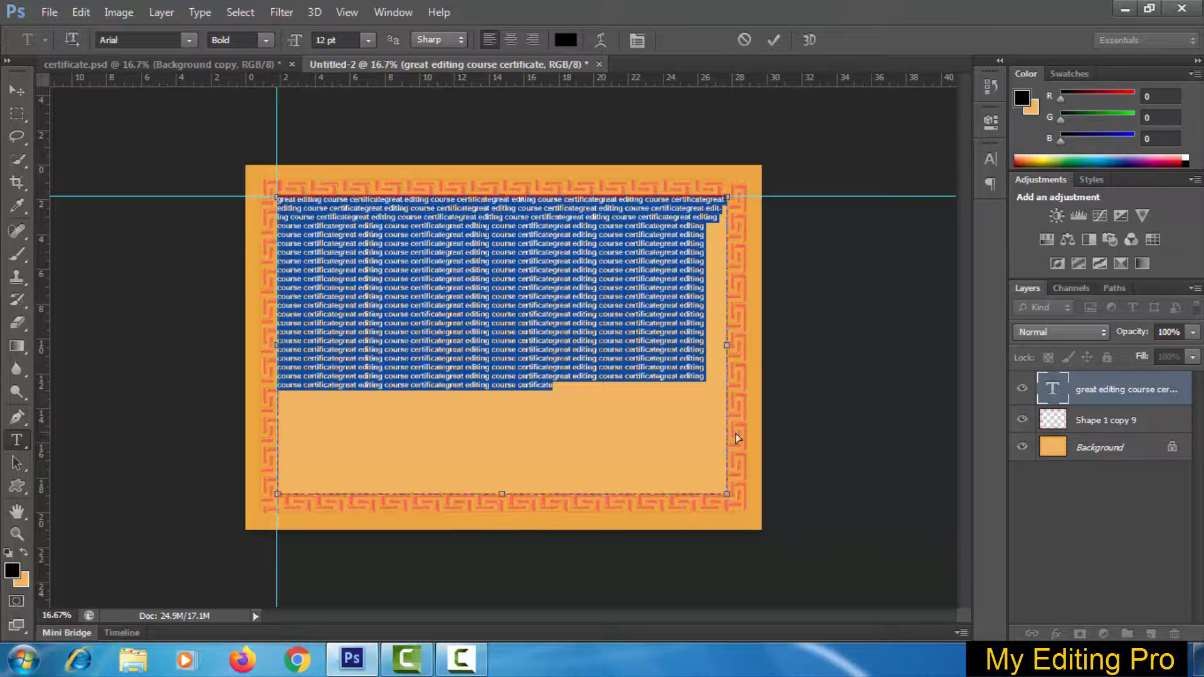
click(606, 383)
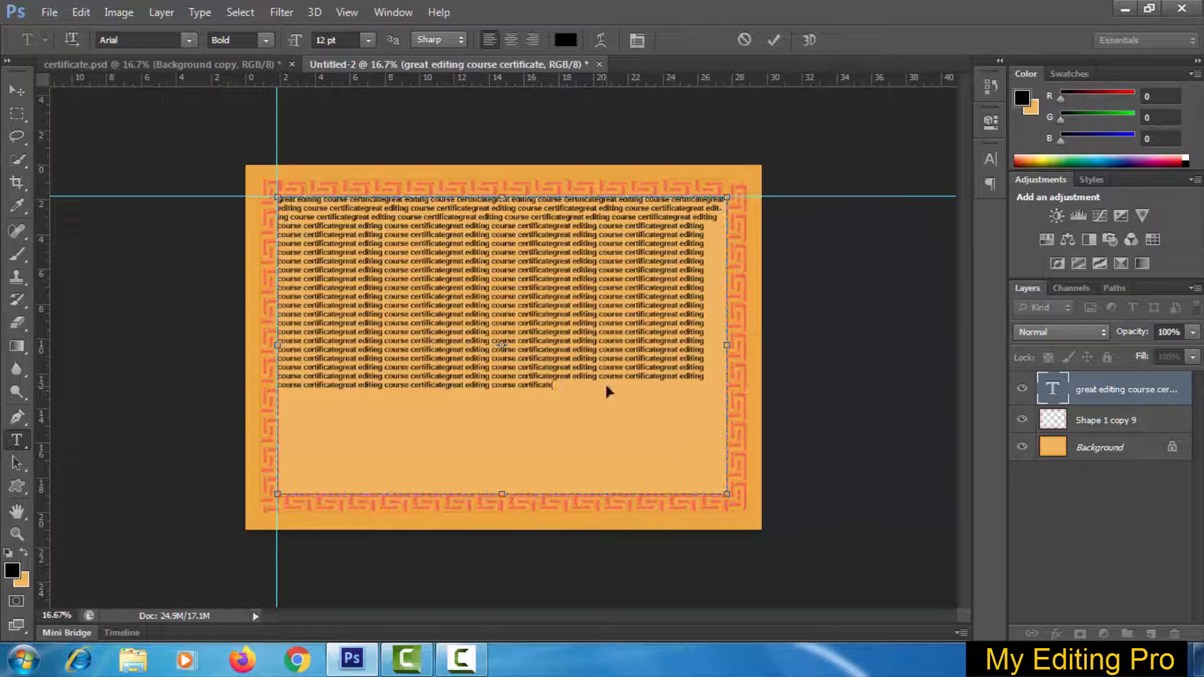
key(ctrl+v)
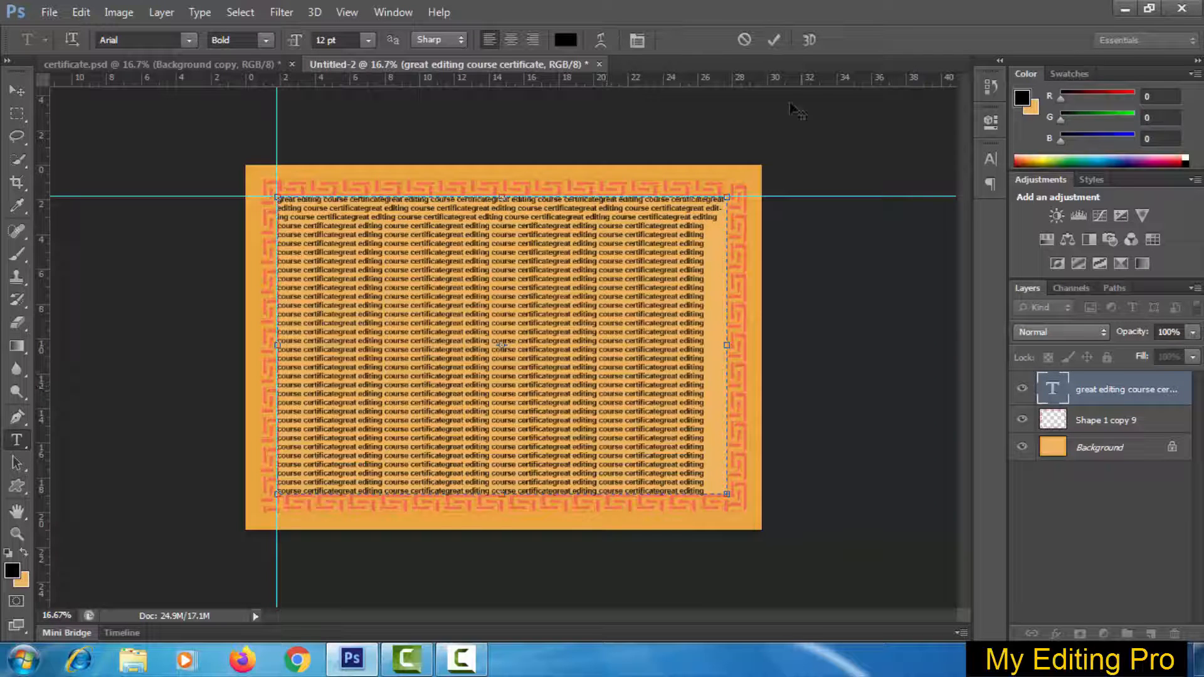
click(774, 41)
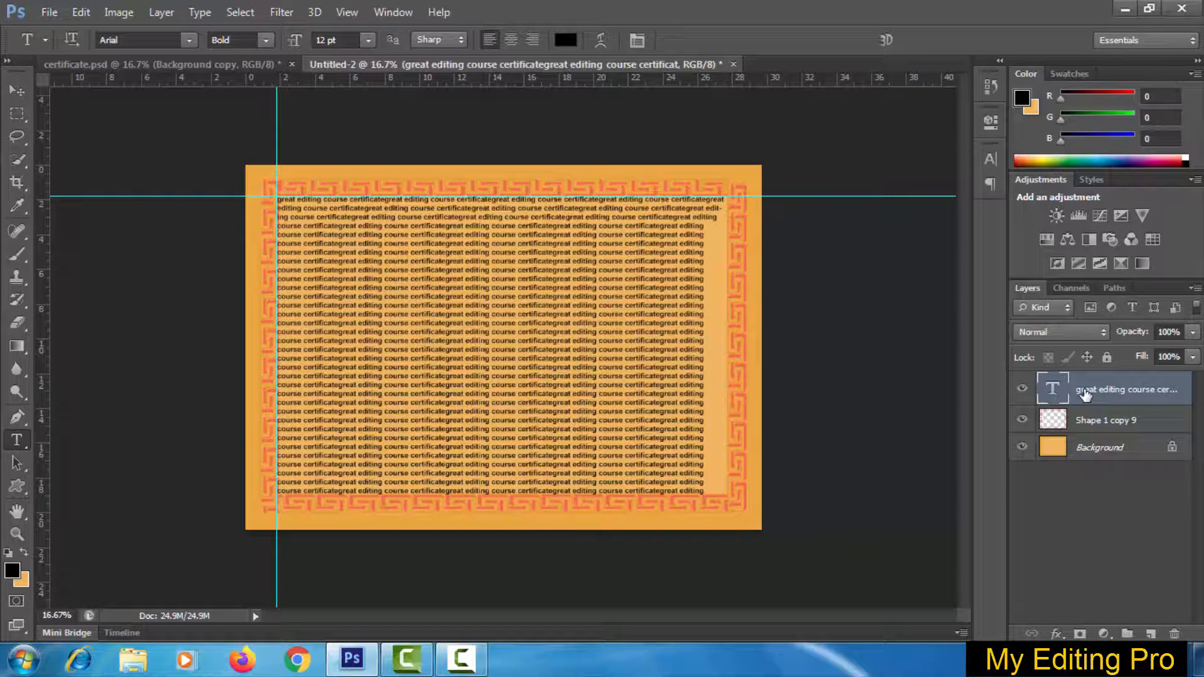
- Duplicate the repeated-text layer and rasterize the type of the copy
key(ctrl+j)
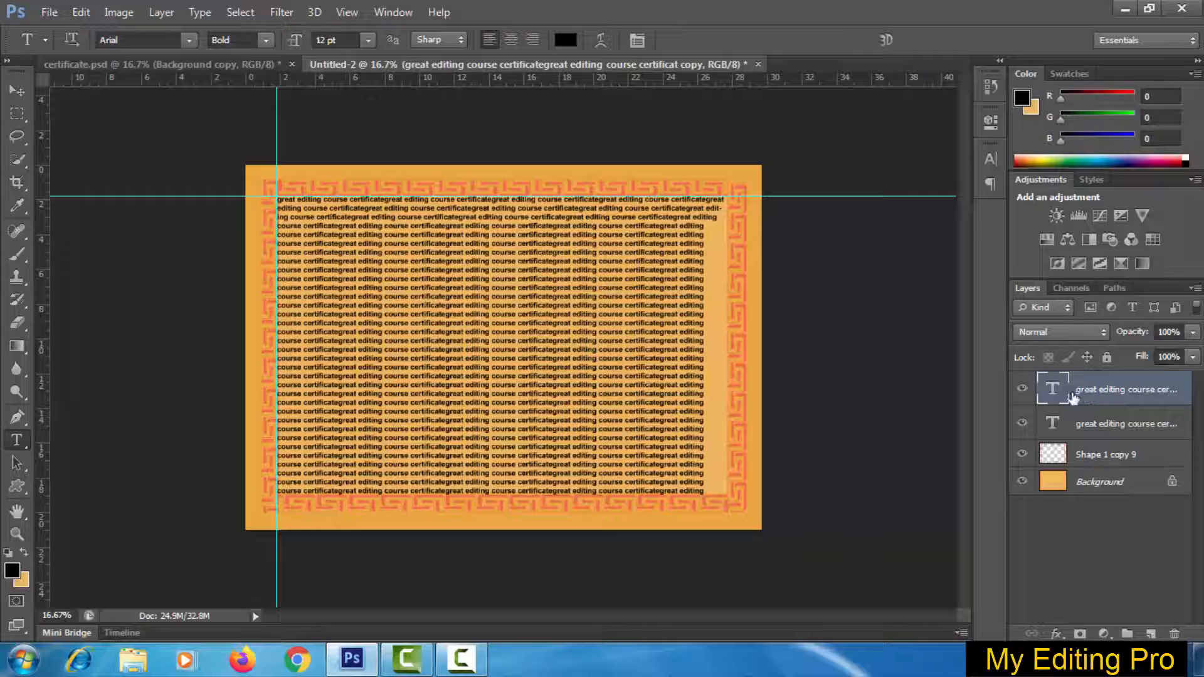
right_click(1076, 403)
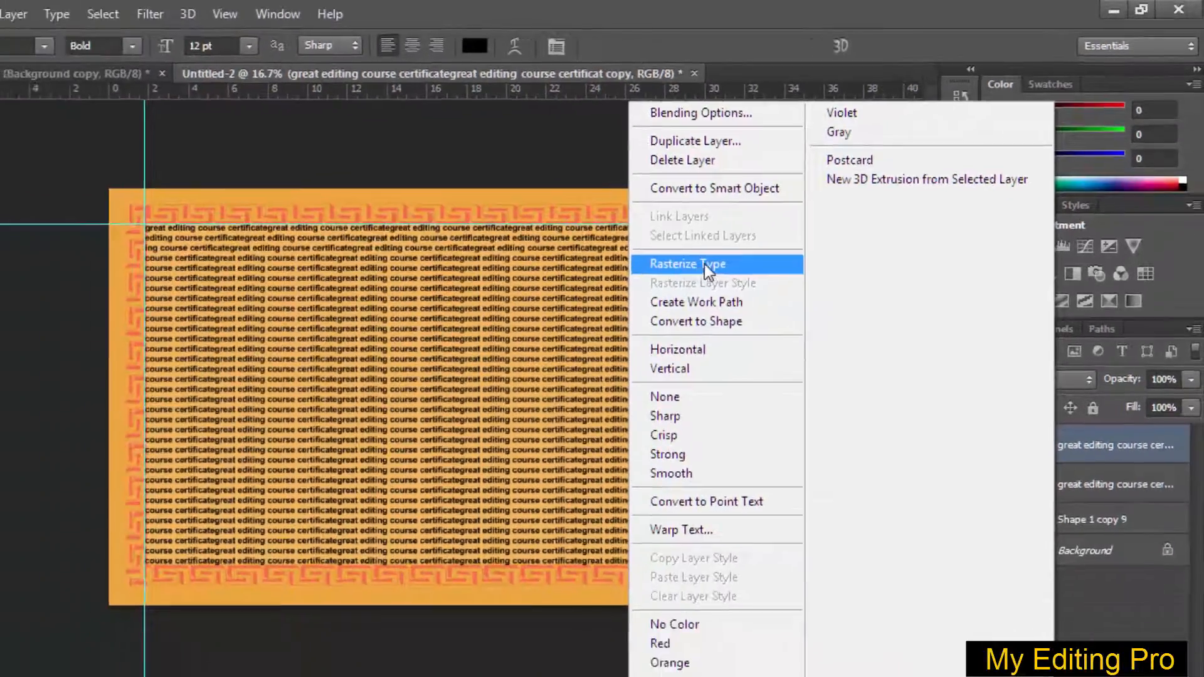
click(647, 340)
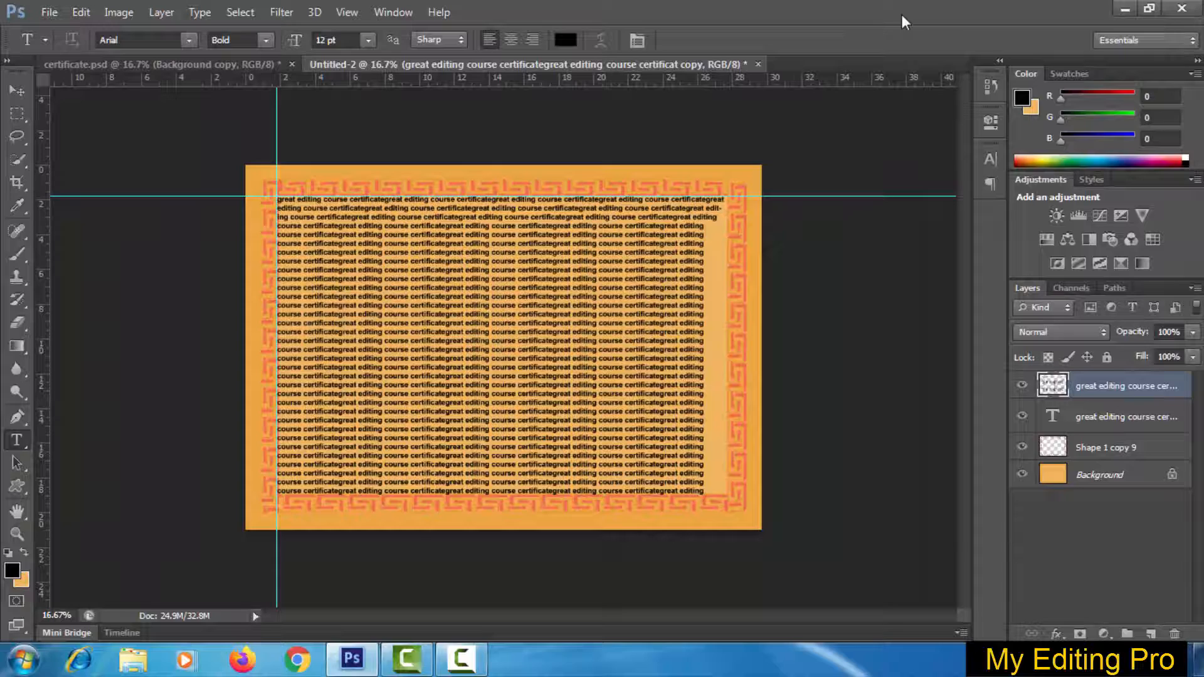
- Enlarge the rasterized text to about 121% width and 126% height so it covers the whole certificate page
key(ctrl+t)
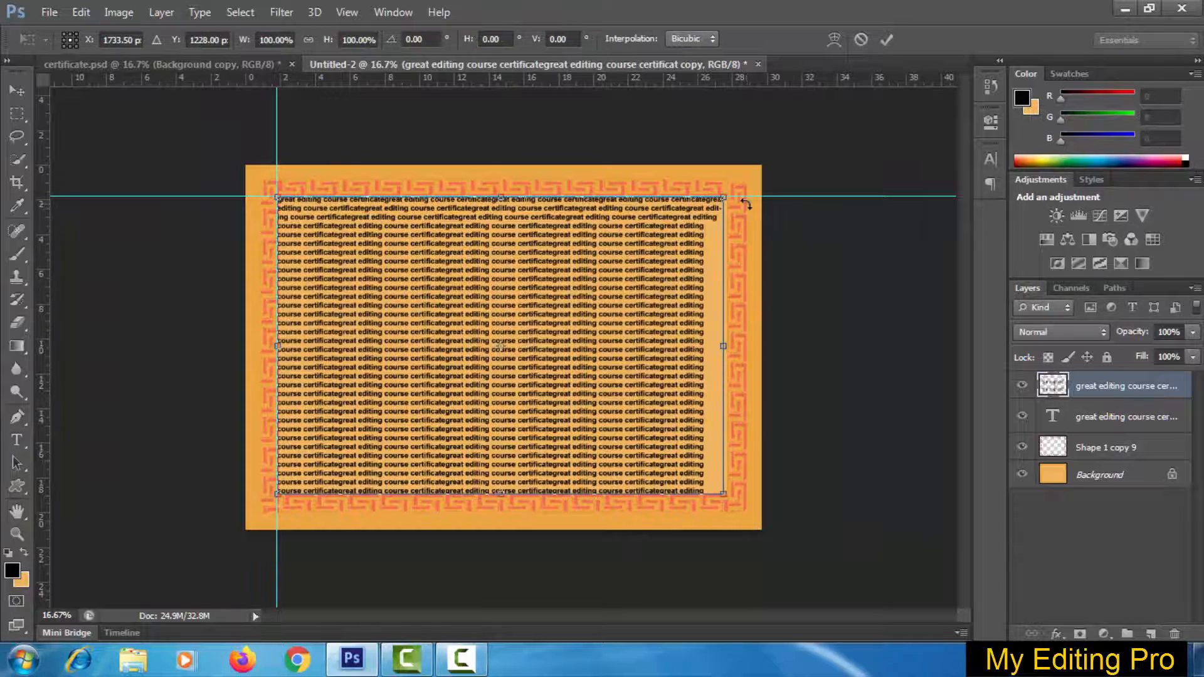
drag(725, 195, 787, 153)
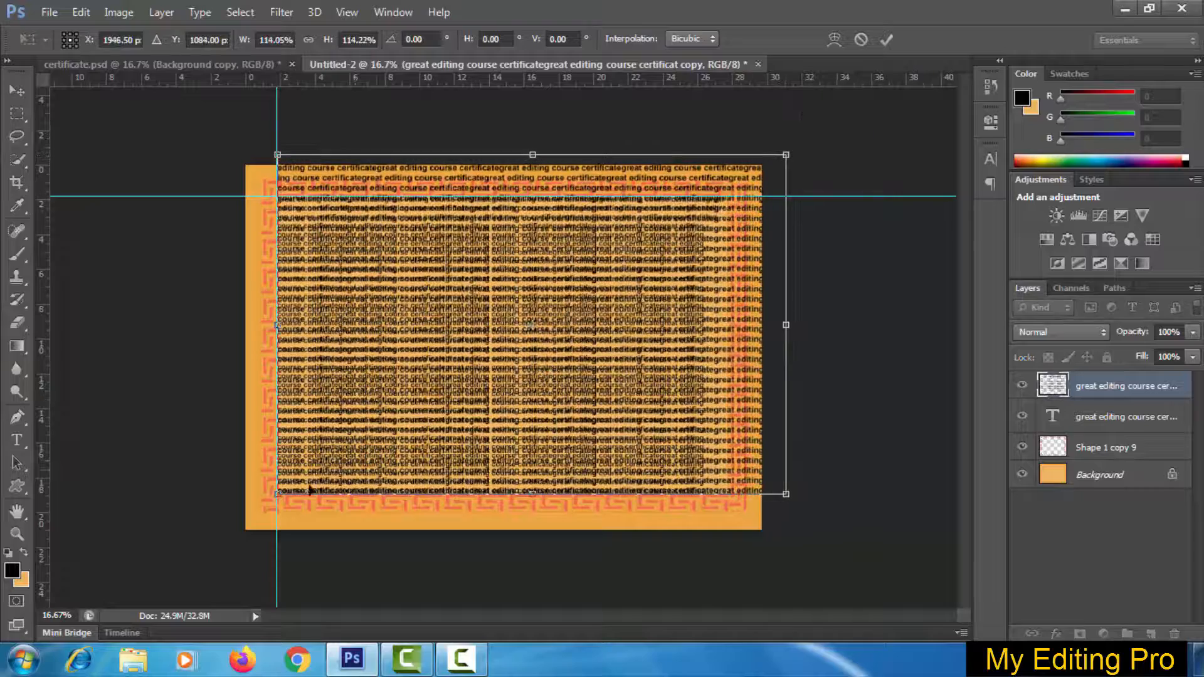
drag(273, 501, 242, 533)
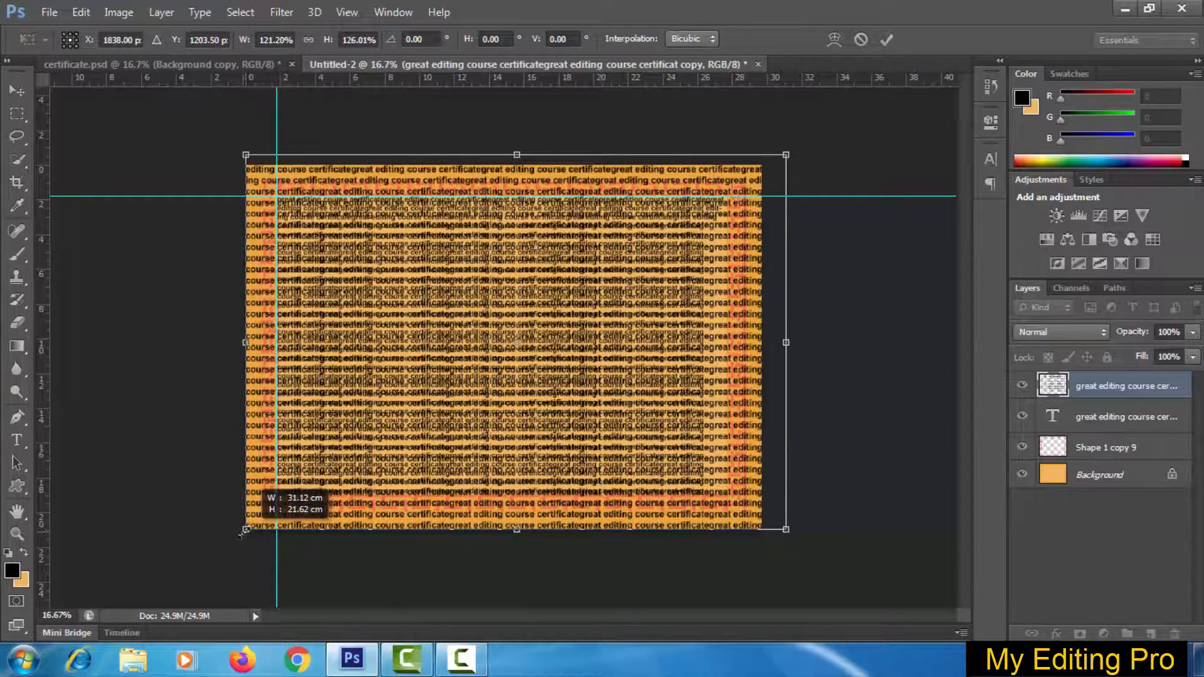
drag(242, 533, 242, 534)
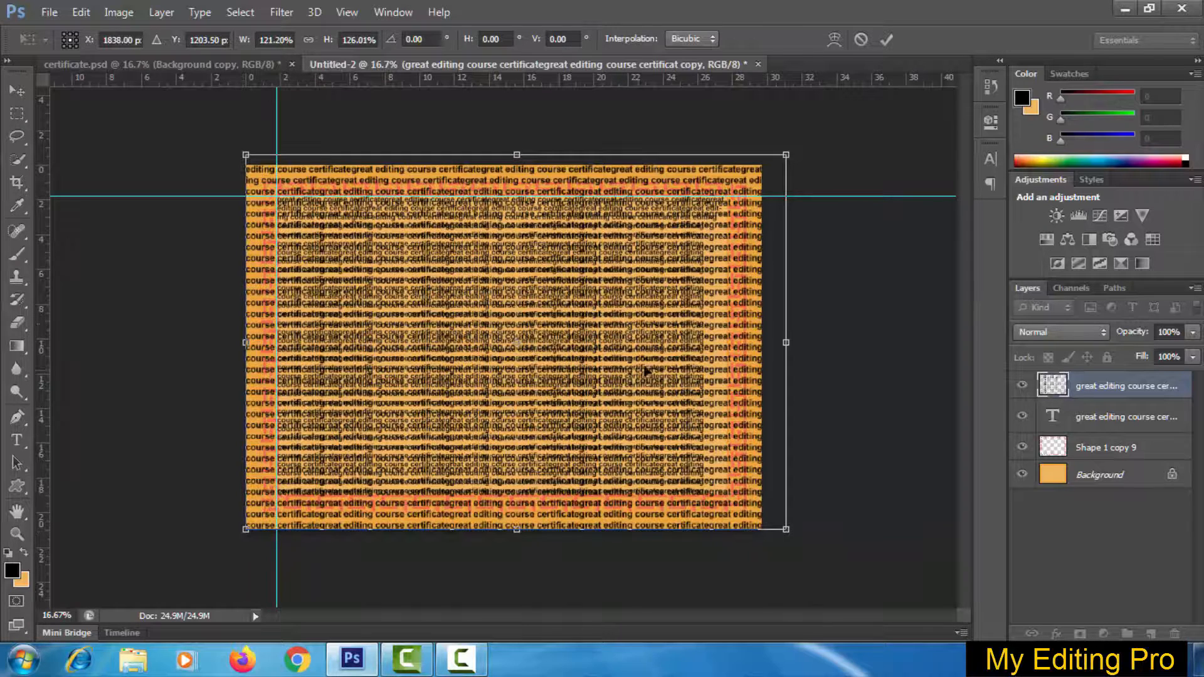
drag(786, 343, 786, 342)
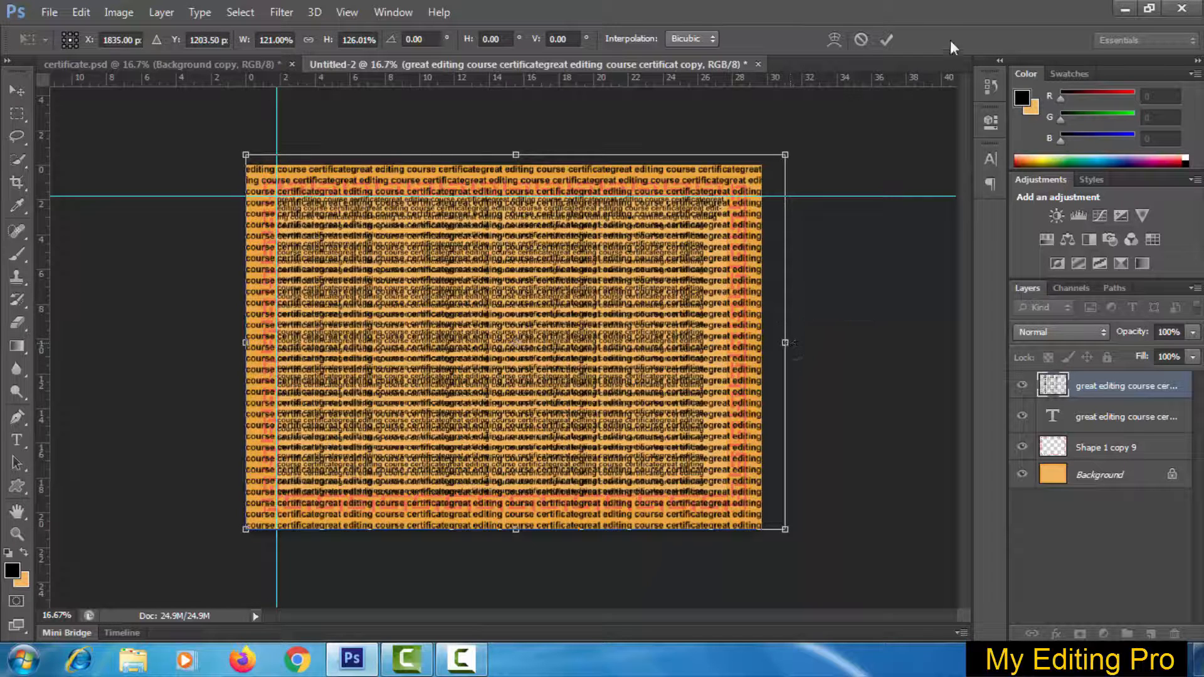
click(889, 38)
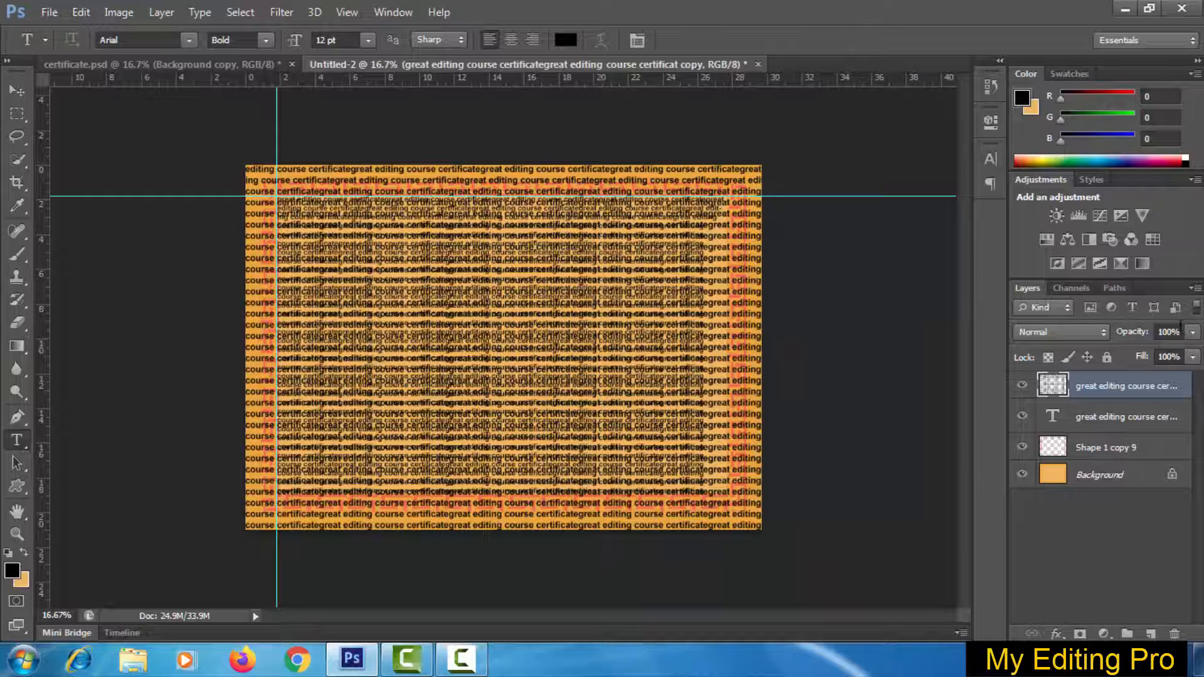
- Lower the rasterized text layer's opacity to 0% and hide the original repeated-text layer
click(1194, 334)
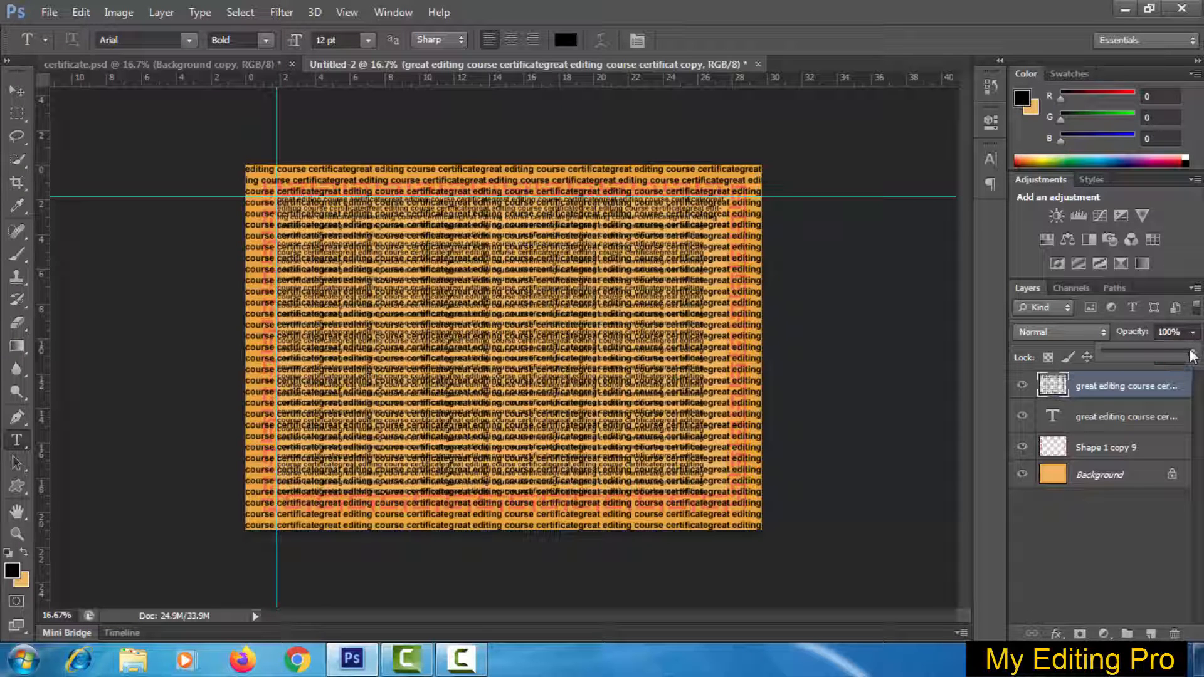
drag(1191, 355, 1113, 359)
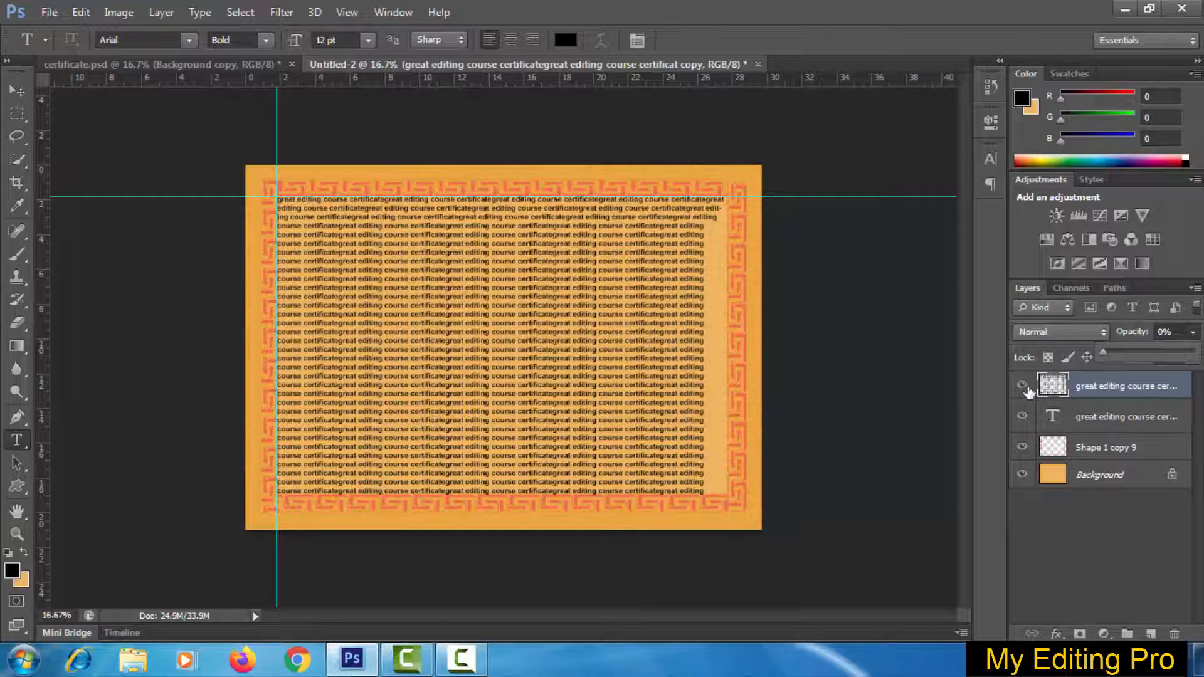
click(1025, 388)
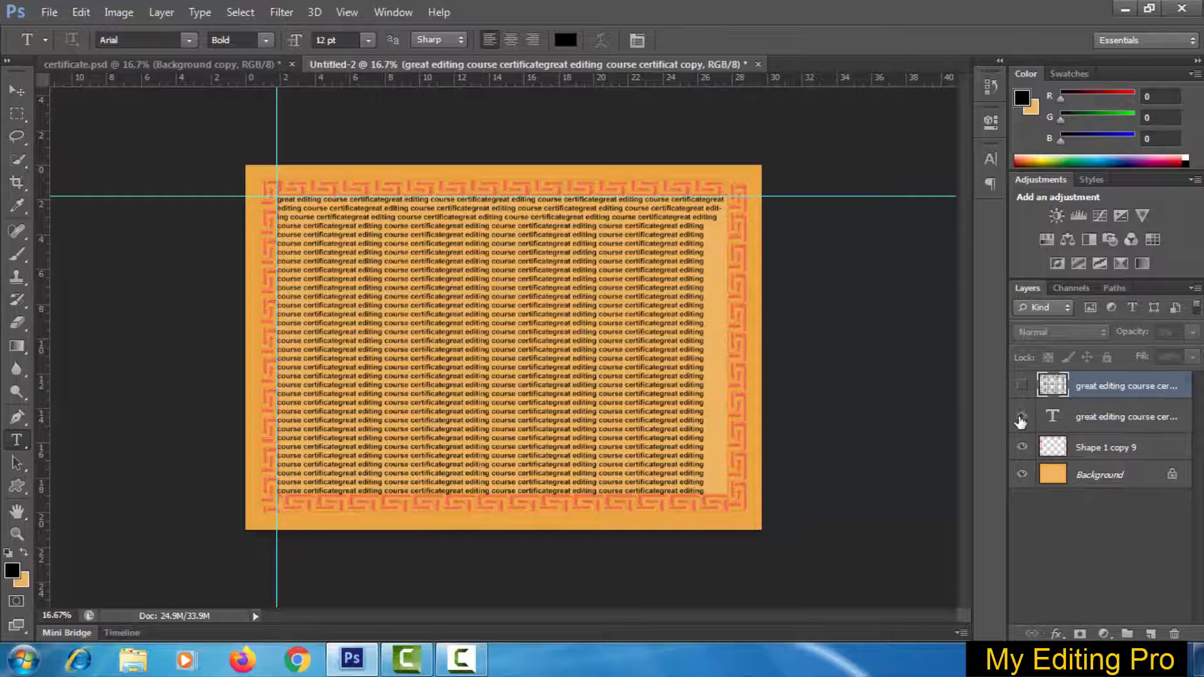
click(1023, 415)
click(1023, 414)
click(1022, 385)
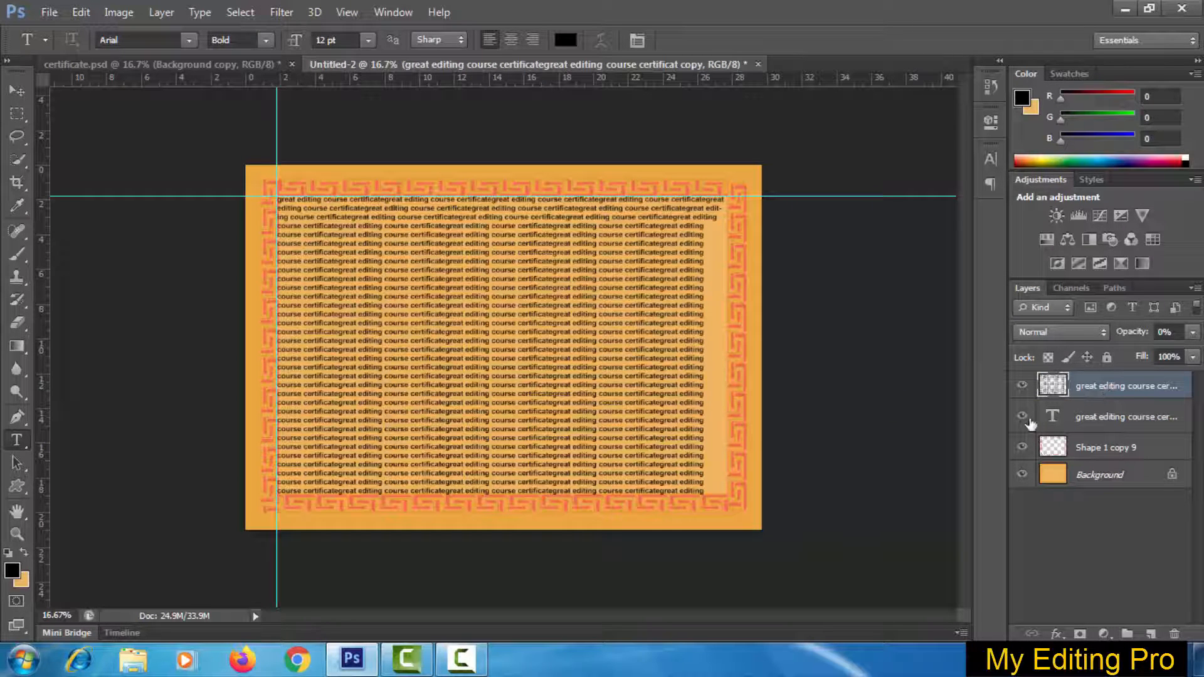
click(1022, 416)
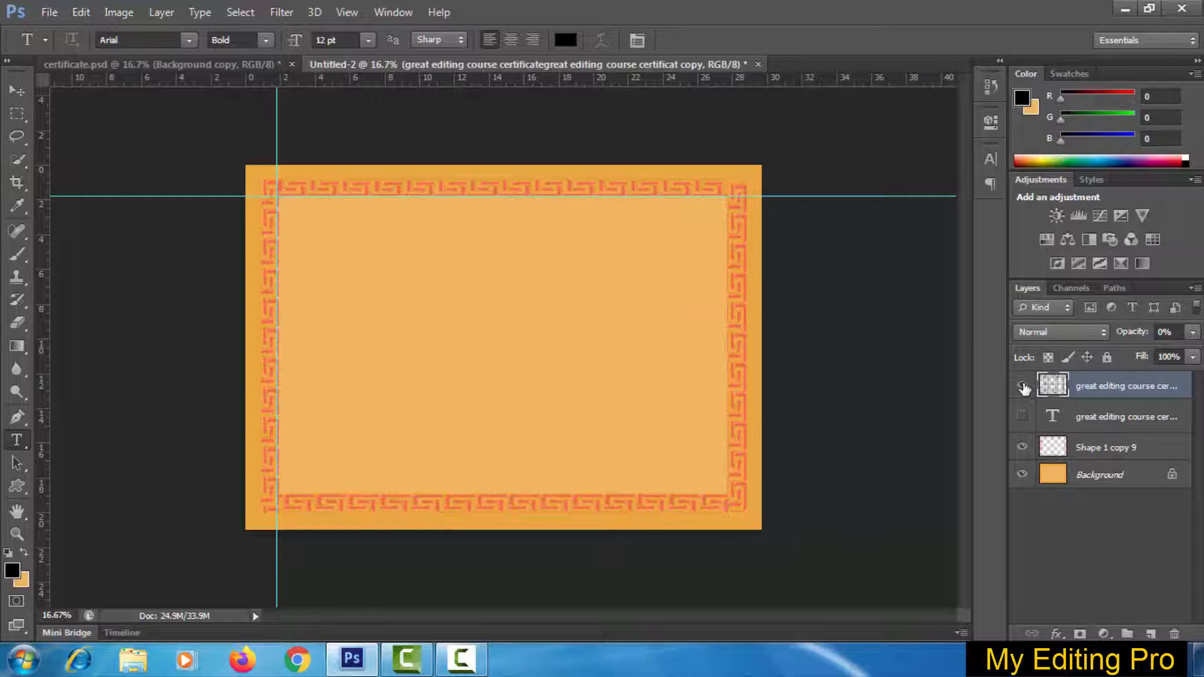
- Move the rasterized text layer below the border layer and set its opacity to 8% as a faint watermark
drag(1091, 391, 1110, 449)
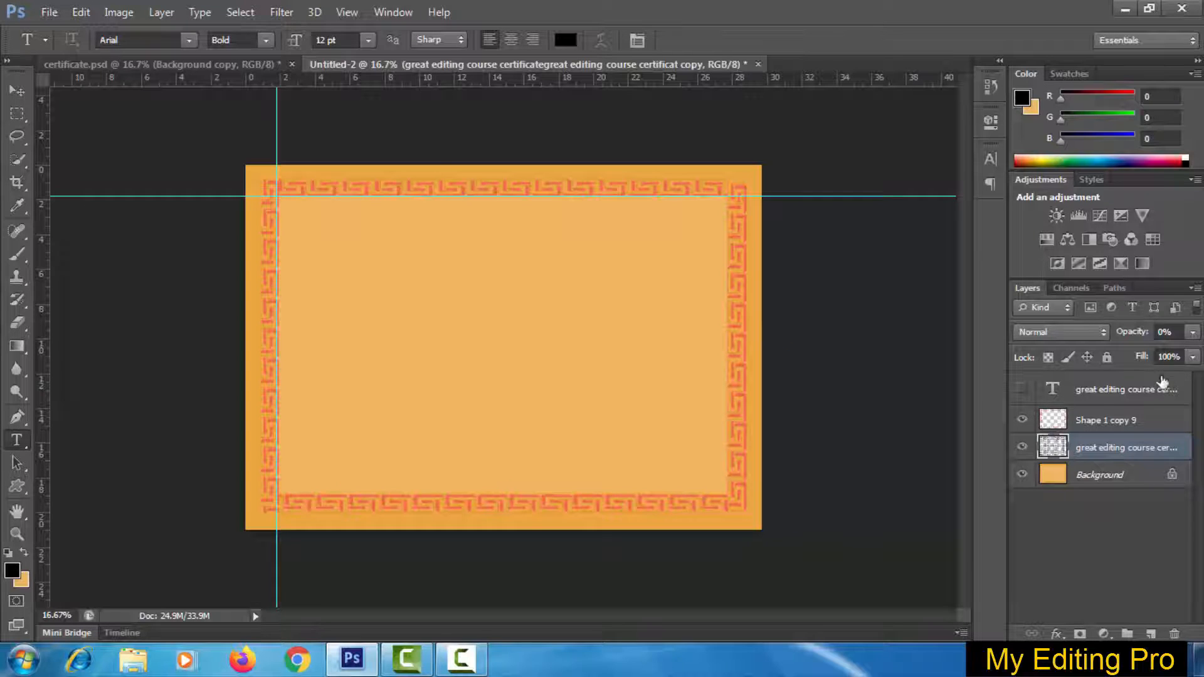
click(1193, 333)
drag(1108, 354, 1121, 357)
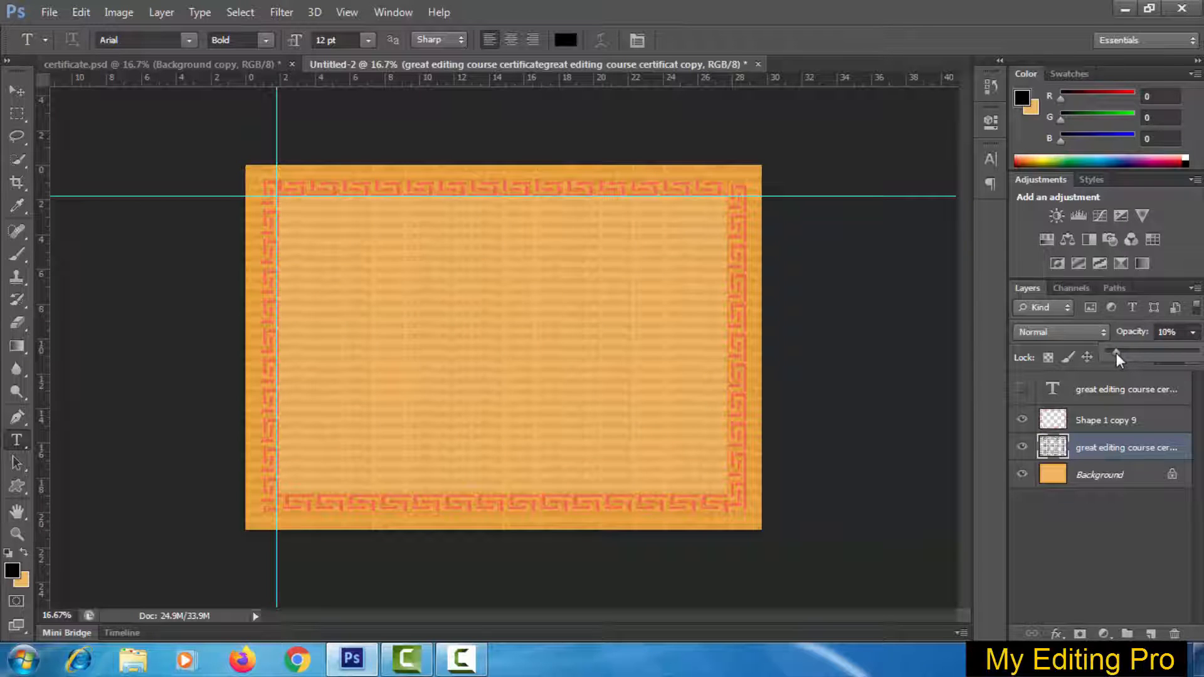
drag(1116, 353, 1112, 354)
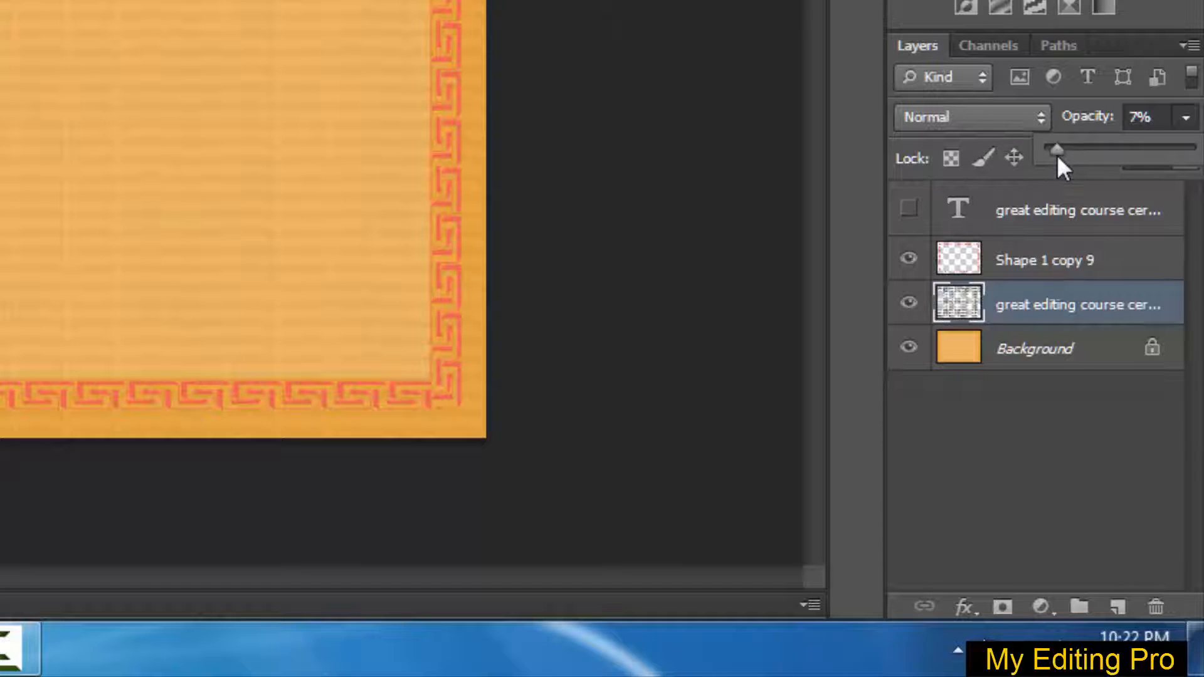
drag(1058, 158, 1058, 152)
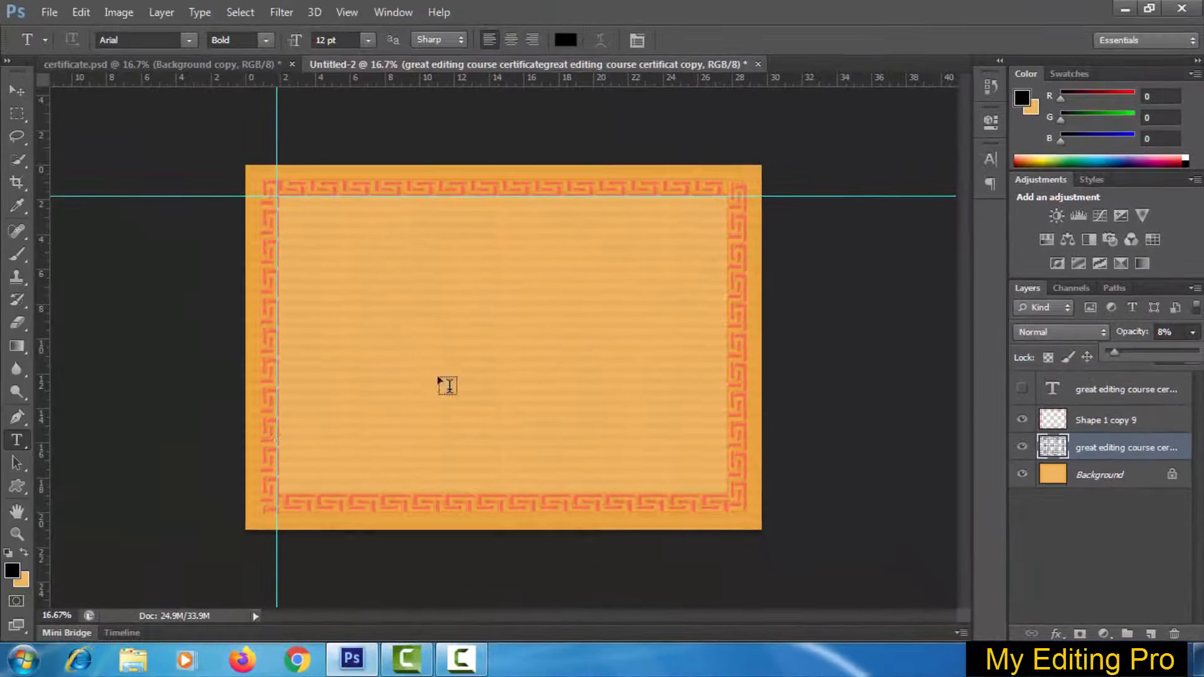
- Delete the hidden original text layer, add an empty layer below and above the border, and start a text entry at the inner area's upper-left corner
click(1151, 634)
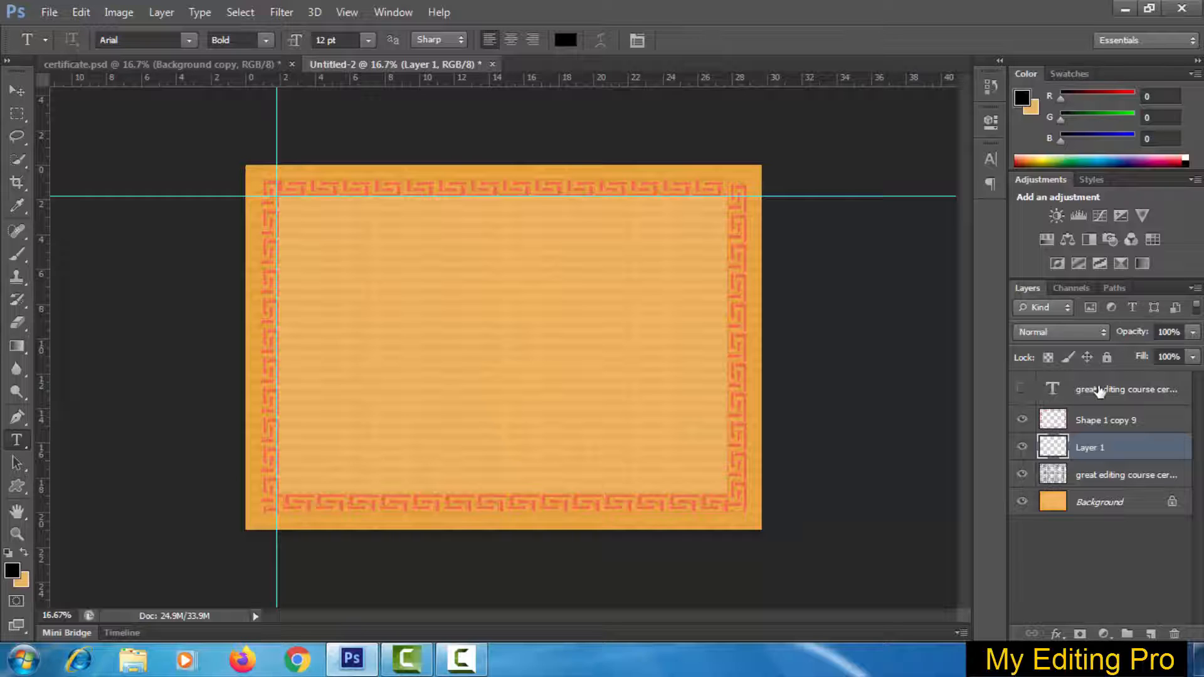
drag(1098, 390, 1174, 633)
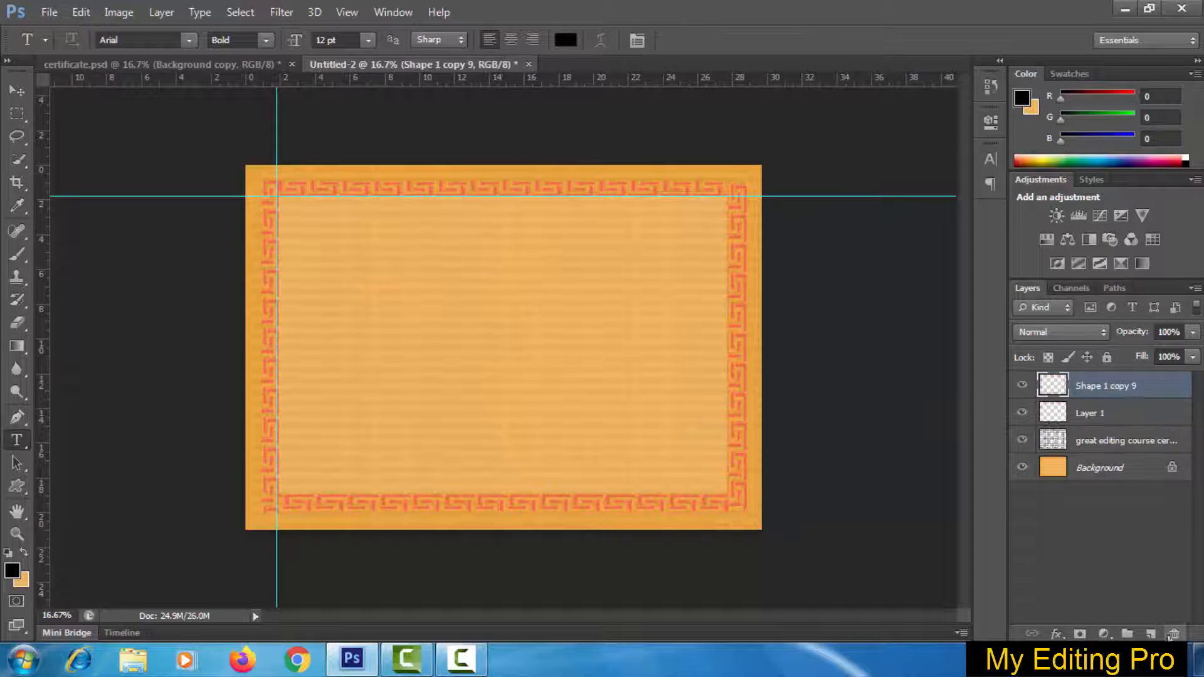
click(1150, 635)
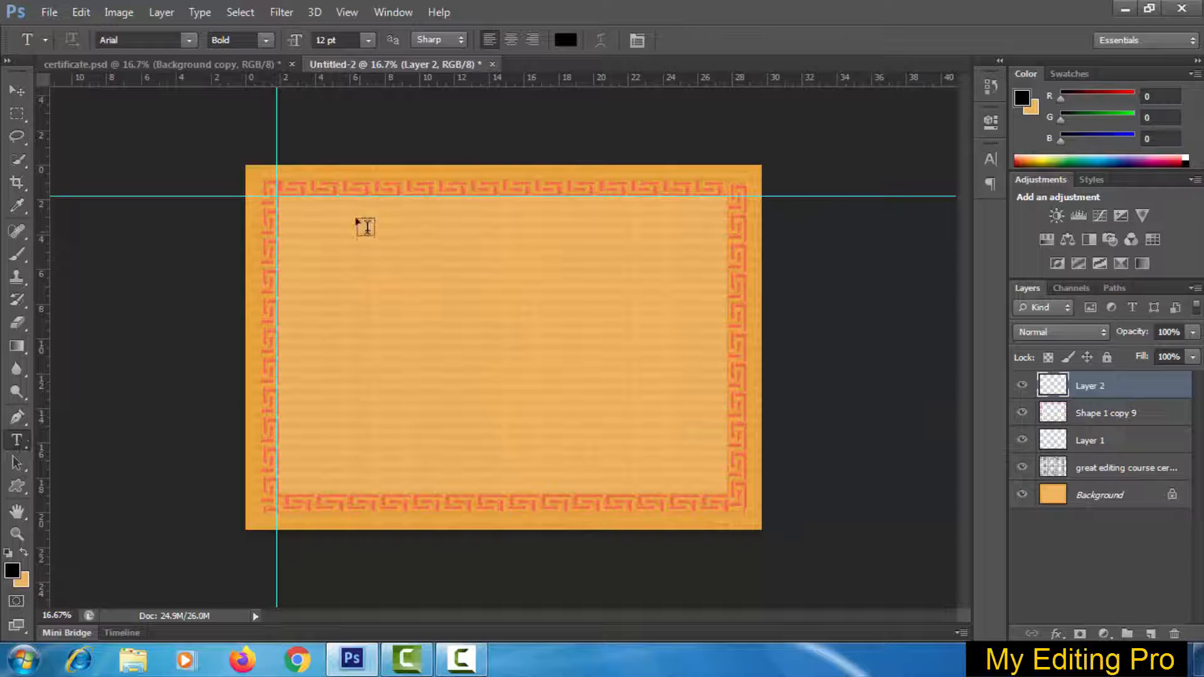
click(285, 204)
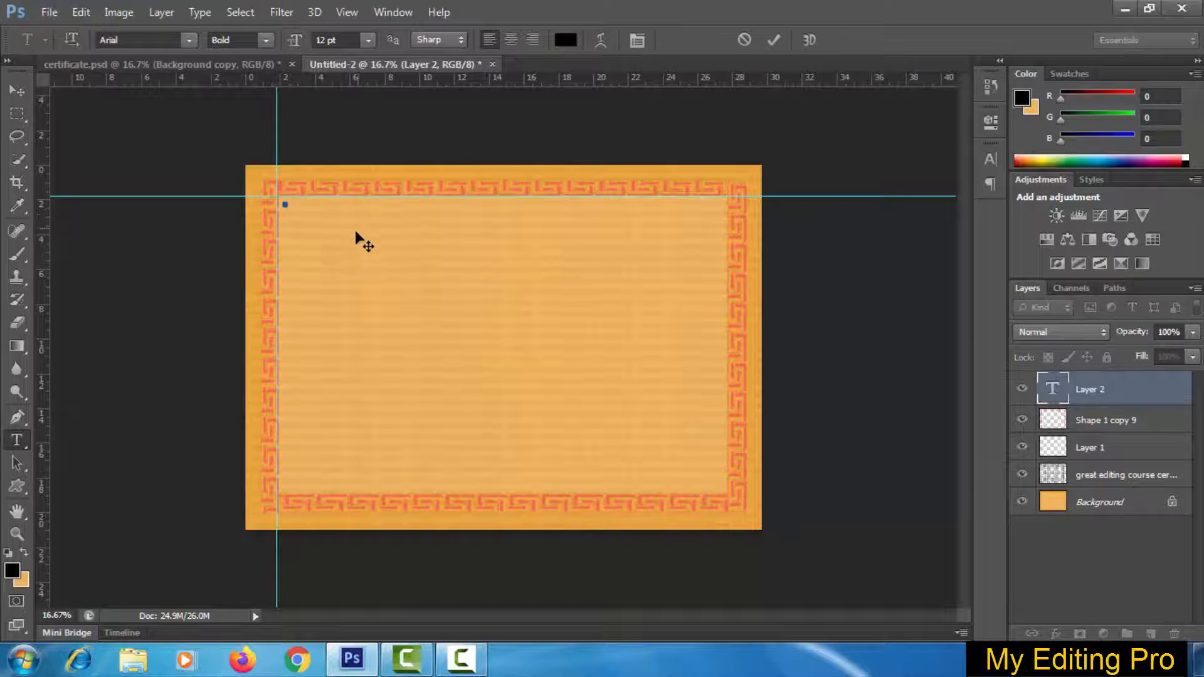
- Copy the "Great Editing Training Course Certificate (GETCC)" title layer from certificate.psd into the Untitled-2 document, just below the upper border
click(168, 64)
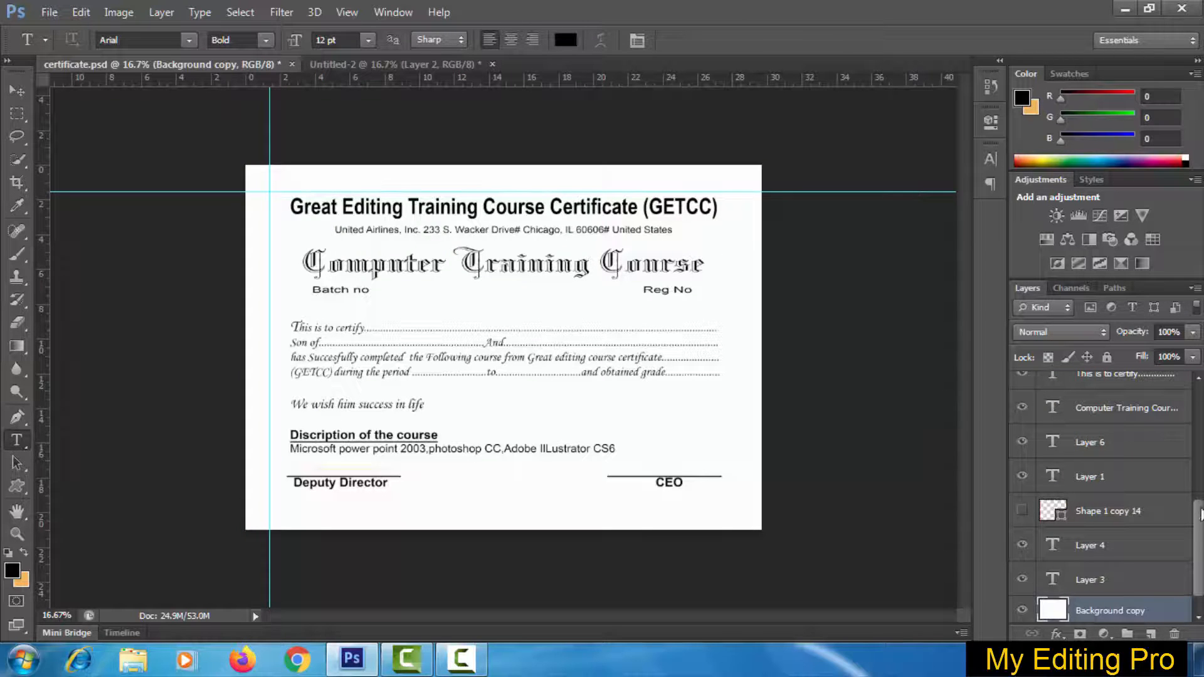
drag(1201, 514, 1201, 402)
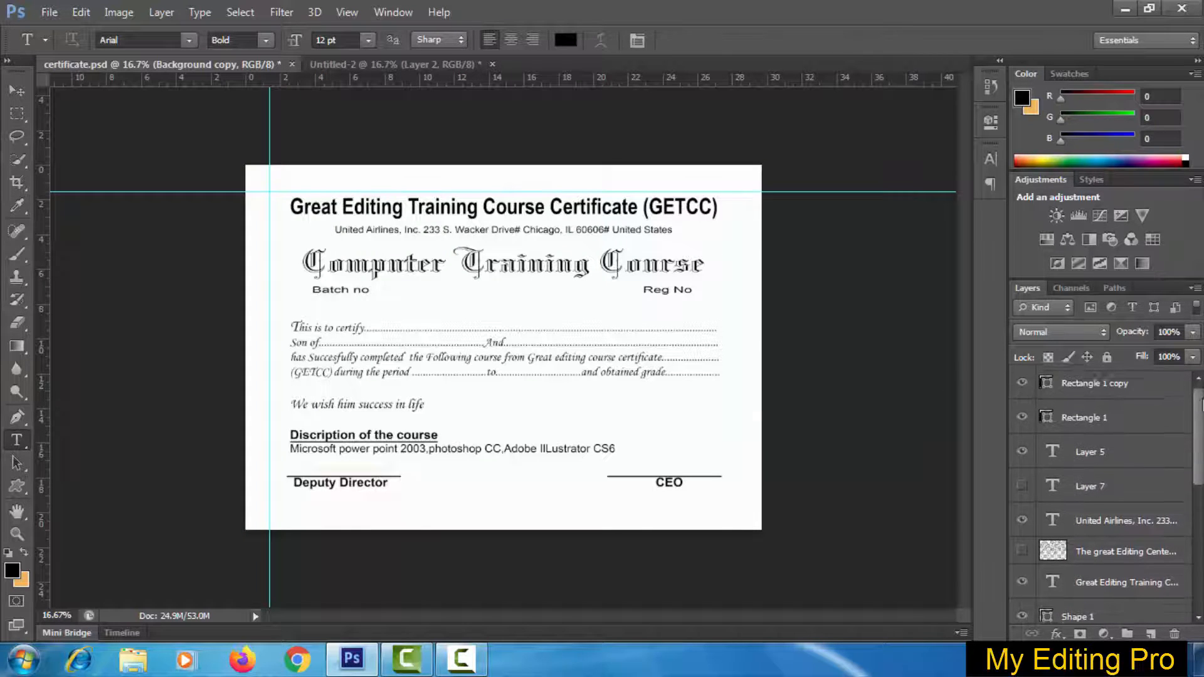
scroll(1117, 486, down, 5)
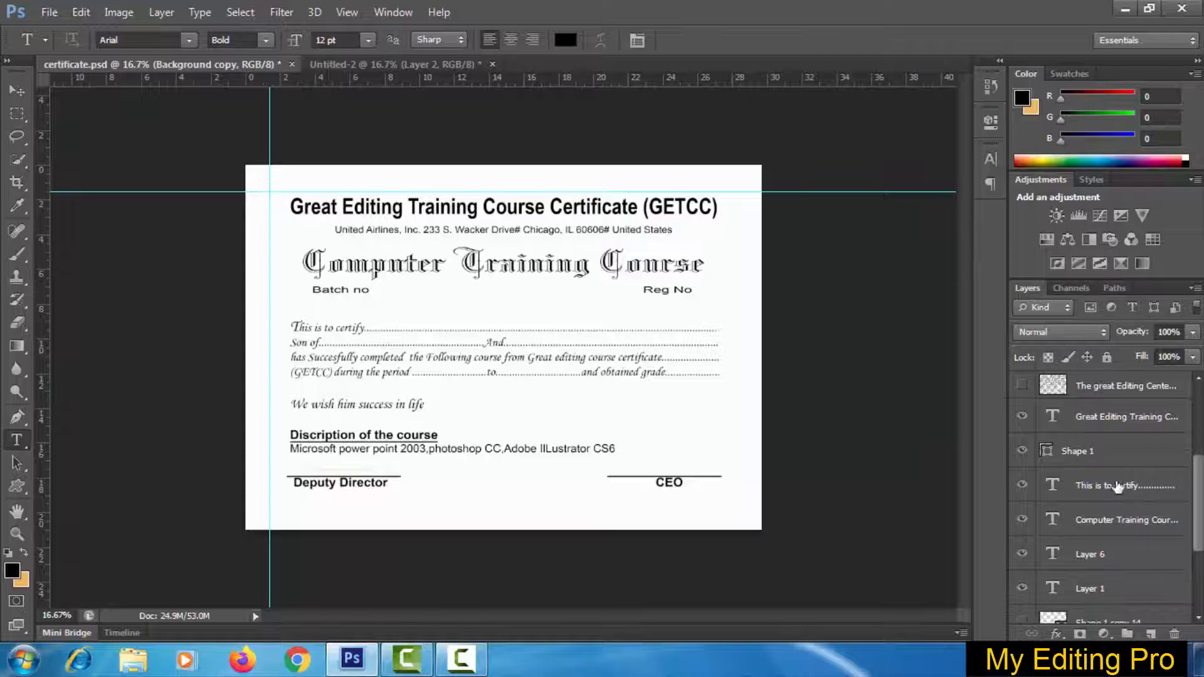
click(1090, 419)
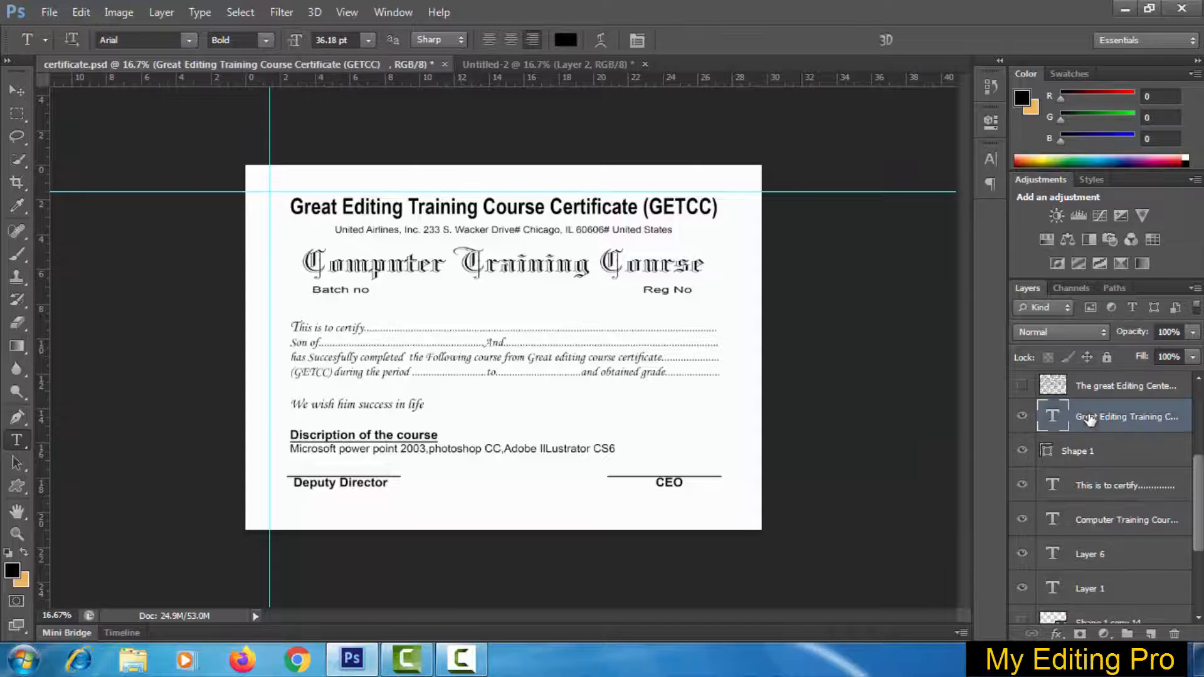
click(17, 91)
mouse_move(444, 213)
mouse_down()
mouse_move(460, 215)
mouse_move(342, 197)
mouse_move(452, 82)
mouse_move(503, 63)
mouse_move(442, 209)
mouse_move(453, 213)
mouse_up()
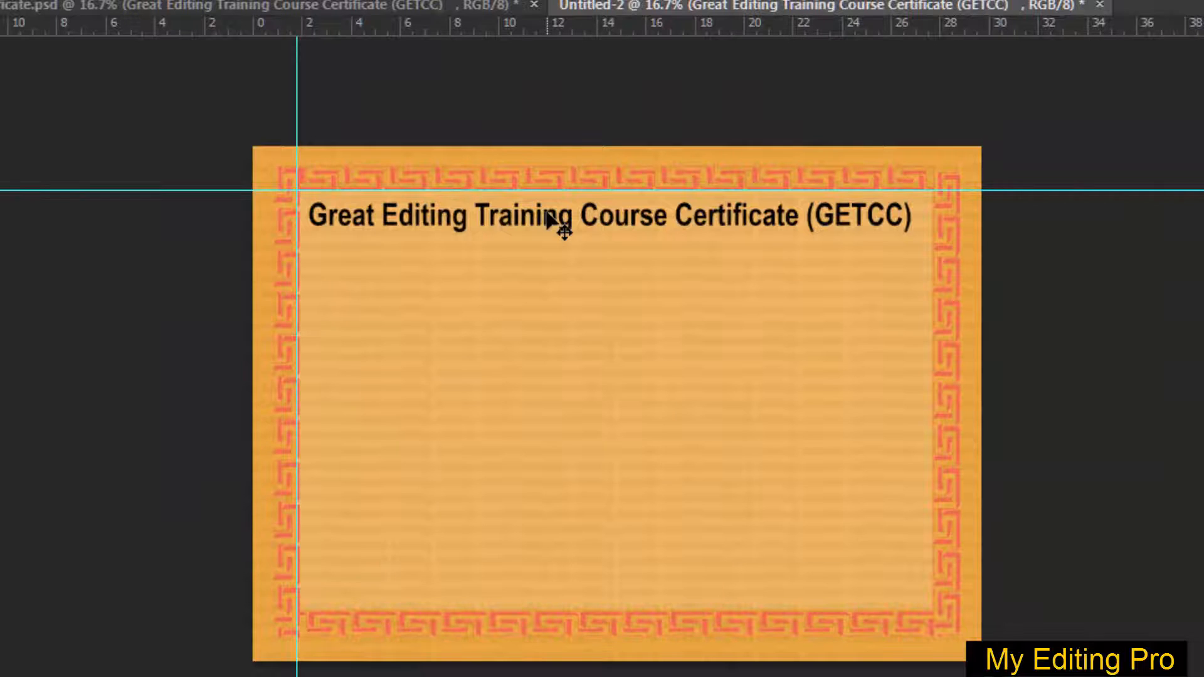
- Nudge the title slightly up and to the right with Free Transform so it sits centered just under the upper border
key(ctrl+t)
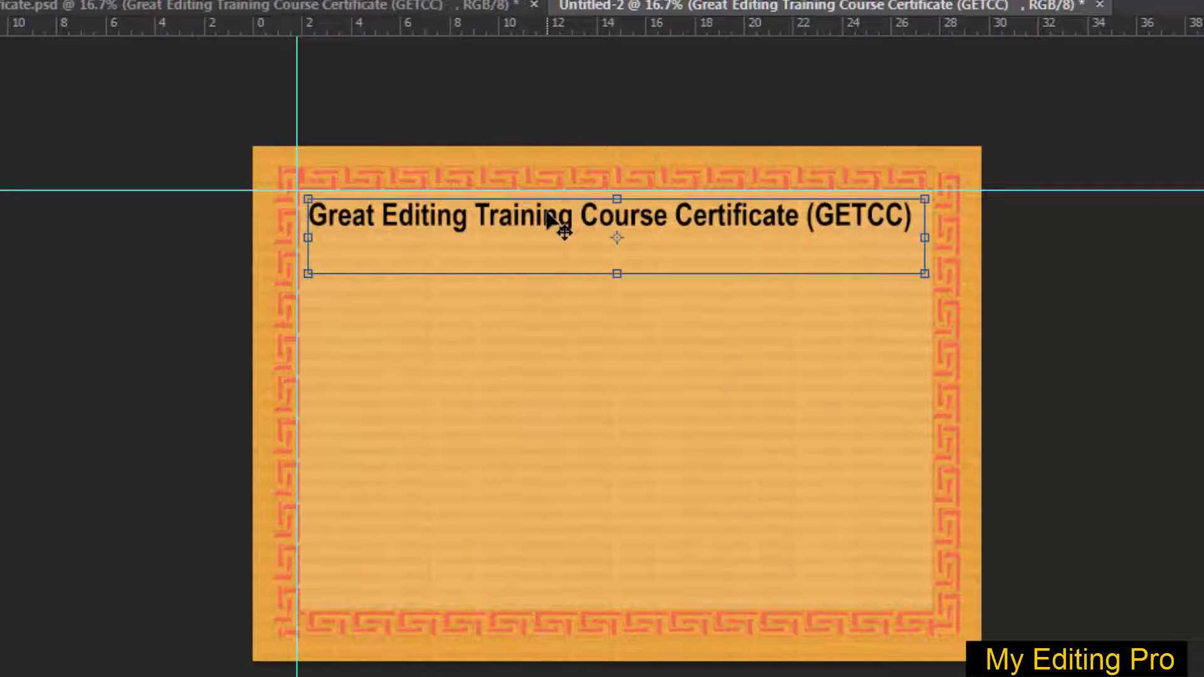
key(Up)
key(Up)
key(Up)
key(Up)
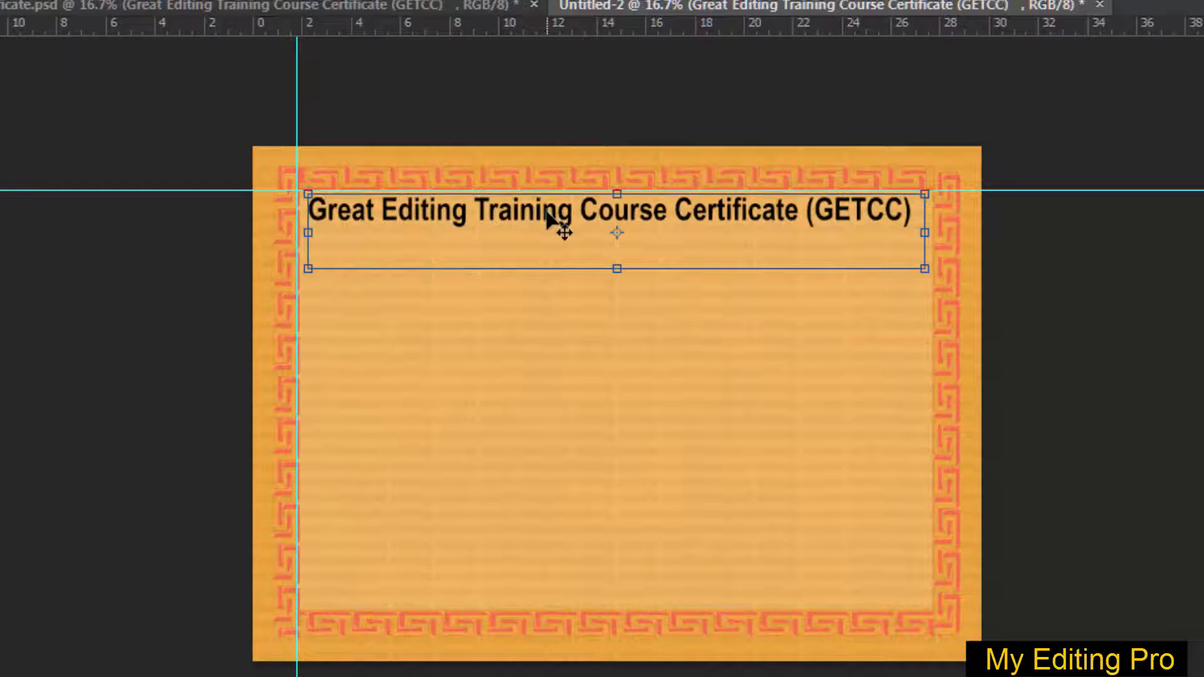
key(Right)
key(Right)
key(Right)
key(Right)
key(Right)
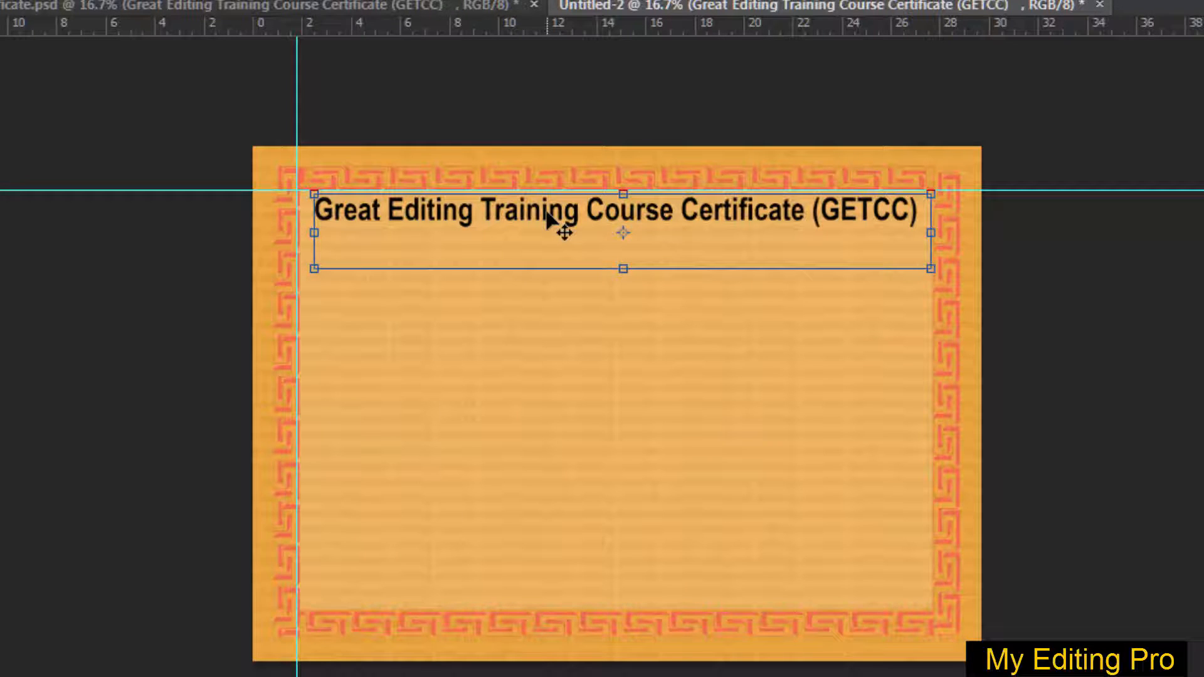
key(Up)
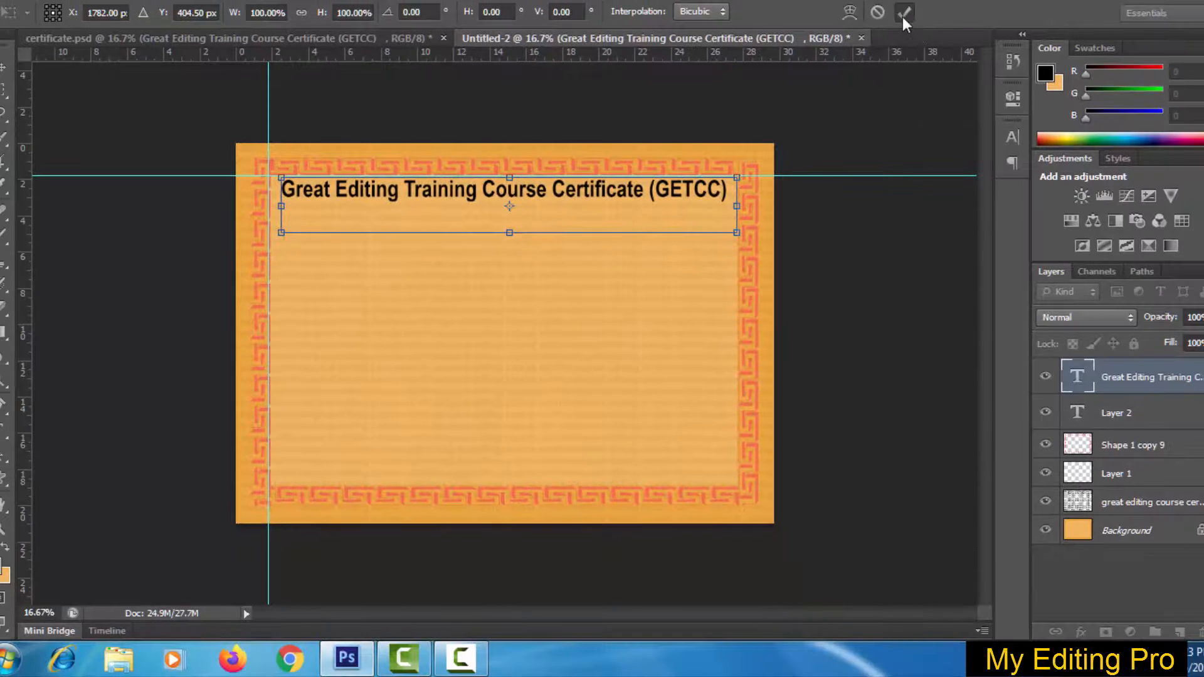
click(903, 17)
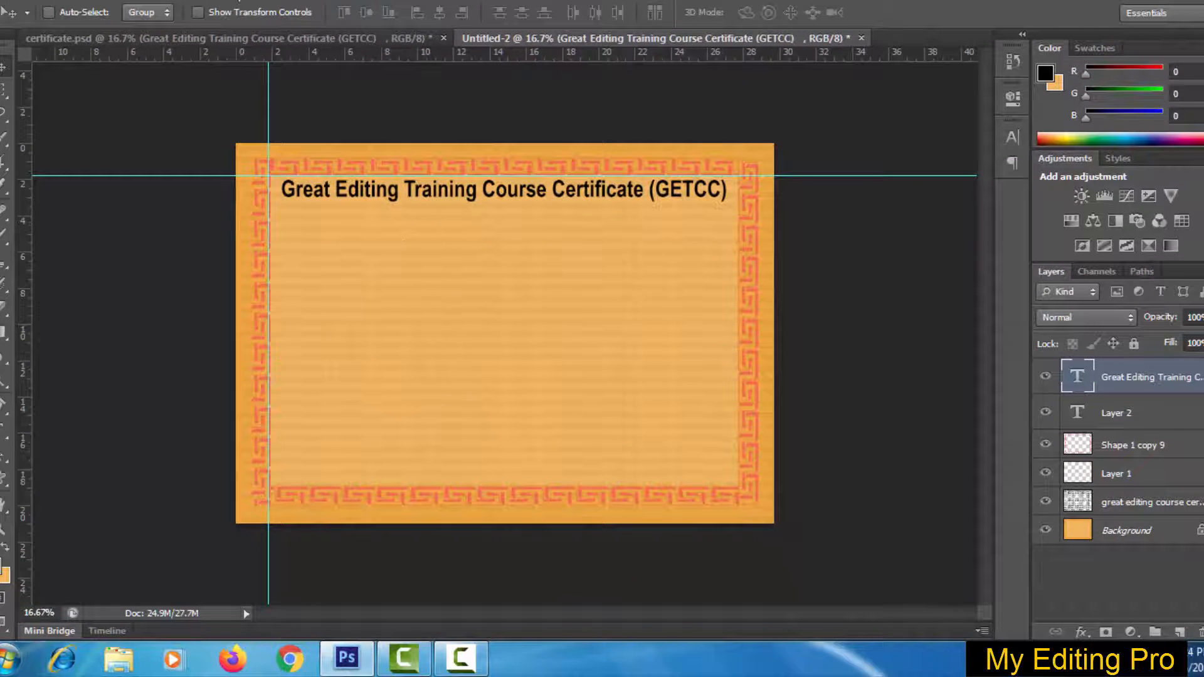
- Copy the United Airlines address line layer from certificate.psd into Untitled-2 and place it centered below the title
click(140, 42)
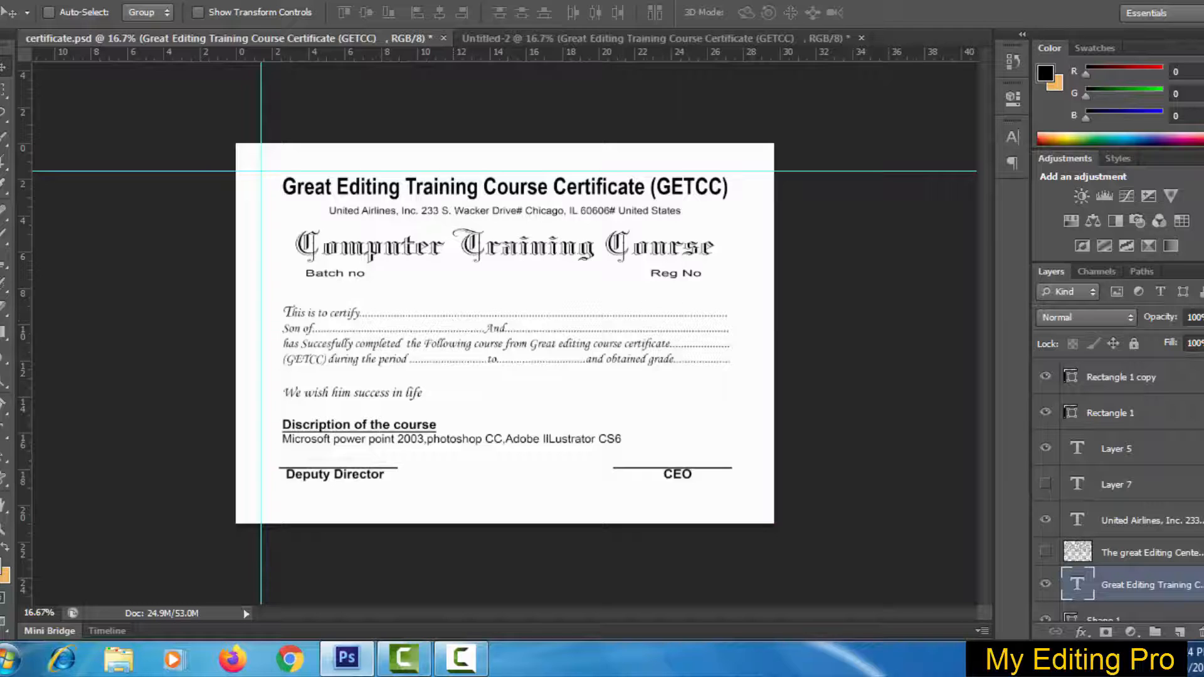
scroll(1154, 483, down, 1)
click(1135, 486)
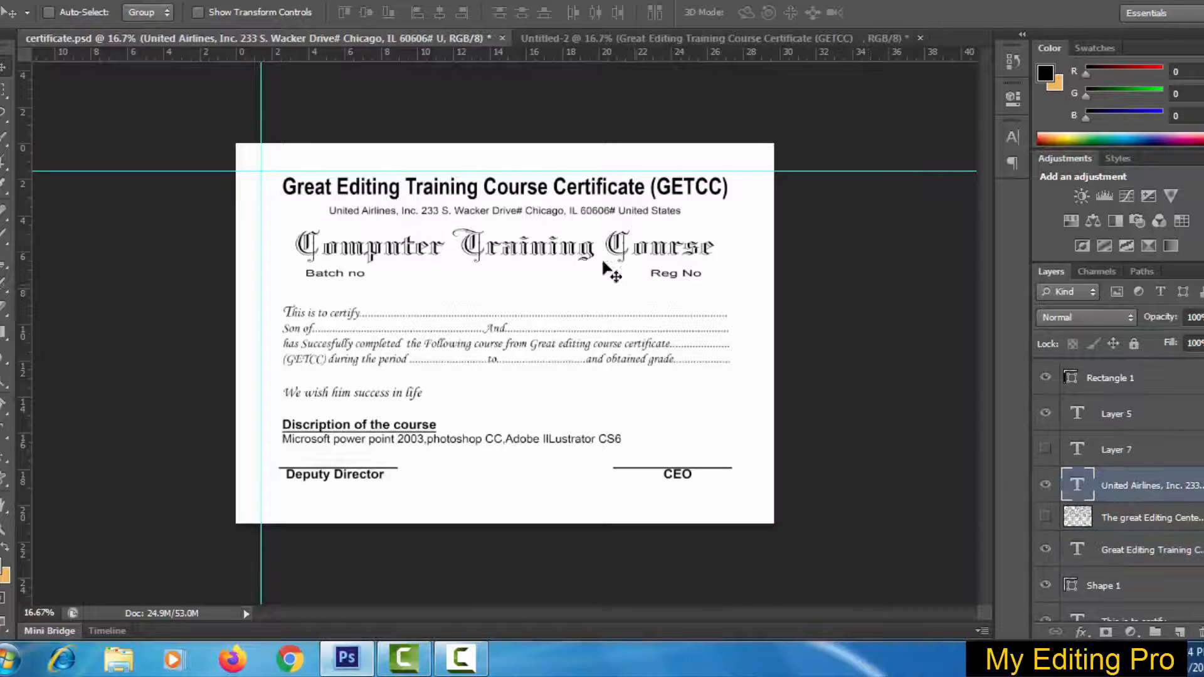
mouse_move(438, 210)
mouse_down()
mouse_move(389, 150)
mouse_move(462, 50)
mouse_move(558, 42)
mouse_move(477, 204)
mouse_move(497, 215)
mouse_move(454, 218)
mouse_up()
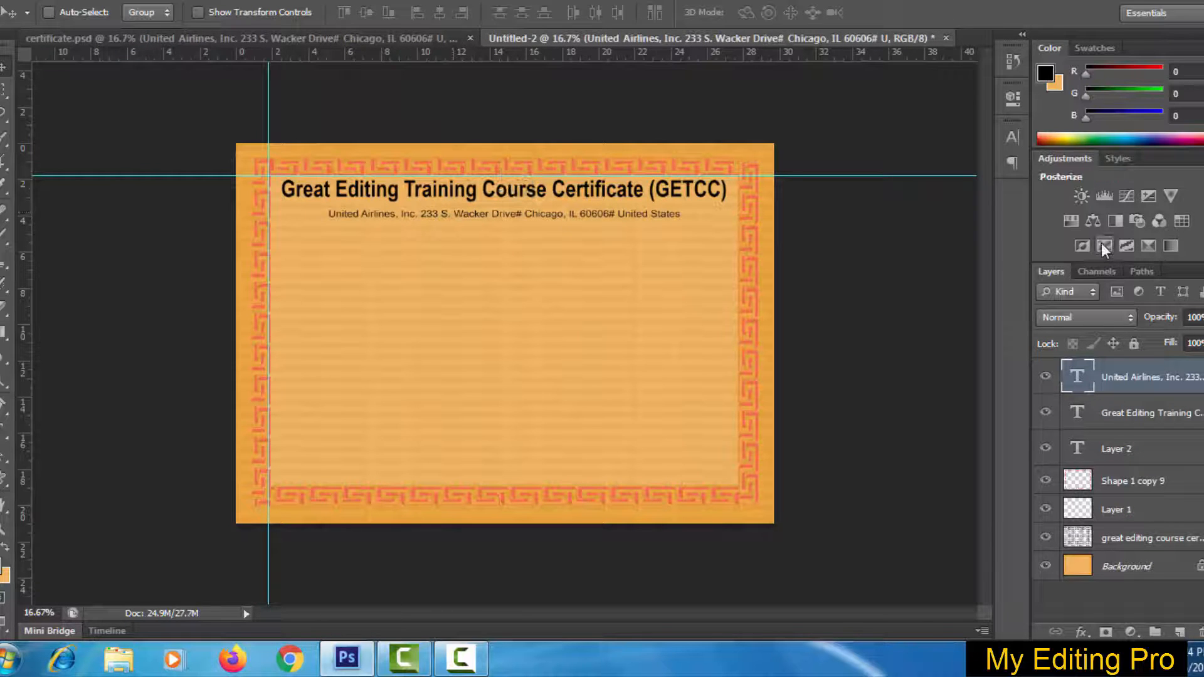
- Nudge the United Airlines address line up and slightly left with Free Transform so it sits centered closer under the title
key(ctrl+t)
key(Up)
key(Up)
key(Up)
key(Up)
key(Up)
key(Up)
key(Up)
key(Up)
key(Up)
key(Up)
key(Up)
key(Up)
key(Up)
key(Up)
key(Up)
key(Up)
key(Up)
key(Up)
key(Up)
key(Up)
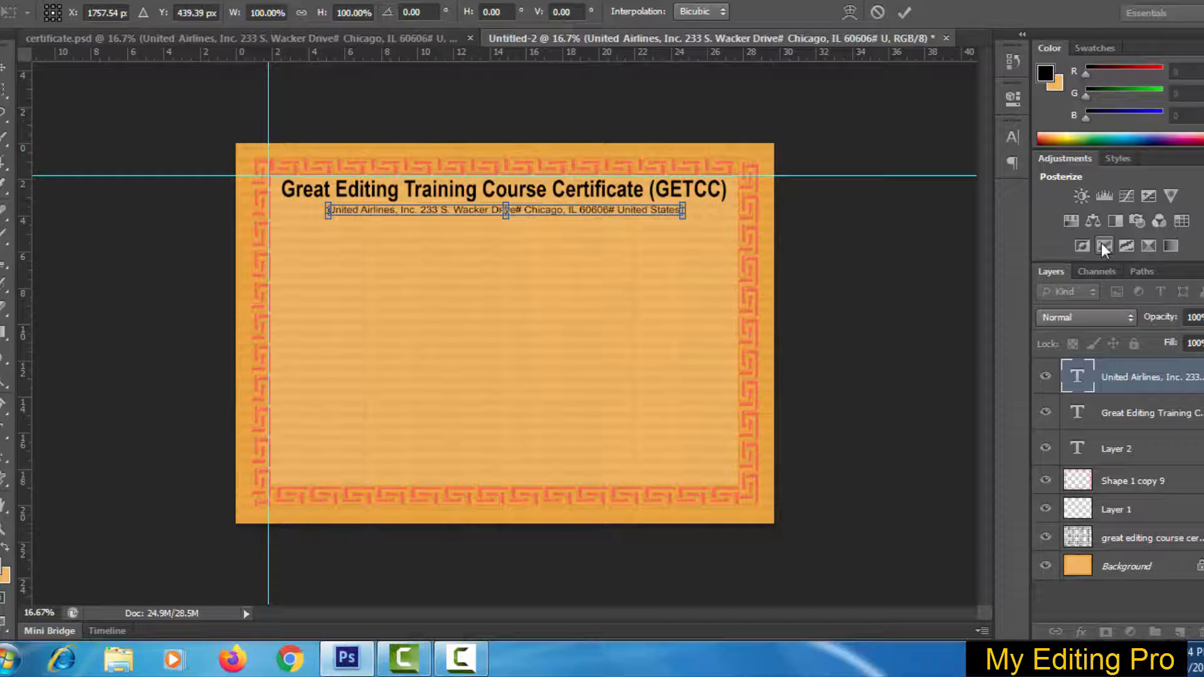
key(Left)
key(Left)
key(Left)
key(Left)
key(Left)
key(Left)
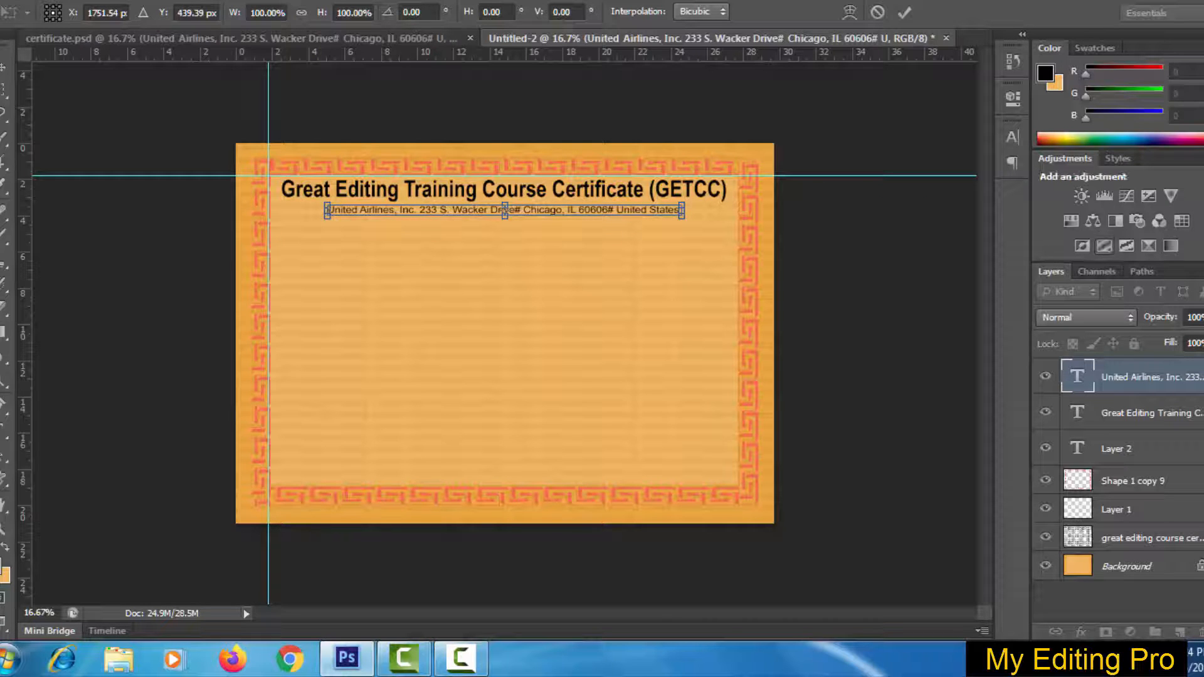
click(904, 13)
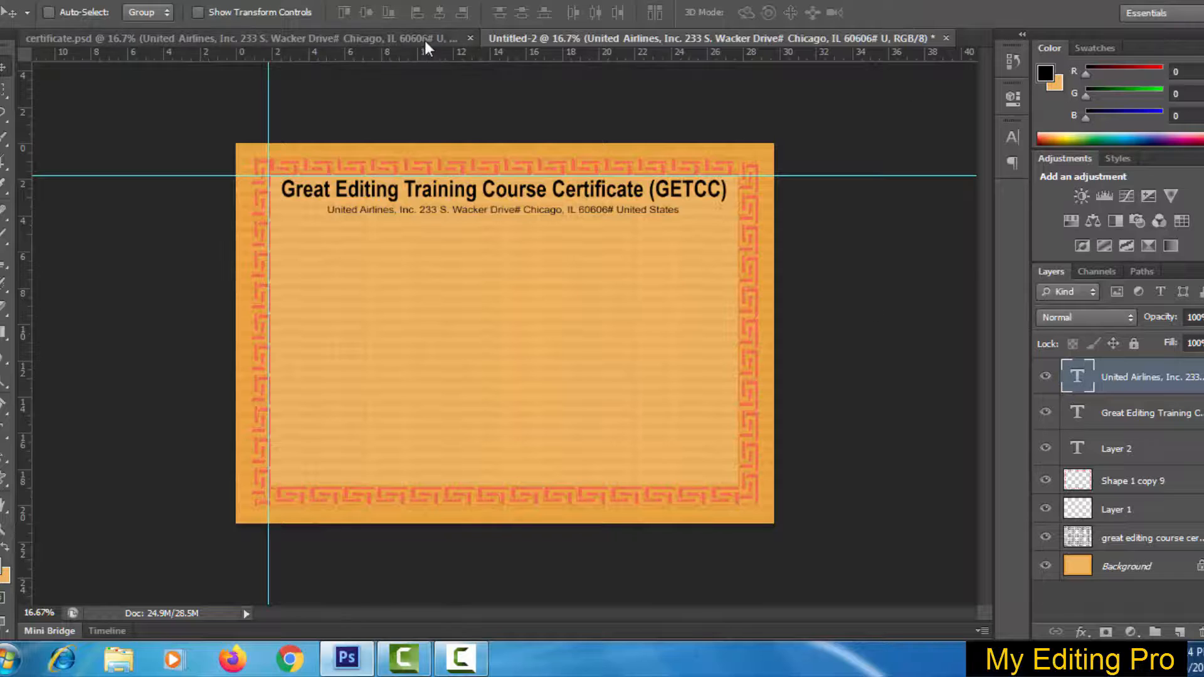
- Copy the "Computer Training Course" heading layer with Batch no and Reg No from certificate.psd into Untitled-2, centered below the address line
click(389, 38)
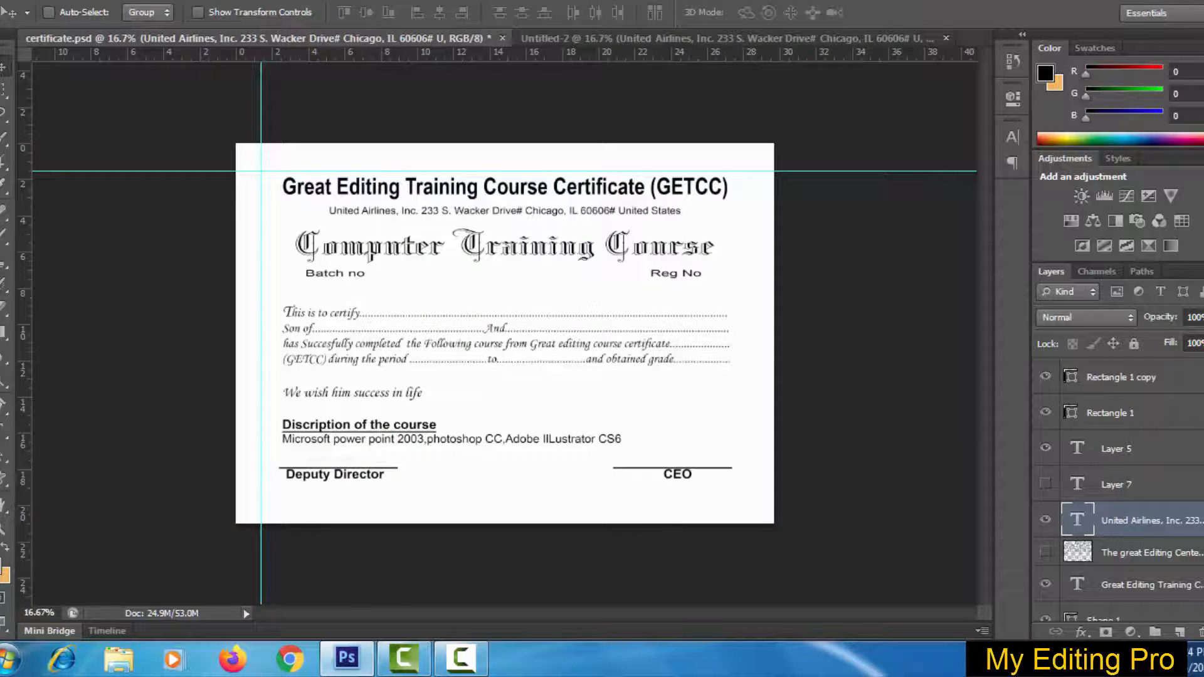
scroll(1129, 489, down, 5)
click(1135, 501)
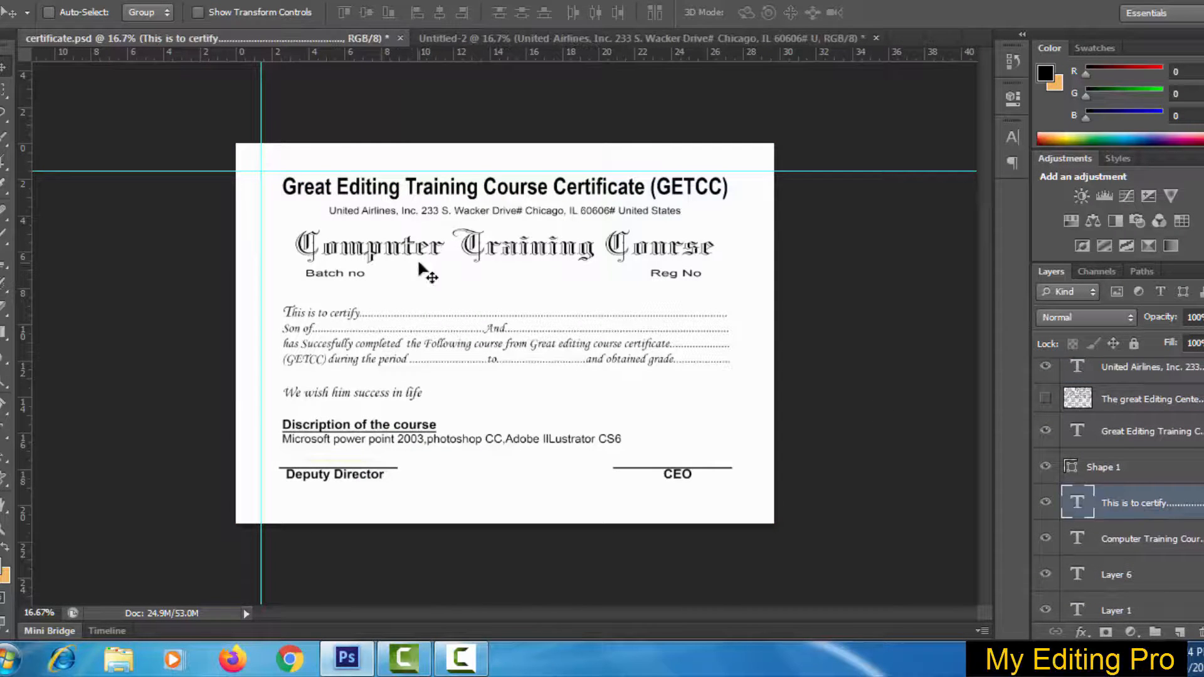
drag(415, 343, 413, 341)
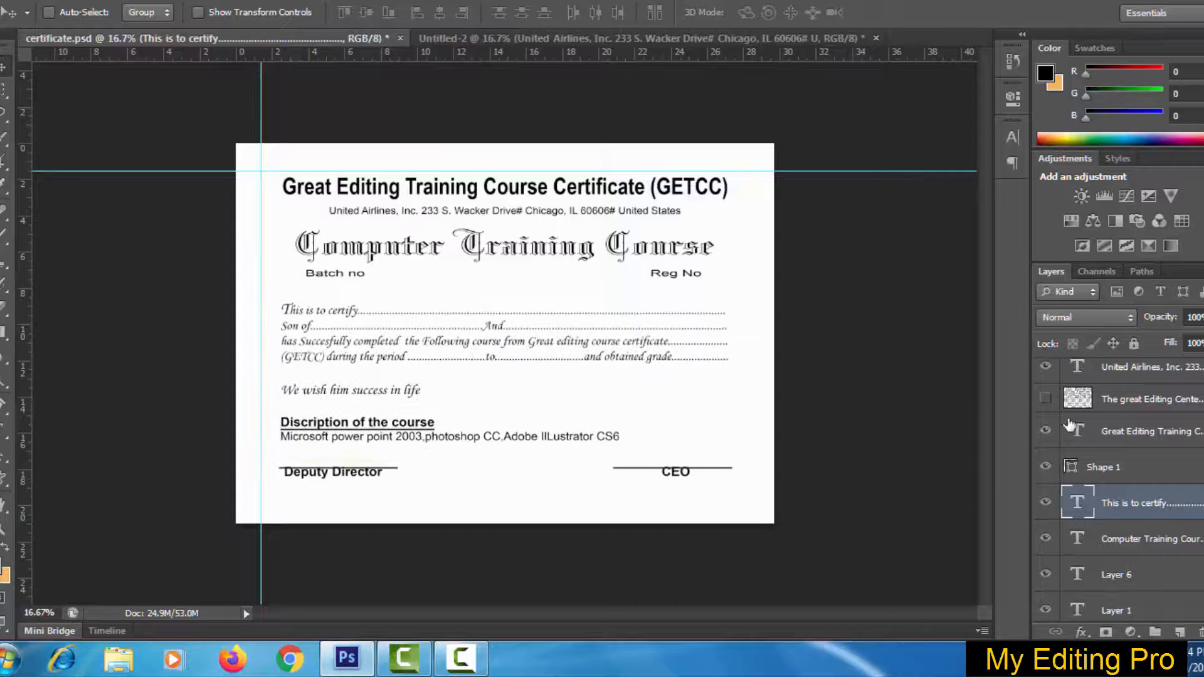
click(1132, 543)
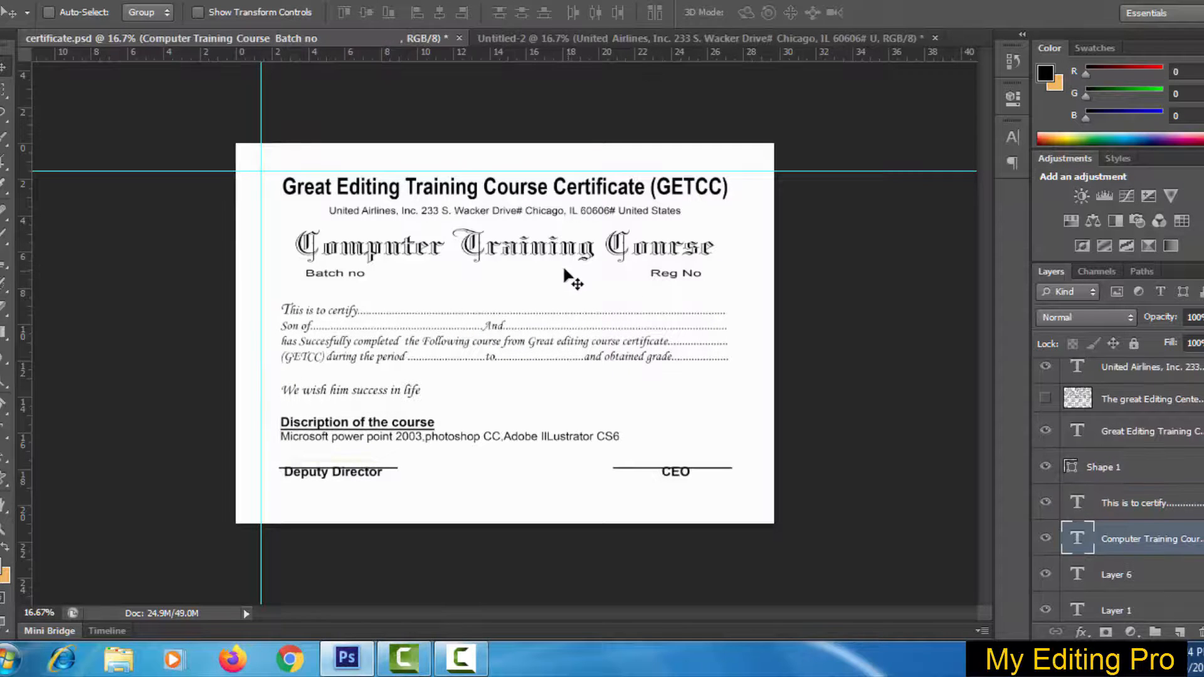
mouse_move(564, 271)
mouse_down()
mouse_move(538, 269)
mouse_move(408, 147)
mouse_move(540, 39)
mouse_move(488, 279)
mouse_move(527, 262)
mouse_move(514, 252)
mouse_up()
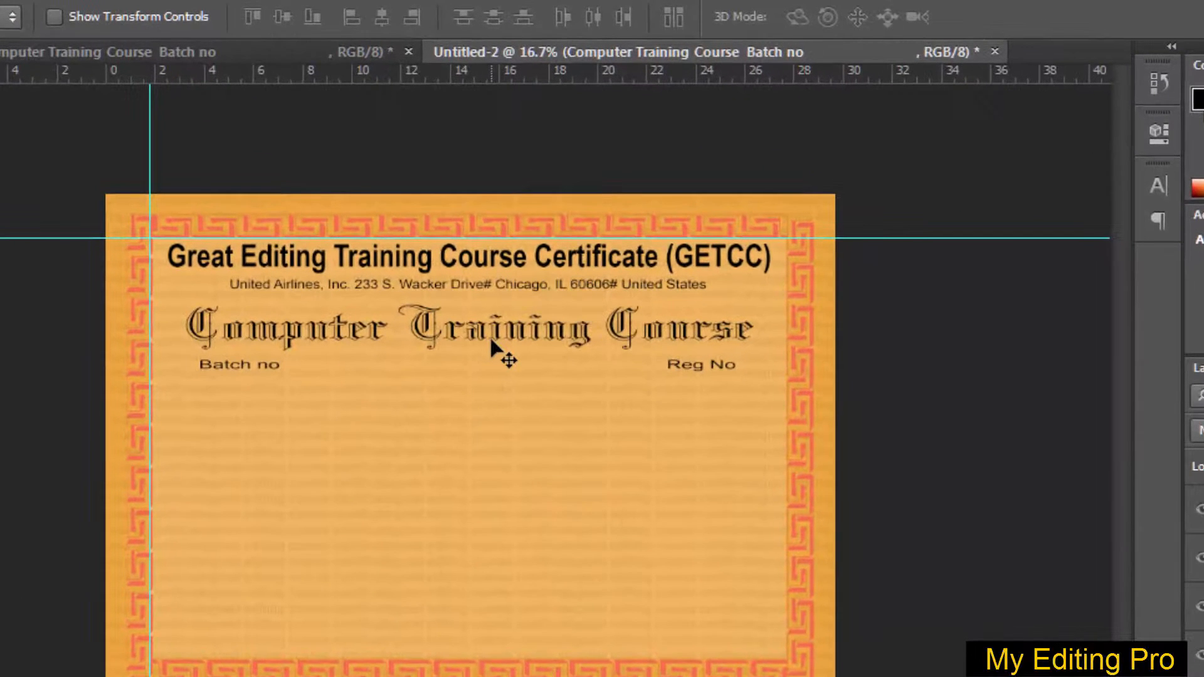
- Nudge the "Computer Training Course" heading slightly left and up with Free Transform to tighten it under the address line
key(ctrl+t)
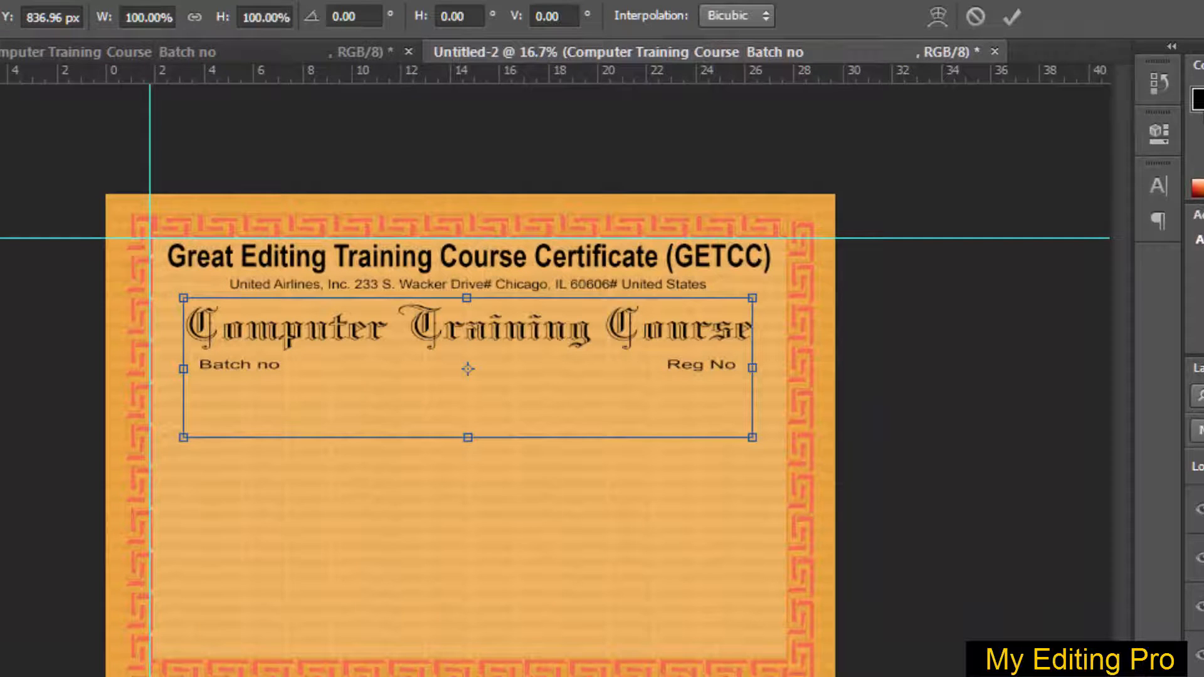
key(Left)
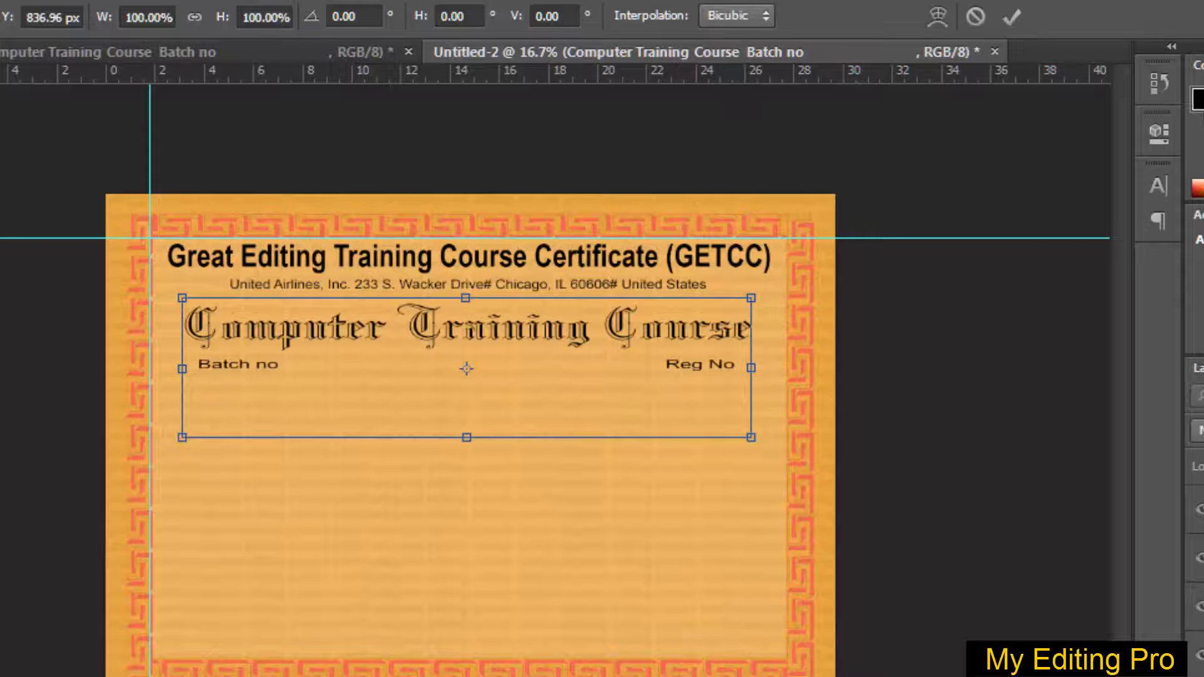
key(Up)
key(Up)
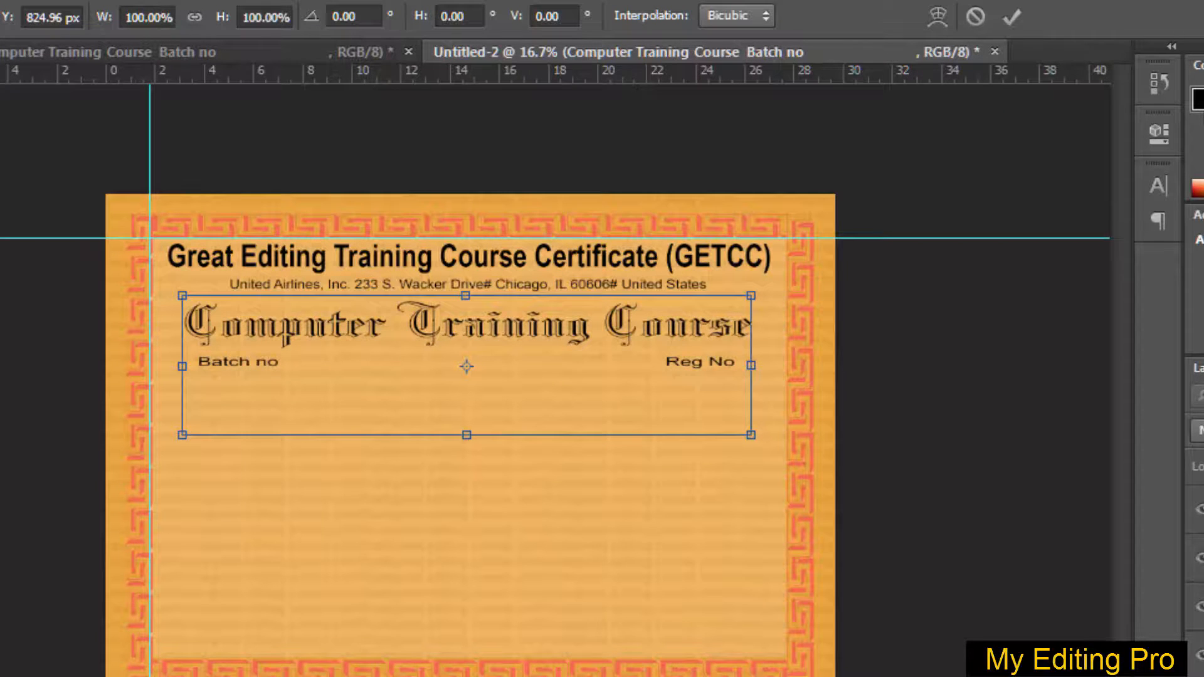
click(1012, 17)
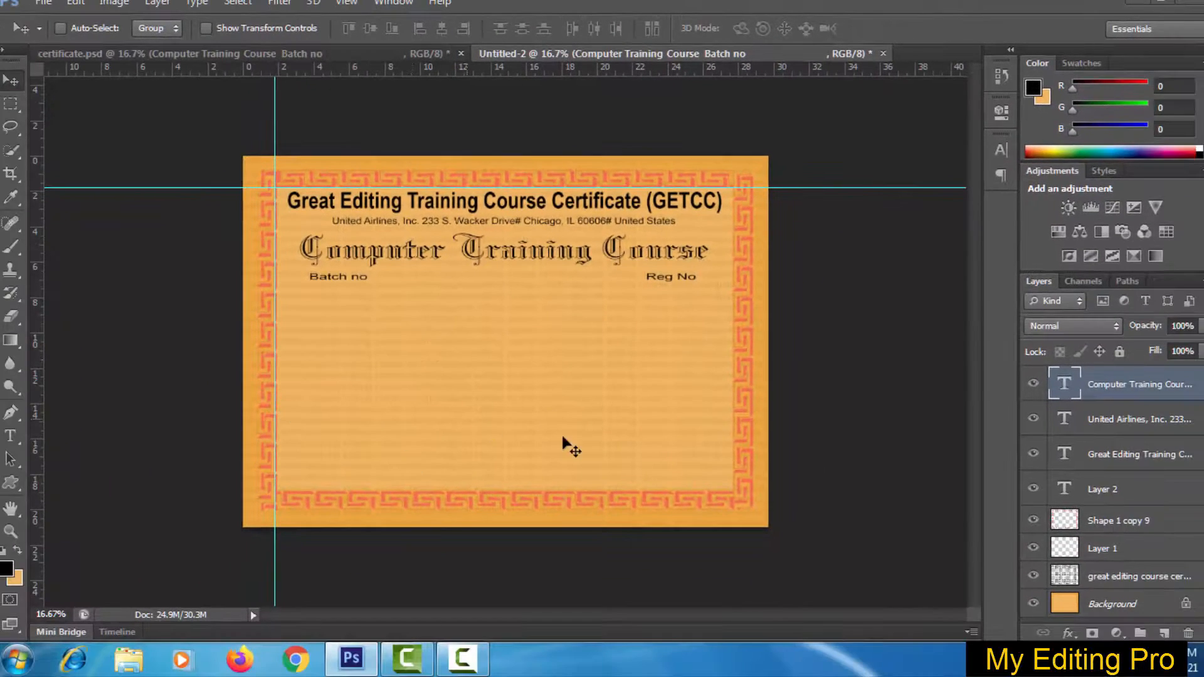
- Copy the "This is to certify" body text layer from certificate.psd into Untitled-2, placing it below the Batch no line inside the border
click(322, 52)
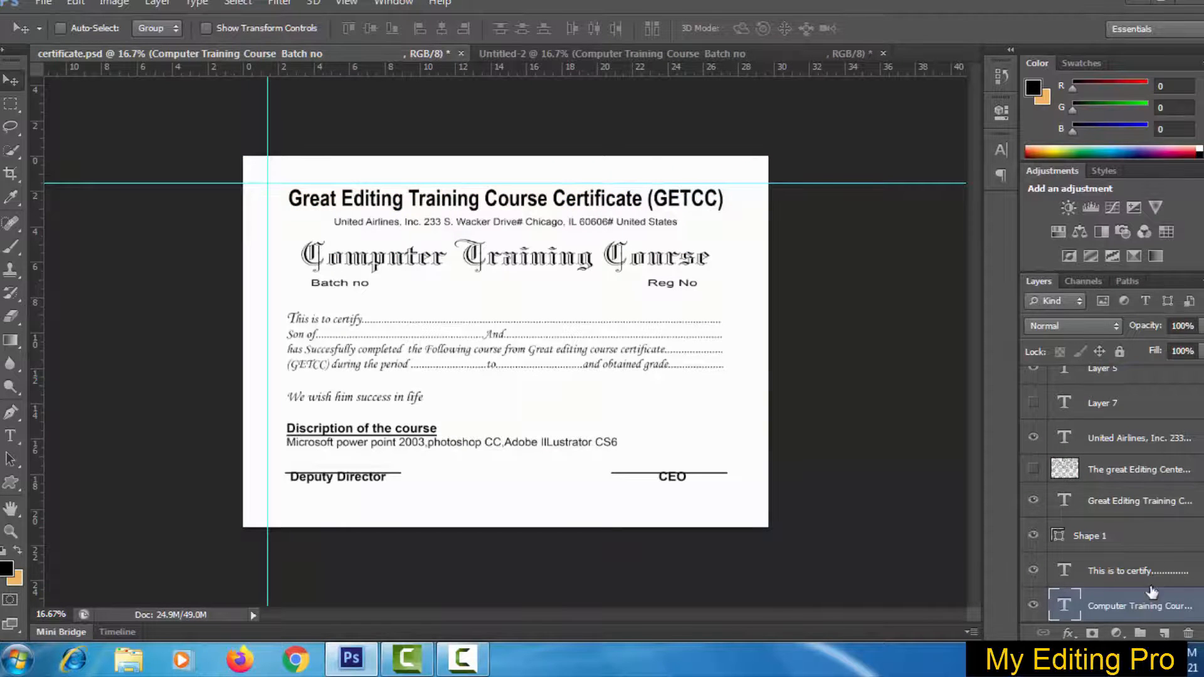
scroll(1131, 446, down, 7)
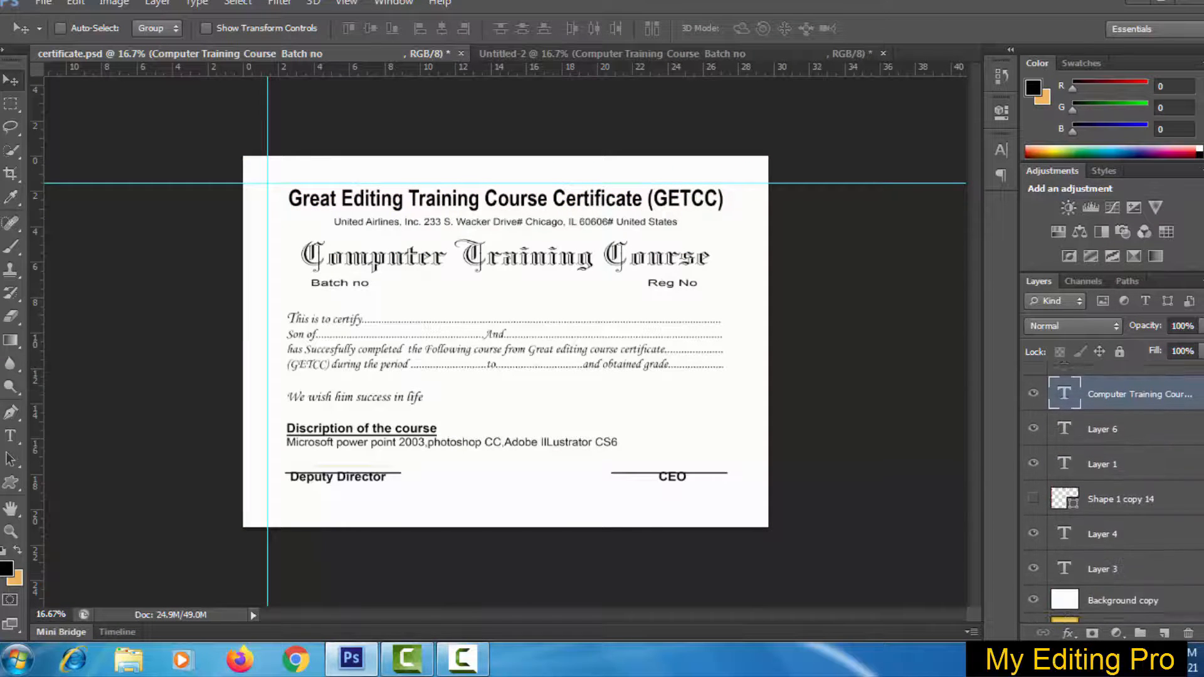
scroll(1130, 447, up, 3)
click(1130, 446)
mouse_move(523, 343)
mouse_down()
mouse_move(380, 283)
mouse_move(489, 54)
mouse_move(476, 333)
mouse_move(445, 363)
mouse_move(392, 364)
mouse_move(325, 390)
mouse_up()
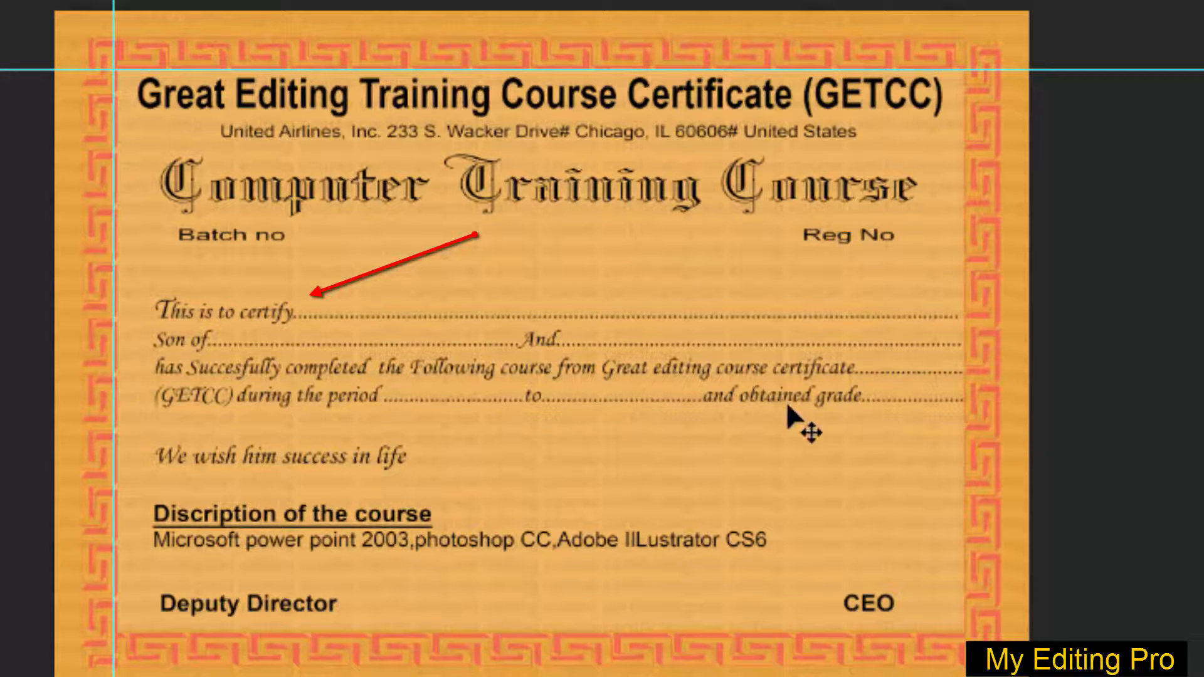
- Widen the body text block leftward to 102.46% with Free Transform and shift it slightly down, ending at 100% height
key(ctrl+t)
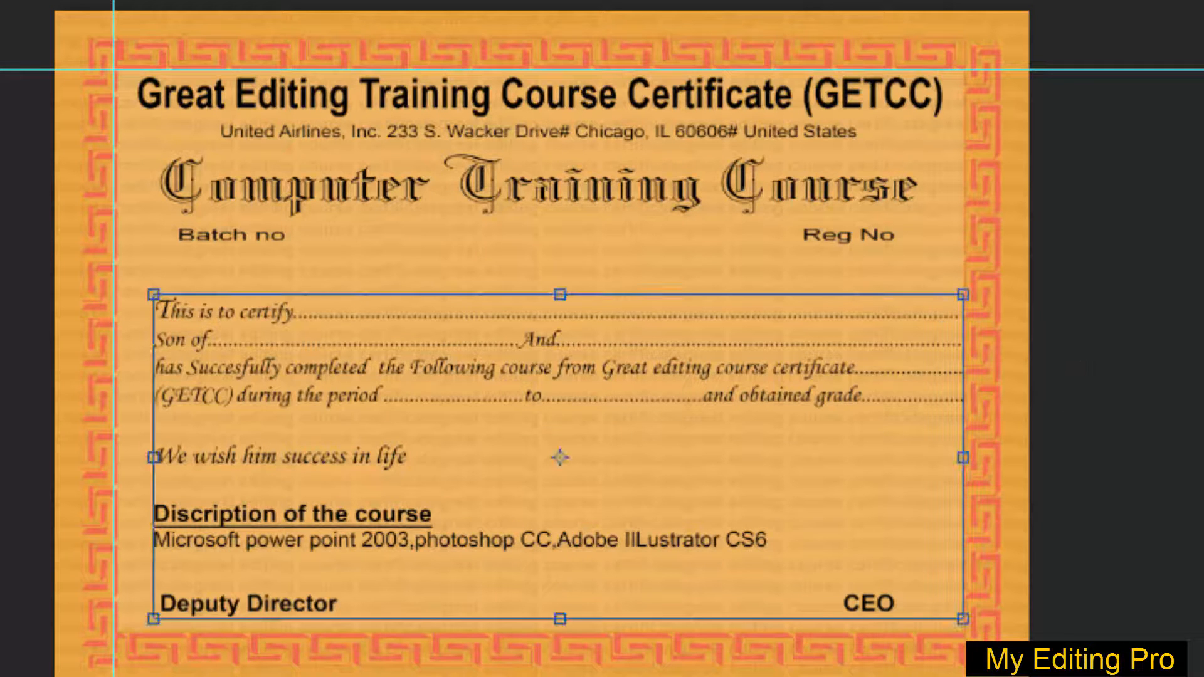
drag(153, 458, 124, 459)
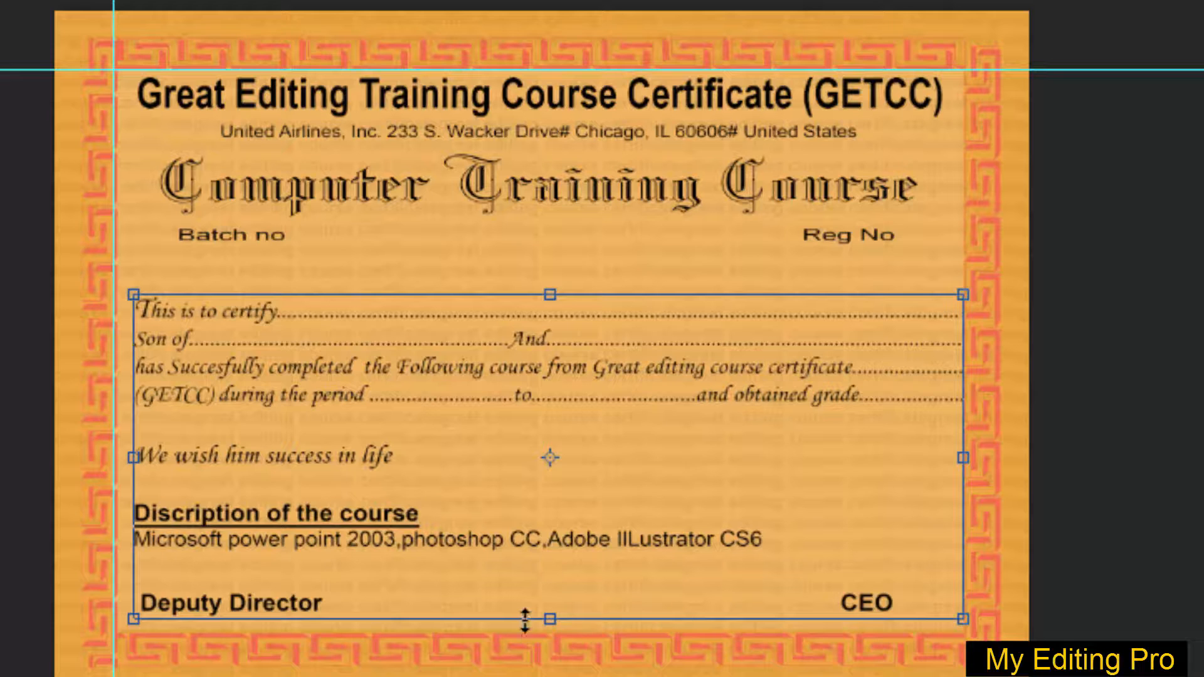
drag(545, 620, 547, 631)
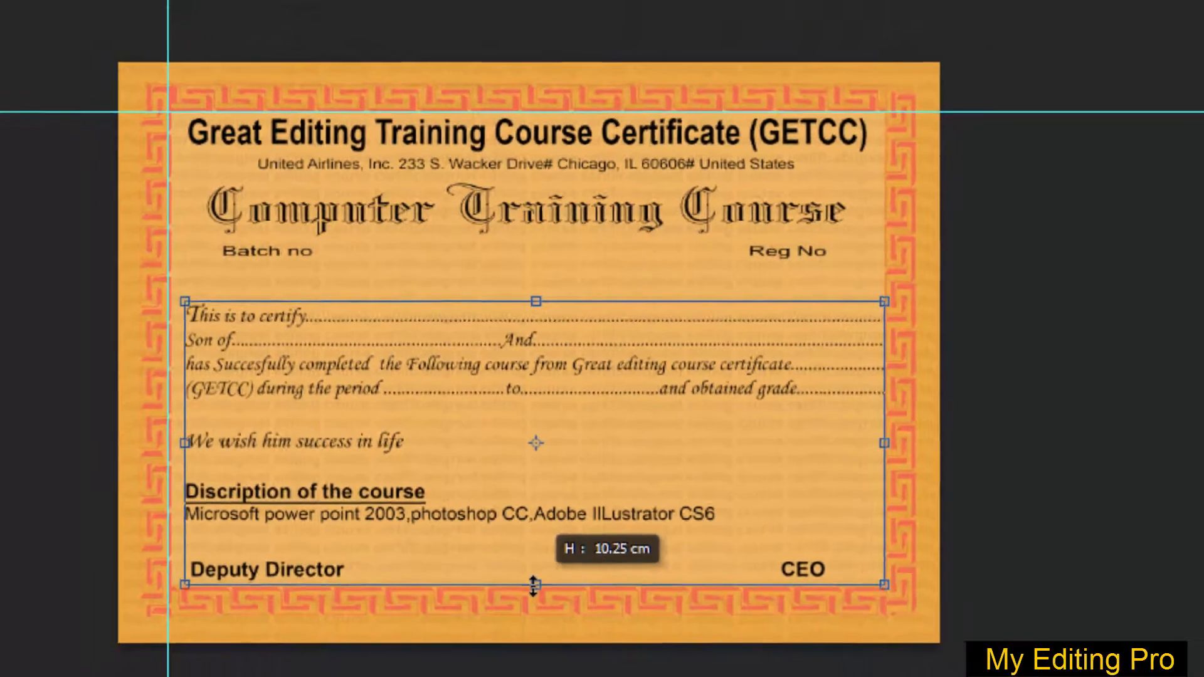
drag(533, 587, 533, 585)
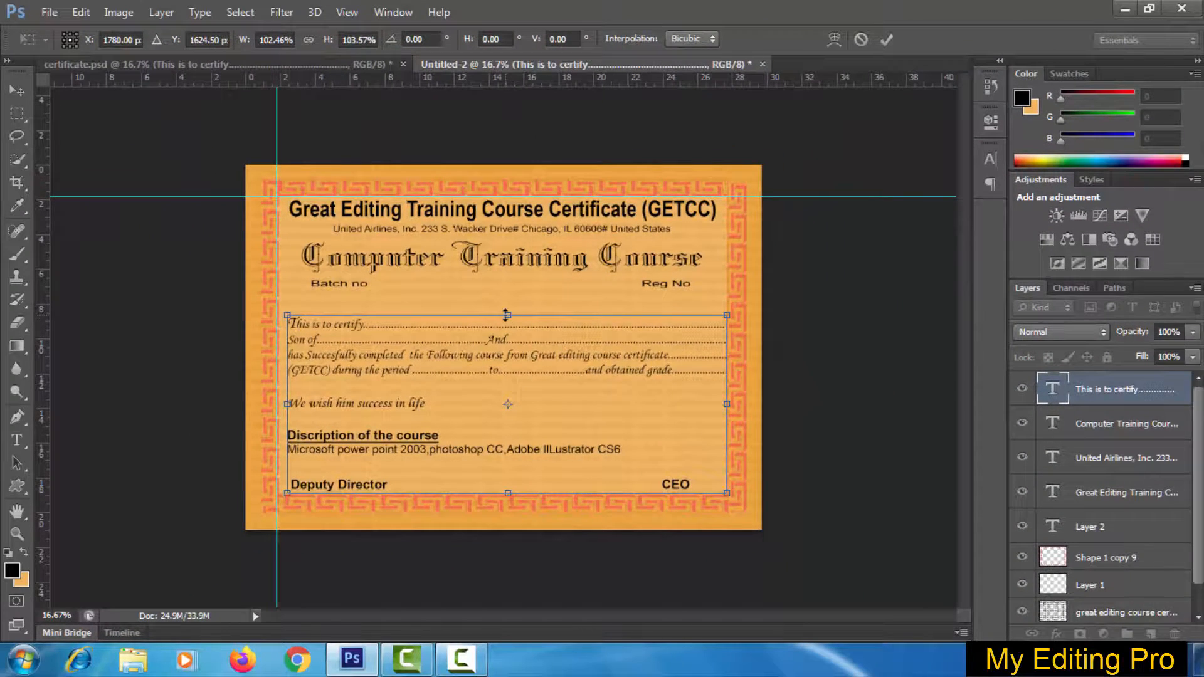
drag(507, 315, 507, 321)
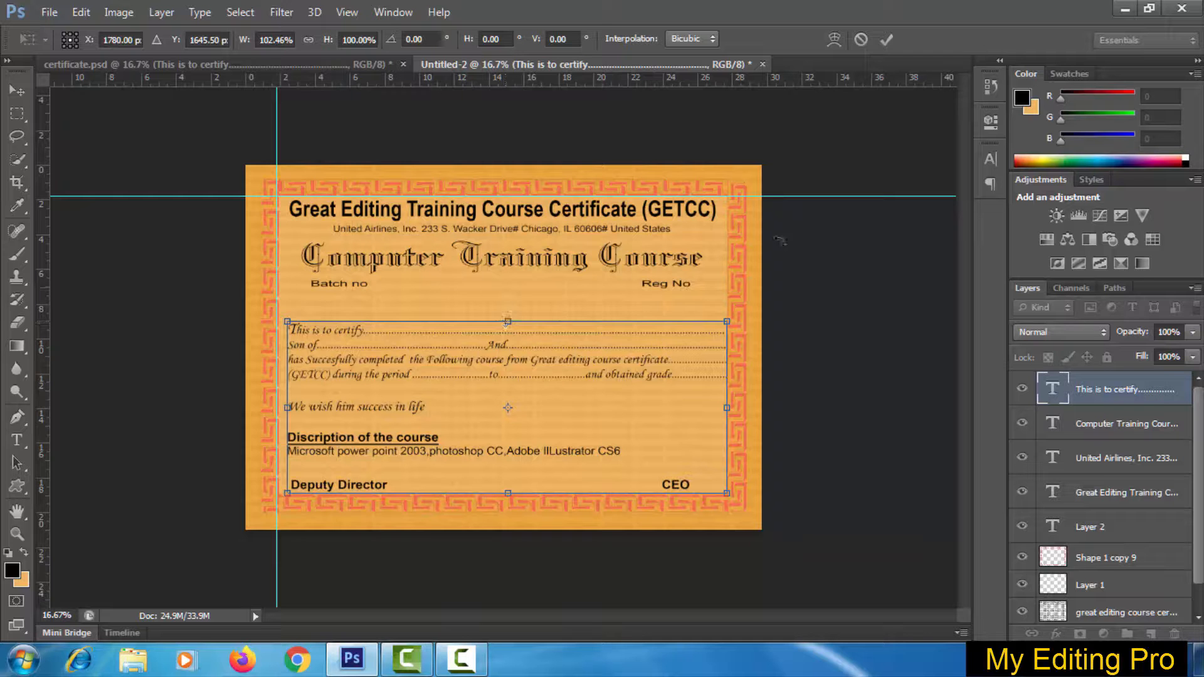
click(886, 39)
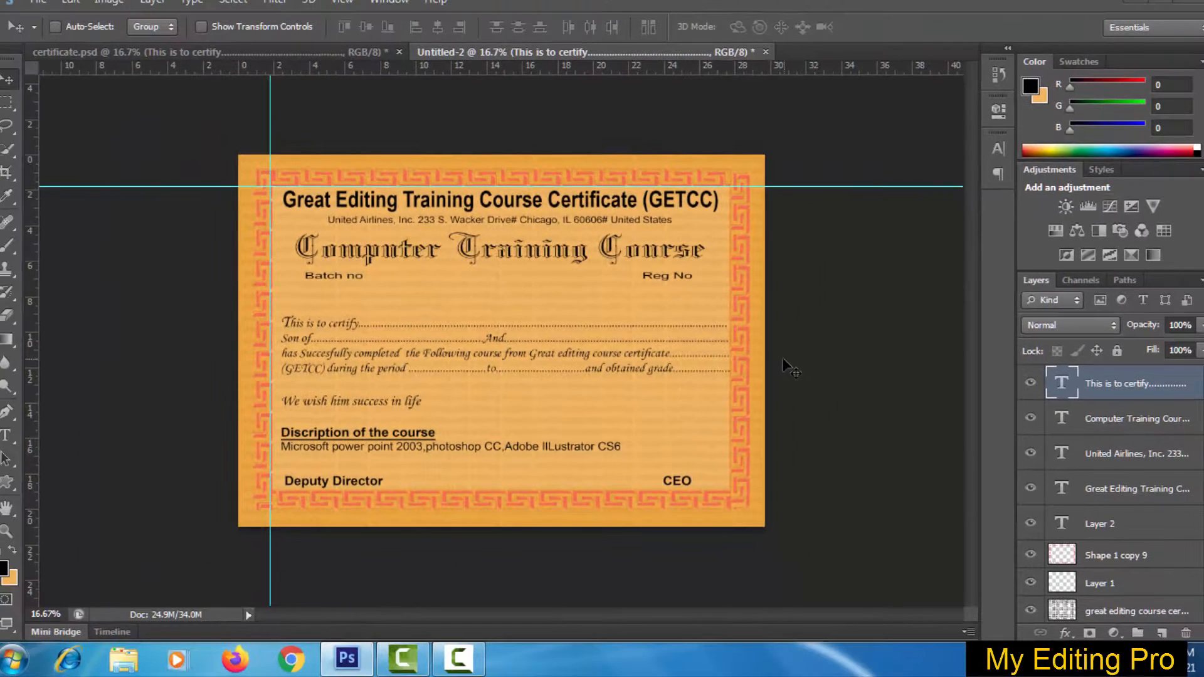
click(39, 2)
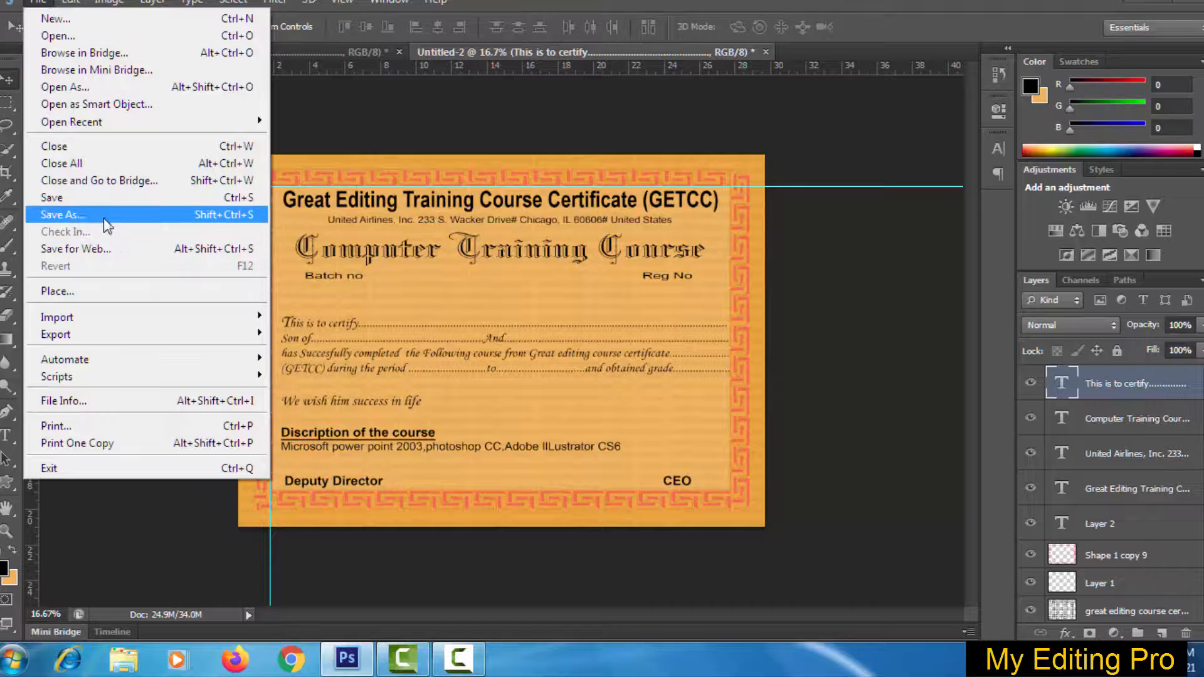
click(471, 169)
key(ctrl+s)
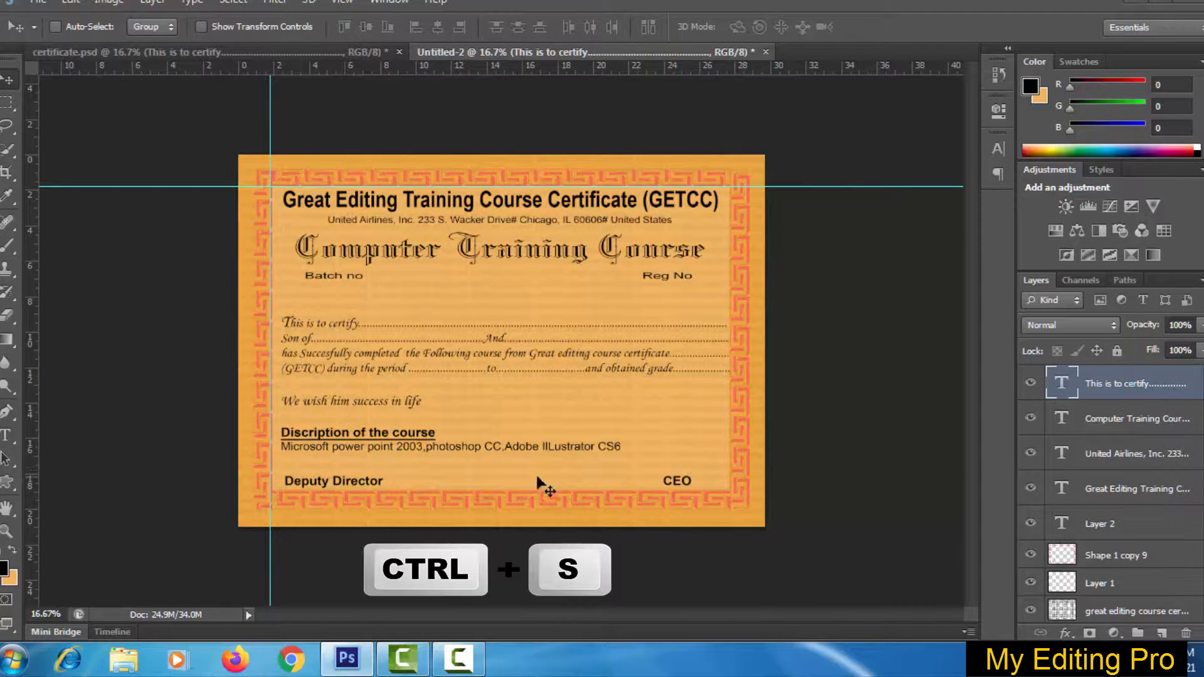
- Save a copy of the certificate to the Desktop as "great editing course" in PNG format with None / Fast compression
click(38, 2)
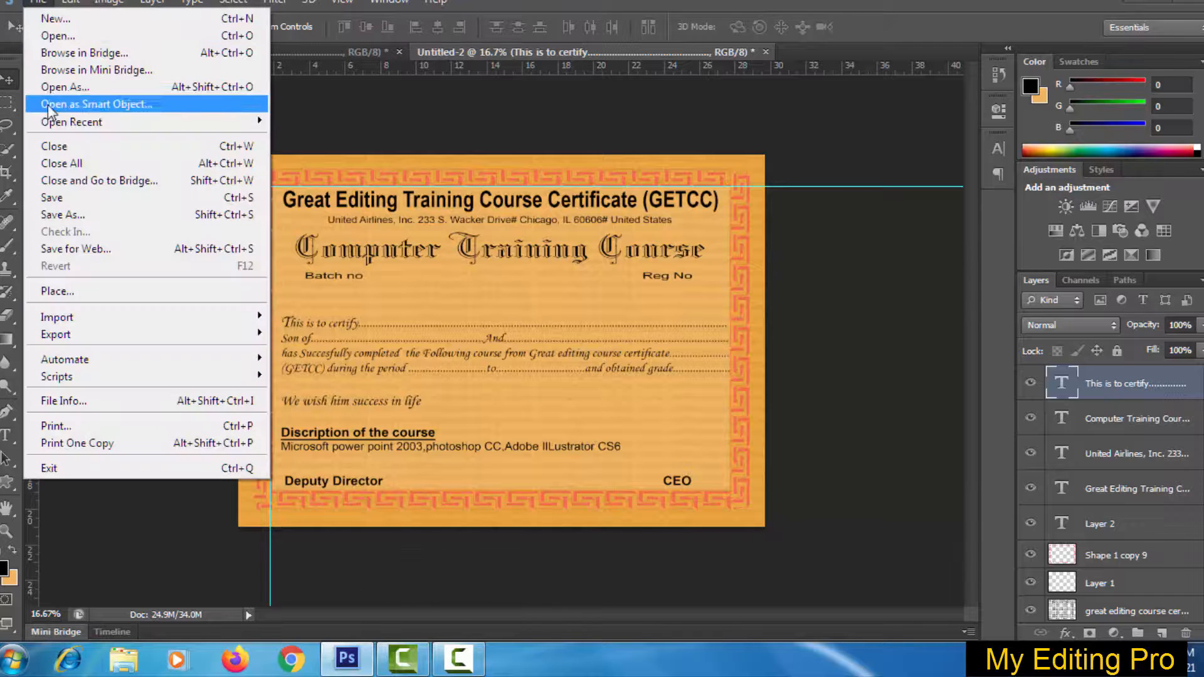
click(74, 217)
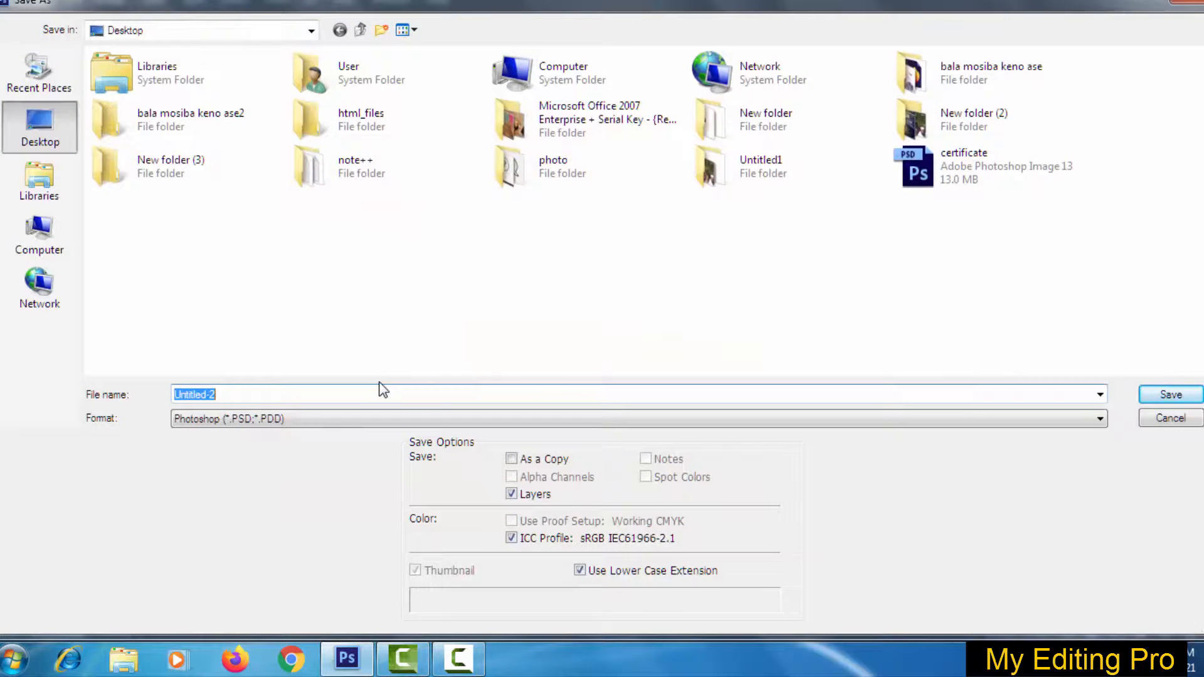
text(great editing course)
click(352, 419)
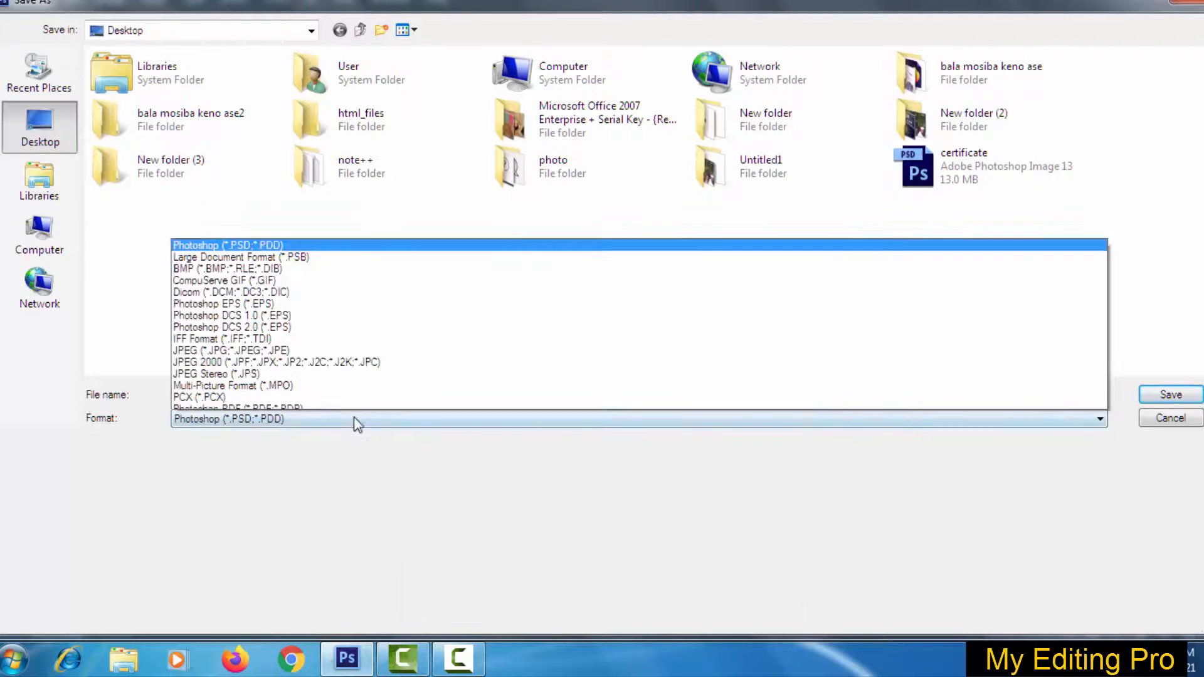
click(225, 354)
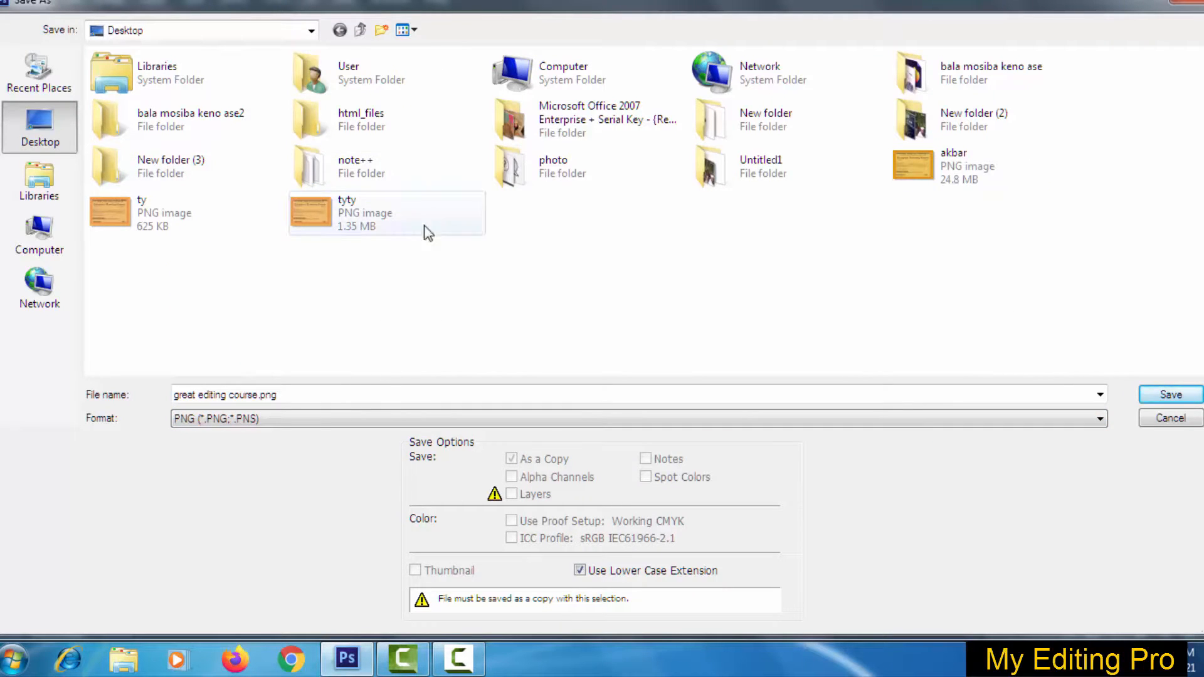
click(1170, 395)
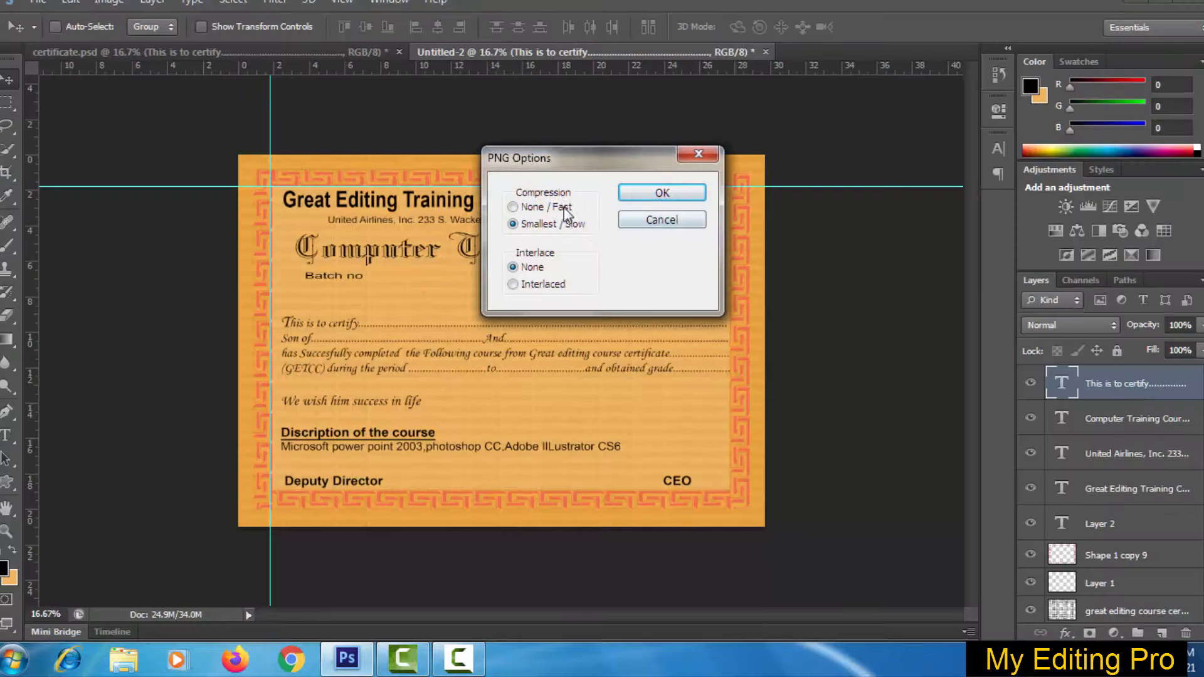
click(533, 207)
click(656, 196)
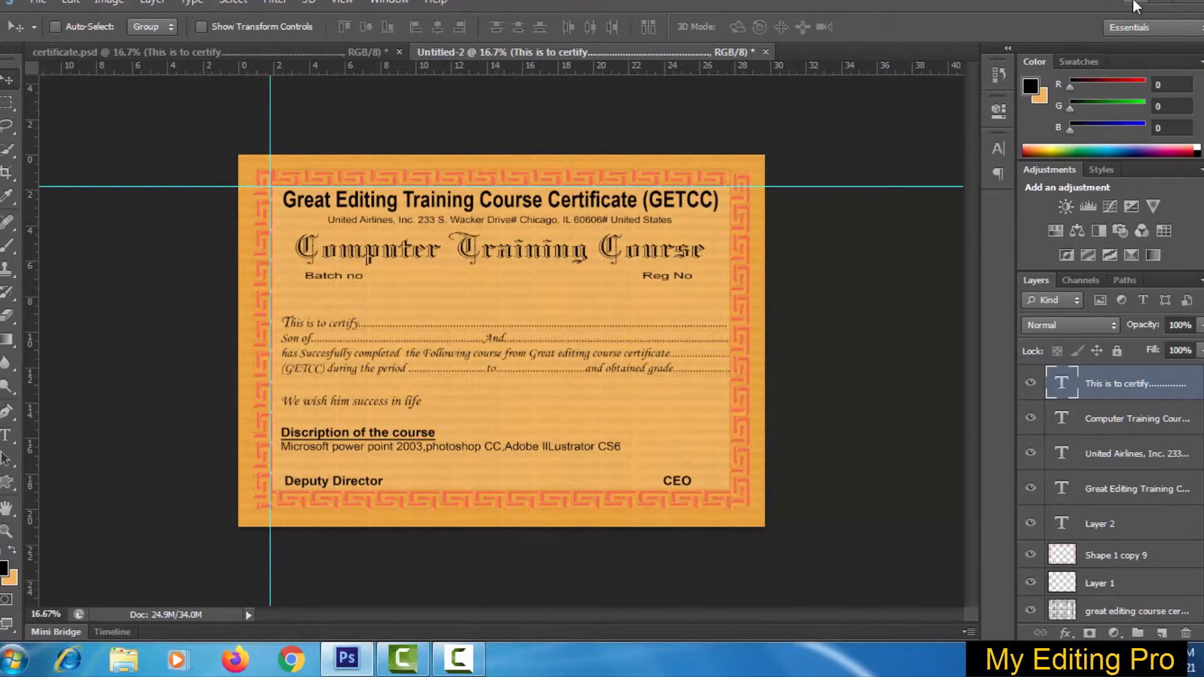
- Minimize Photoshop, open the saved certificate PNG from the desktop in the photo viewer, and examine its watermark and text up close
click(1134, 7)
double_click(441, 271)
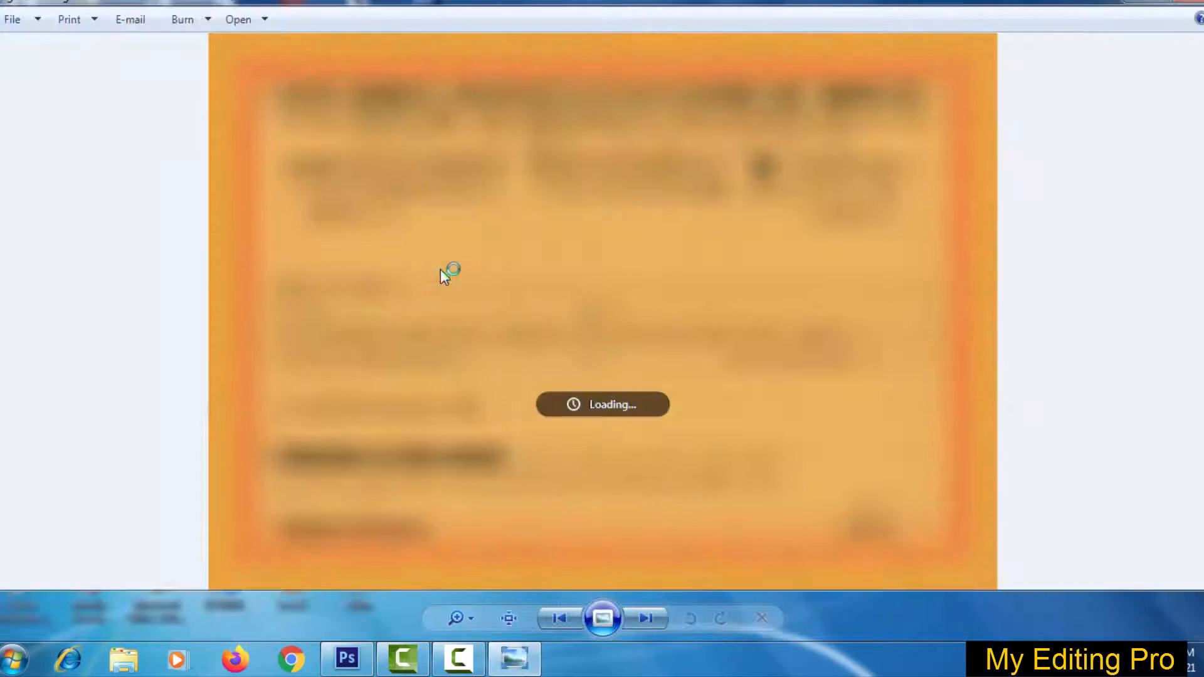
scroll(576, 220, up, 3)
drag(576, 220, 597, 432)
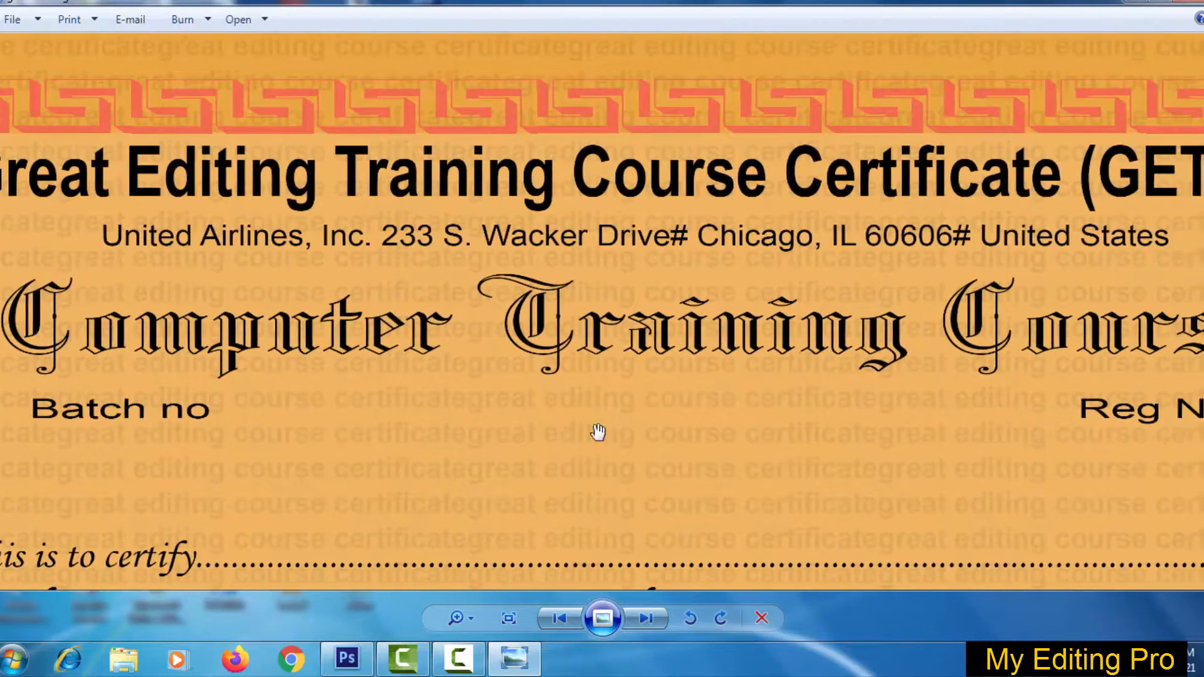
scroll(598, 432, down, 2)
scroll(687, 299, down, 2)
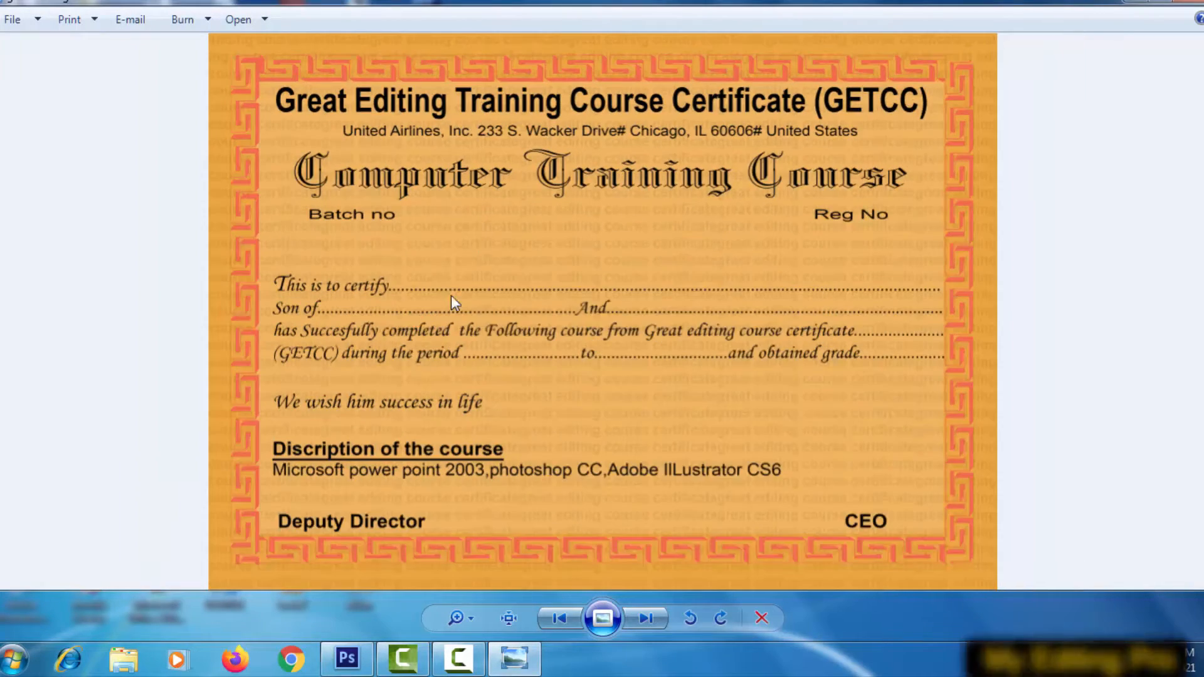